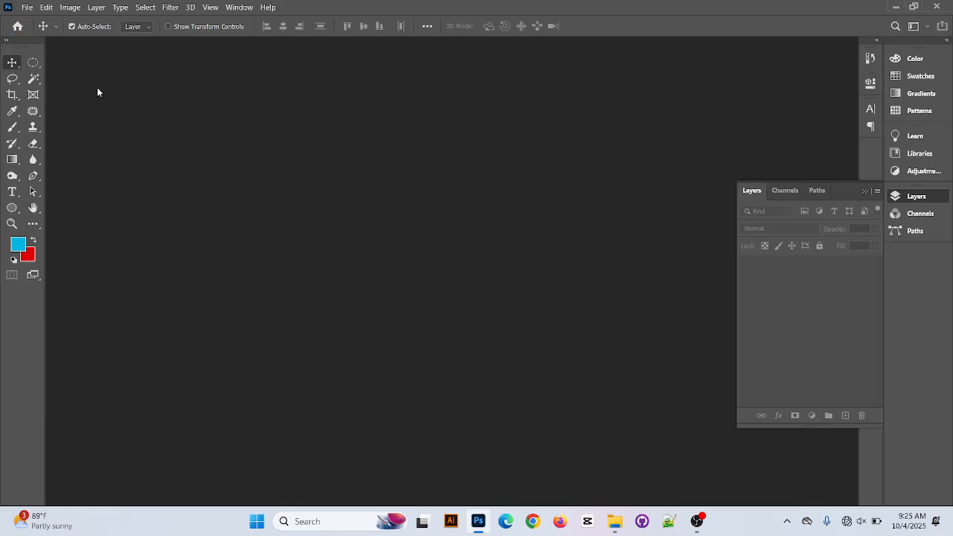
Activate the Rectangular Marquee tool and start setting up a new document
drag(33, 62, 79, 61)
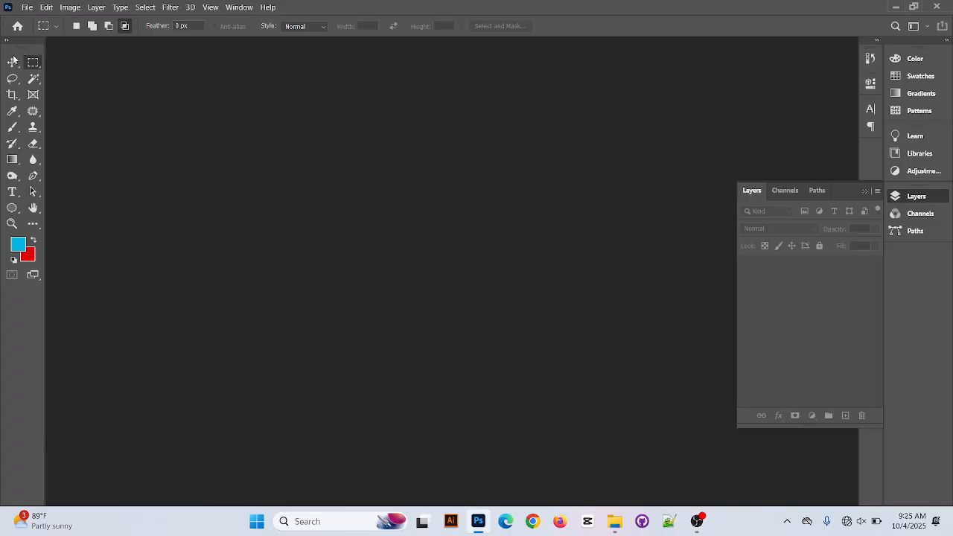
click(28, 6)
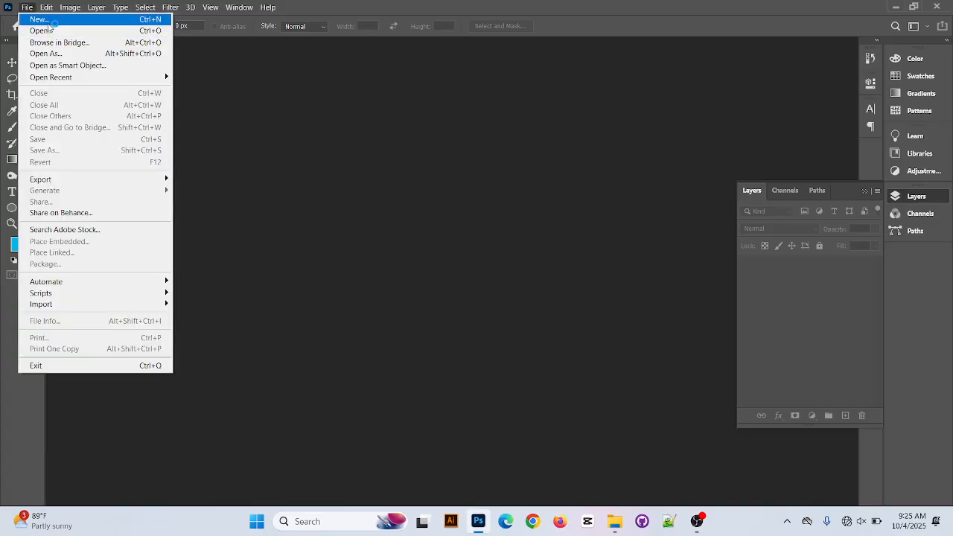
click(697, 186)
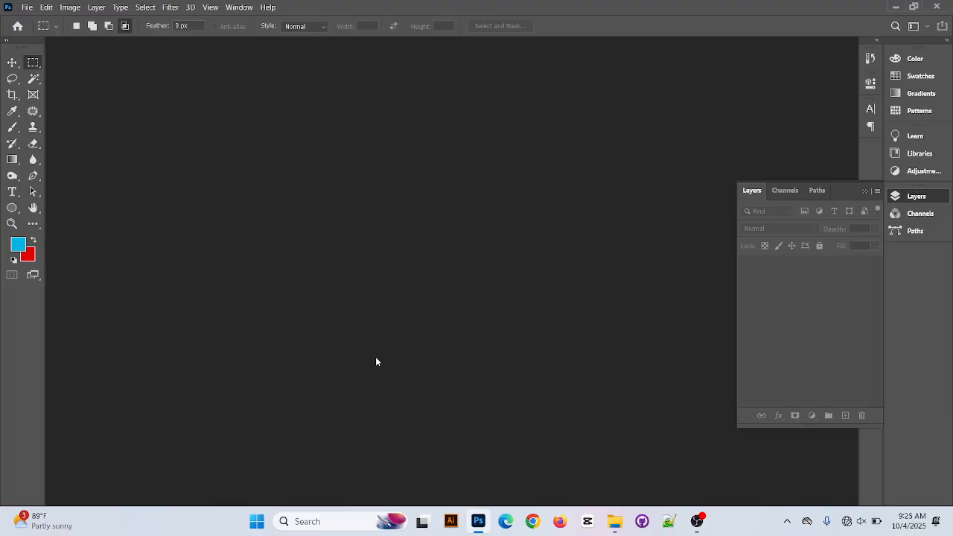
click(29, 7)
click(71, 20)
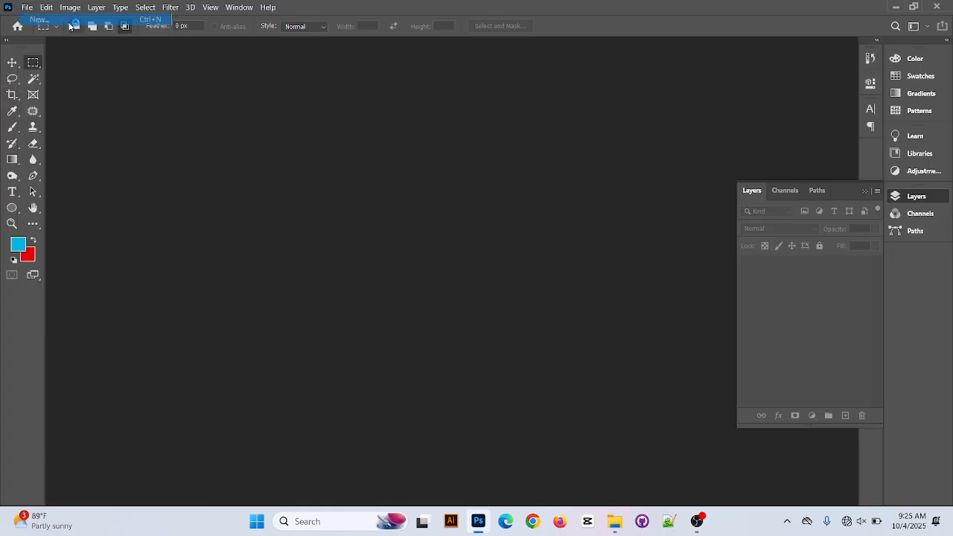
Look through the saved, photo and print document presets, returning to the recent ones
click(701, 173)
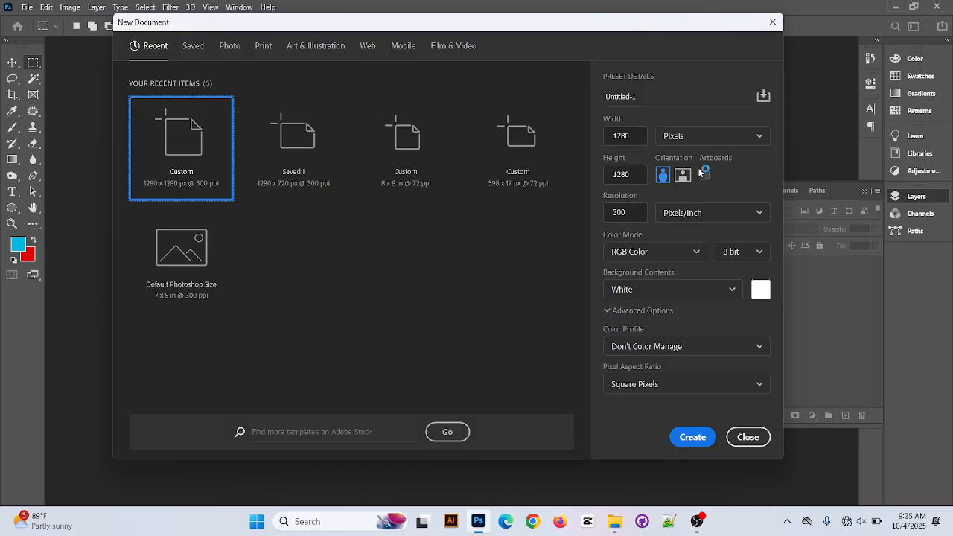
click(703, 174)
click(701, 173)
click(201, 46)
click(230, 45)
click(263, 46)
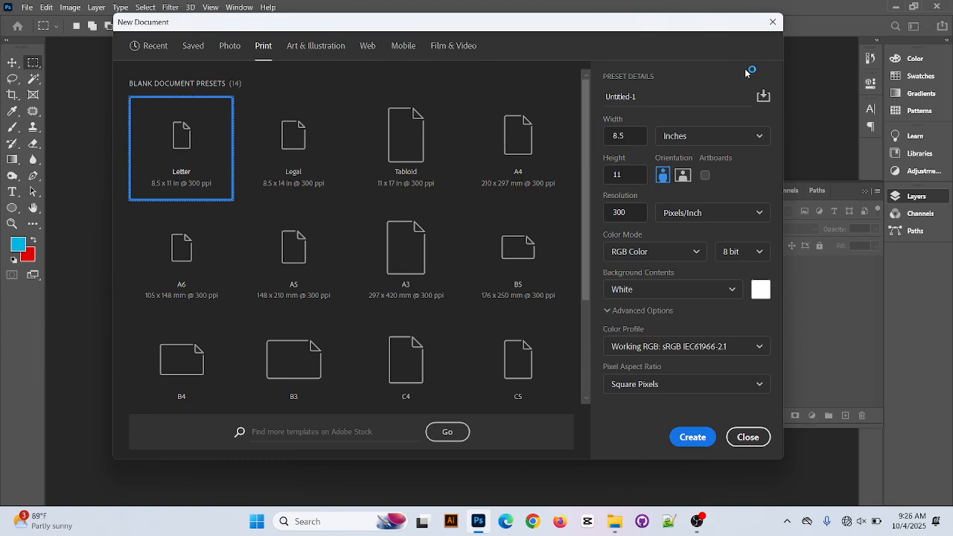
click(154, 46)
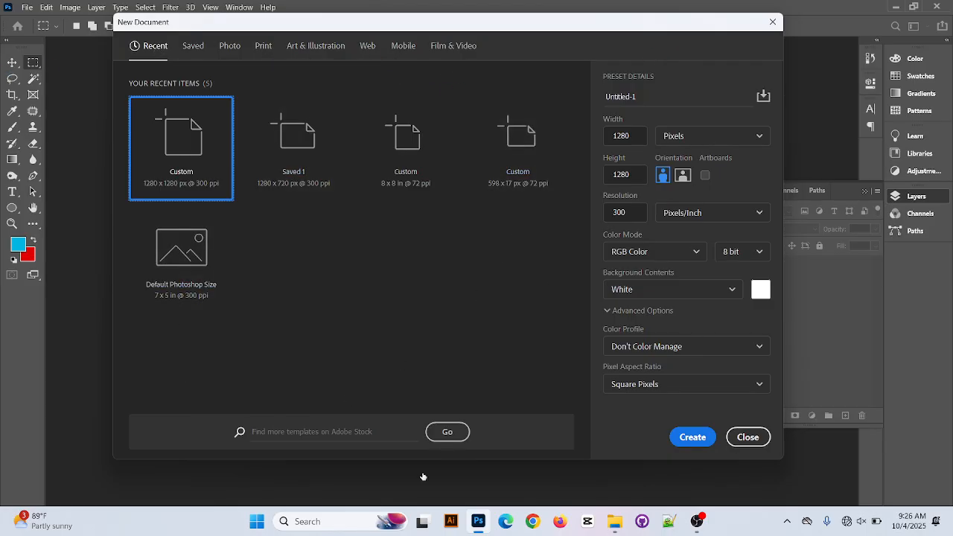
Name the new document "Class 5"
click(632, 135)
click(664, 104)
key(BackSpace)
text(co)
key(BackSpace)
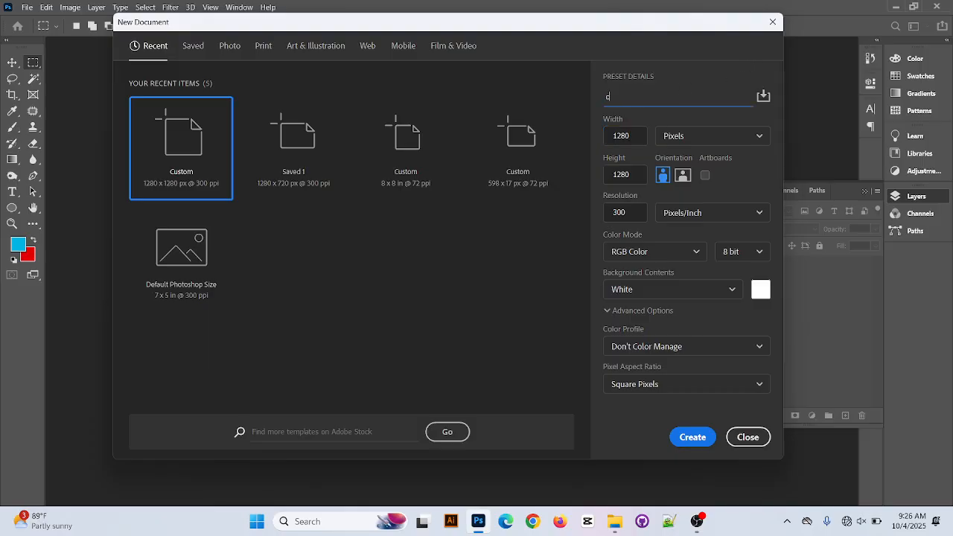
key(BackSpace)
text(ast)
key(BackSpace)
key(BackSpace)
key(BackSpace)
key(BackSpace)
text(Class)
text(5)
Try inches, centimeters and millimeters as the document's size unit, returning it to pixels
click(634, 143)
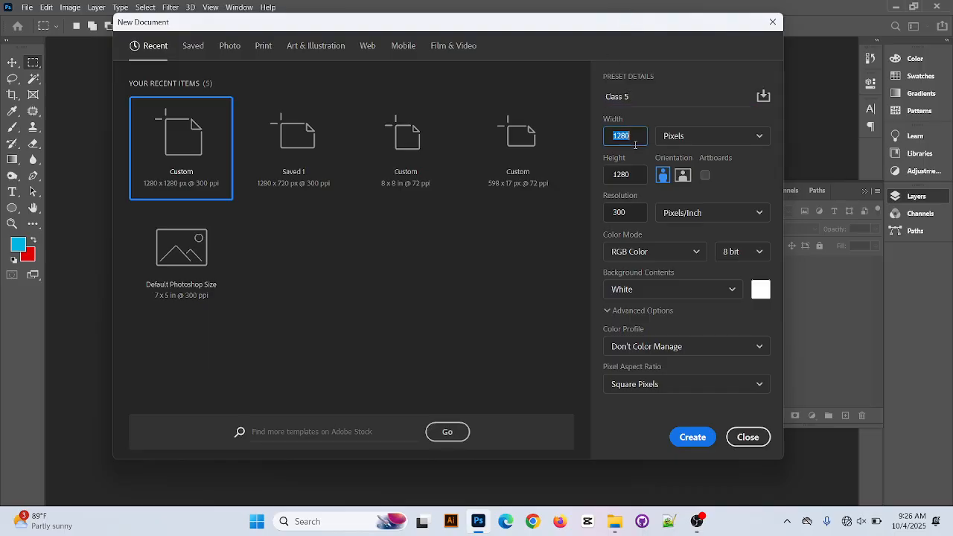
click(737, 141)
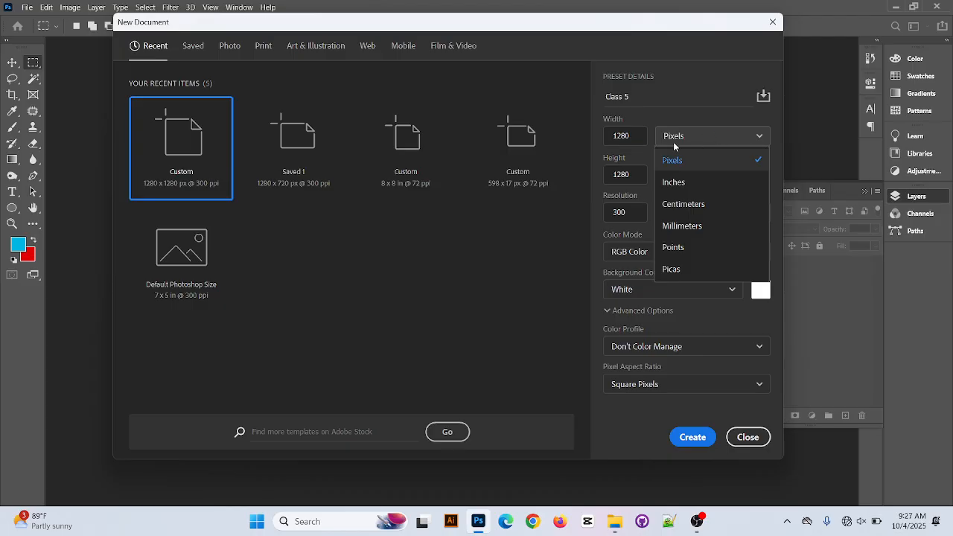
click(695, 134)
click(731, 139)
click(719, 151)
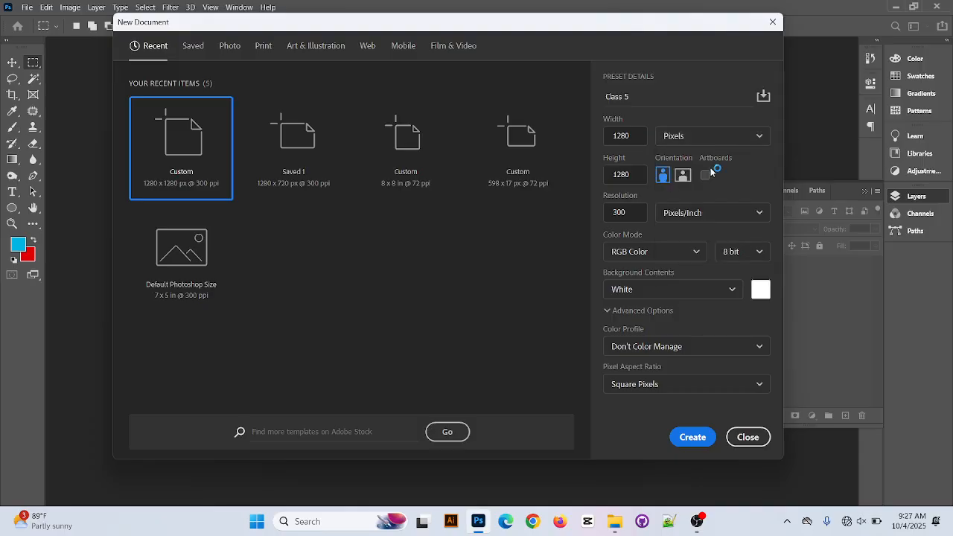
click(715, 137)
click(712, 185)
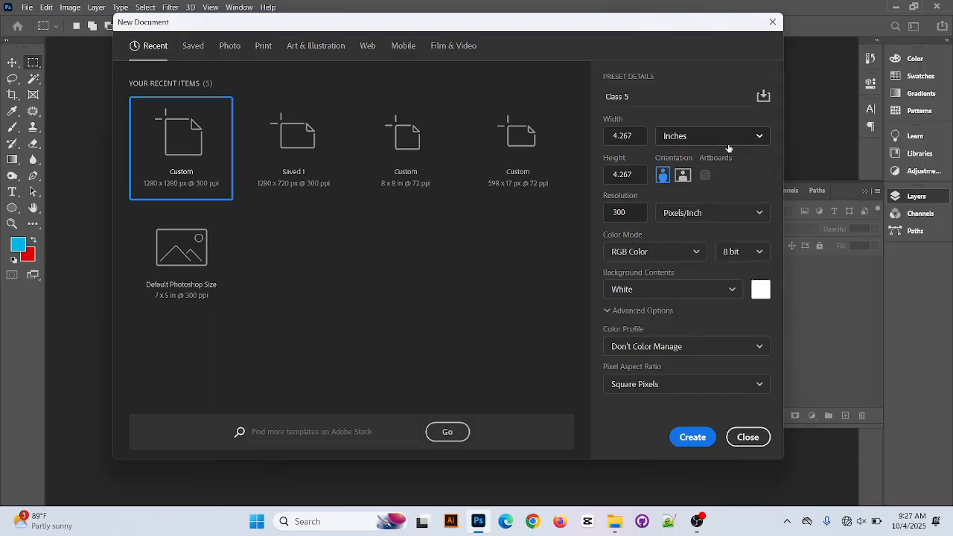
click(714, 136)
click(704, 206)
click(712, 135)
click(696, 230)
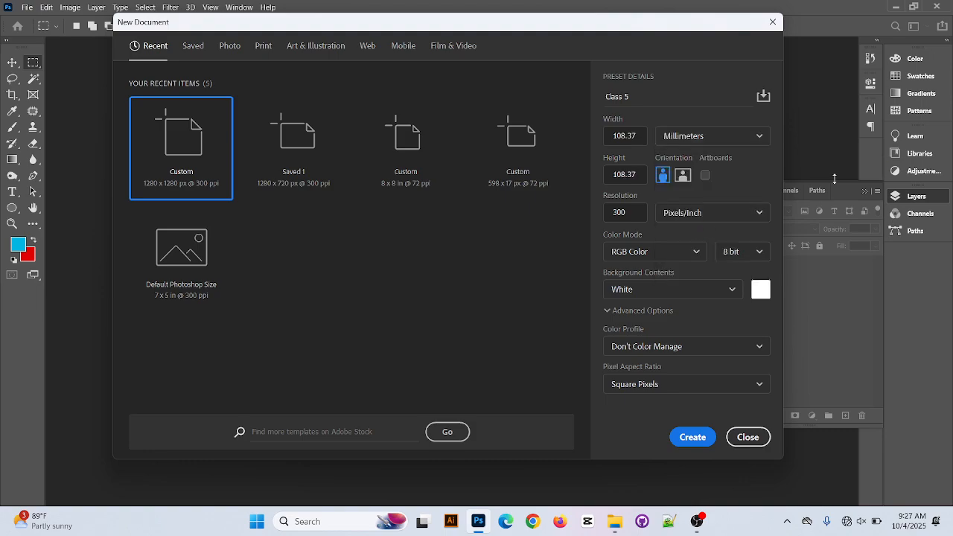
click(712, 135)
click(713, 163)
Set the document's width and height to 2000 pixels each, with portrait orientation
click(643, 132)
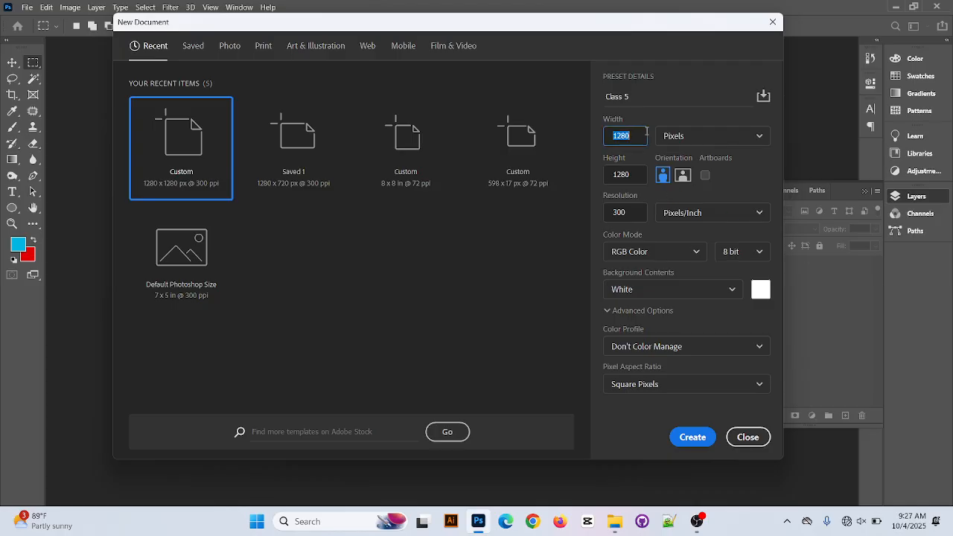
text(2000)
key(BackSpace)
text(0)
click(637, 174)
text(1)
key(BackSpace)
text(200)
key(BackSpace)
key(BackSpace)
text(000)
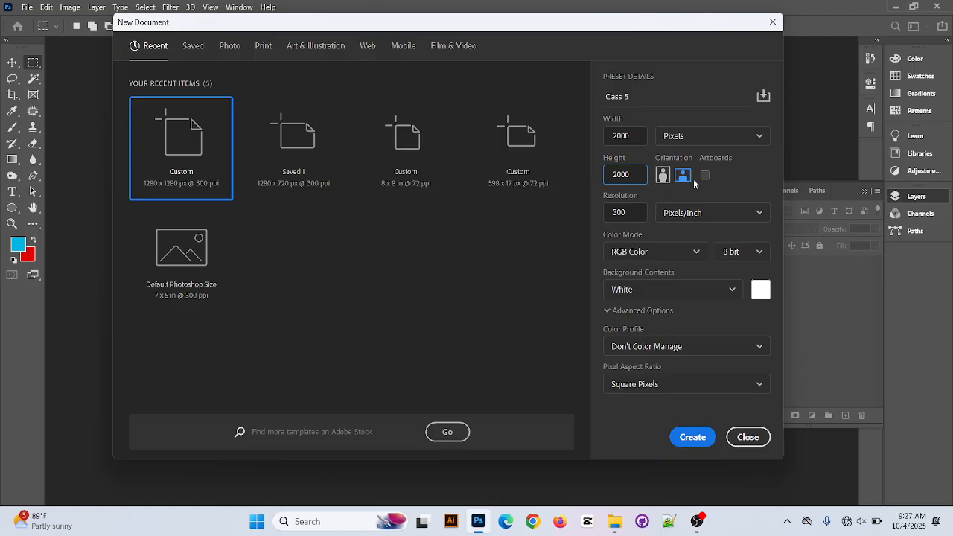
click(662, 178)
Set the document's resolution to 72 pixels/inch
click(638, 214)
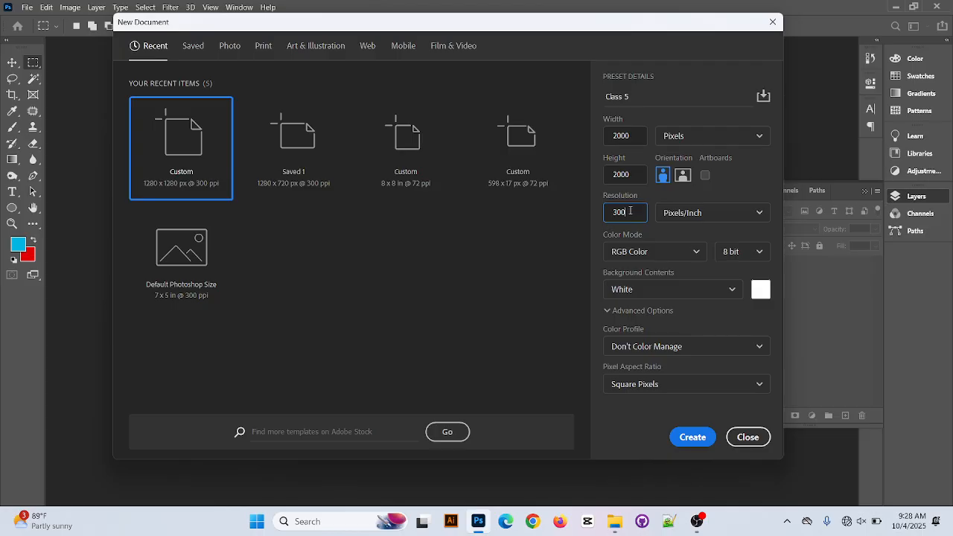
key(BackSpace)
key(BackSpace)
key(BackSpace)
text(72)
click(756, 216)
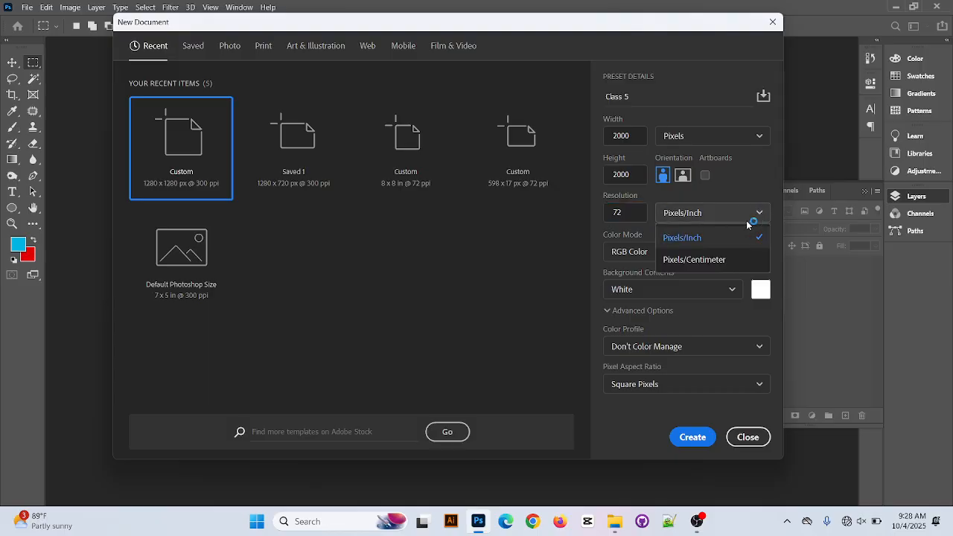
click(714, 237)
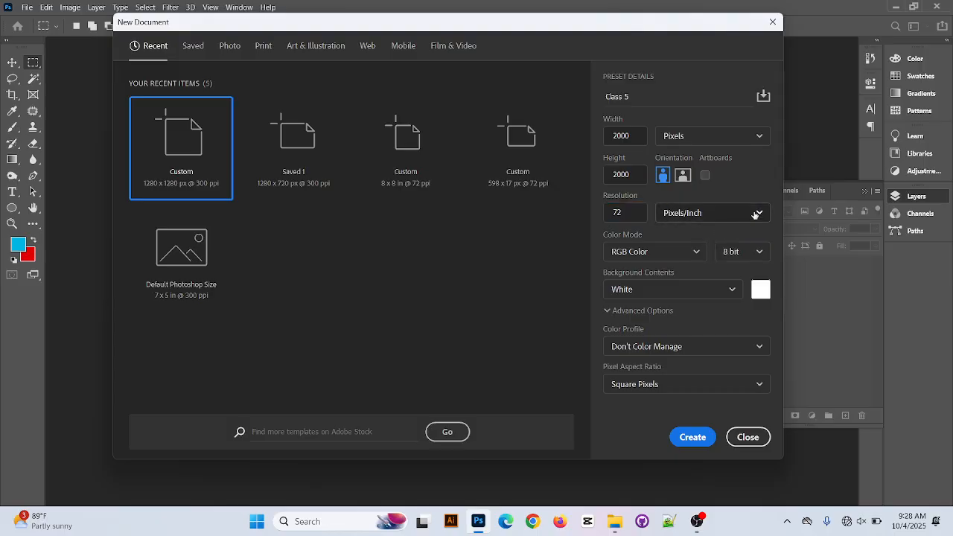
Try CMYK Color as the document's color mode, returning it to RGB Color
click(693, 253)
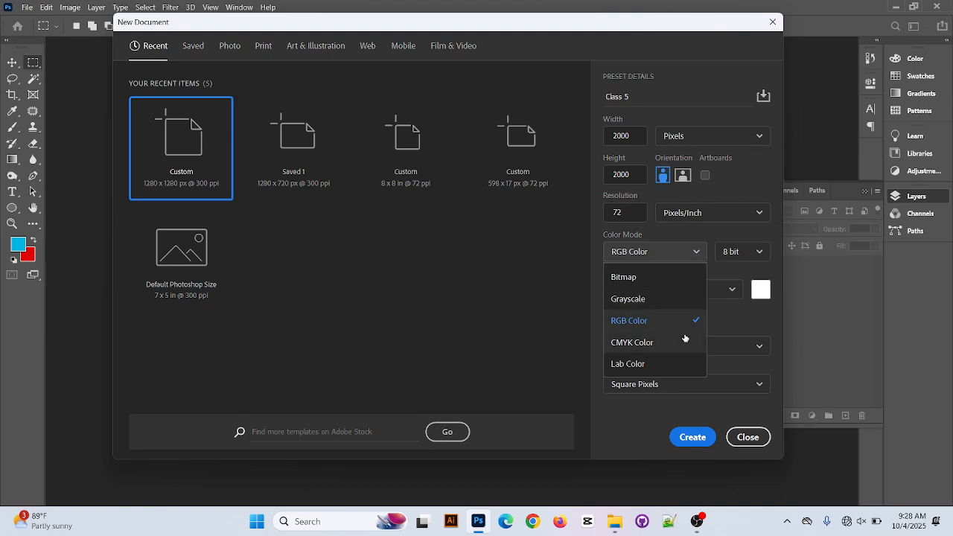
click(687, 256)
click(690, 259)
click(694, 254)
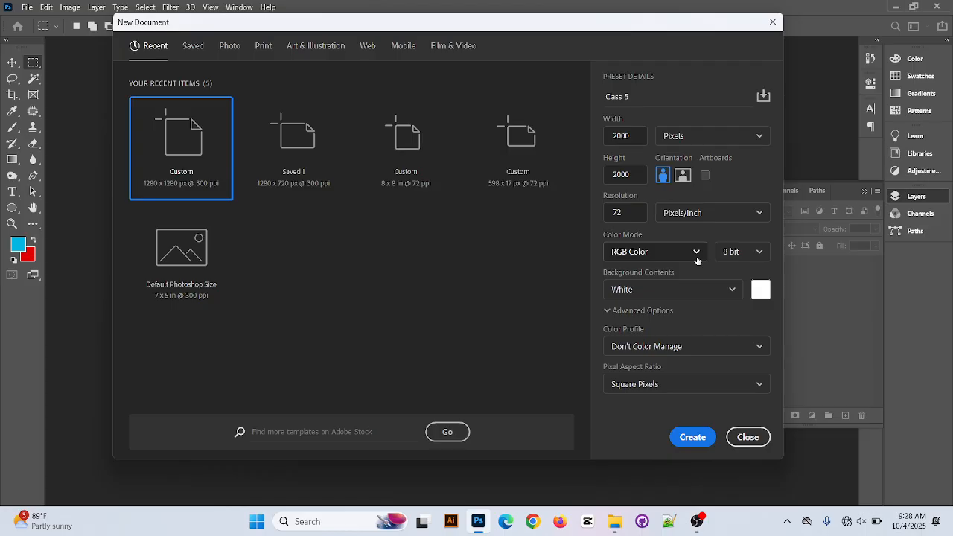
click(696, 253)
click(674, 342)
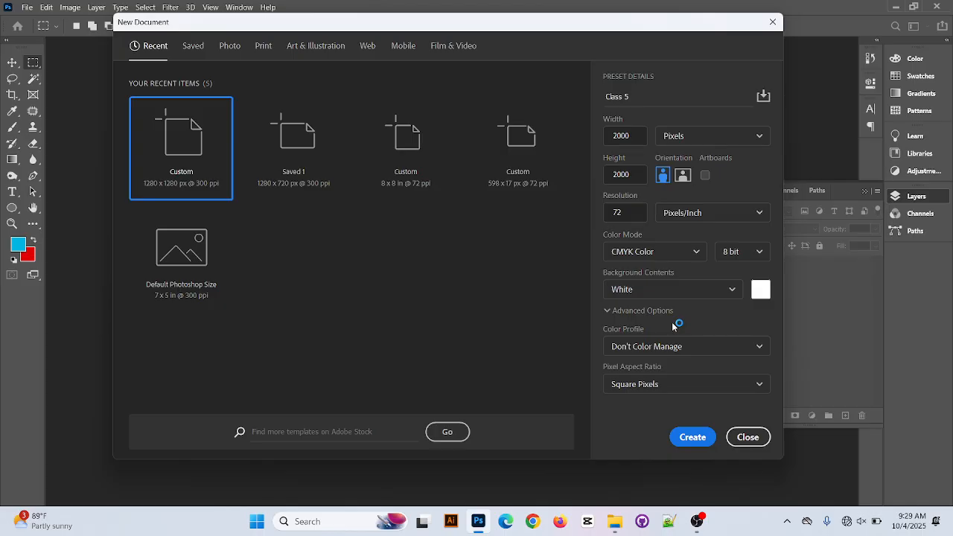
click(681, 251)
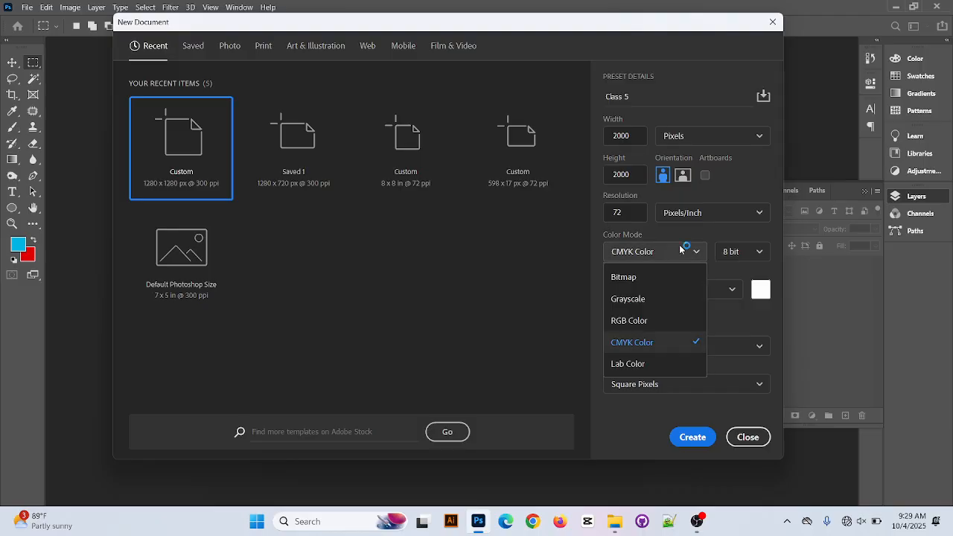
click(654, 322)
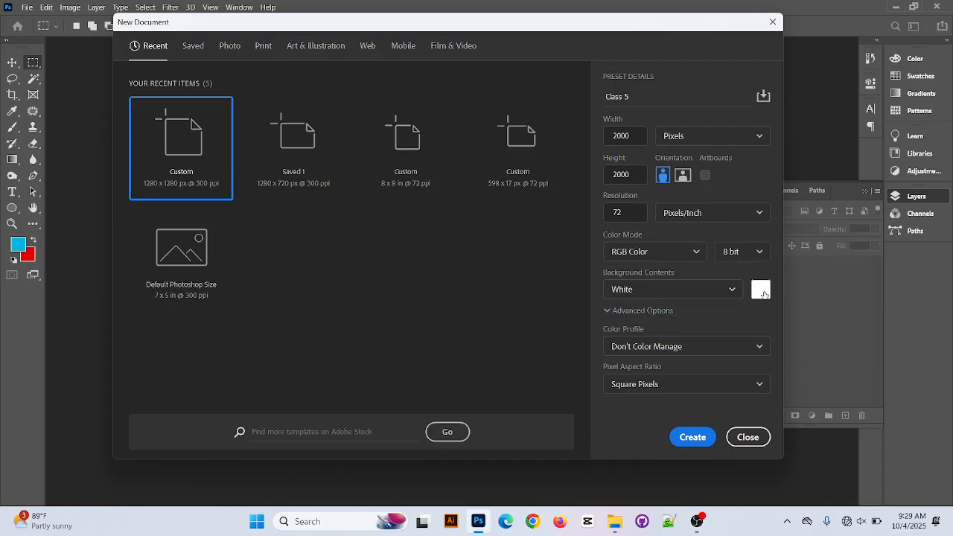
click(760, 289)
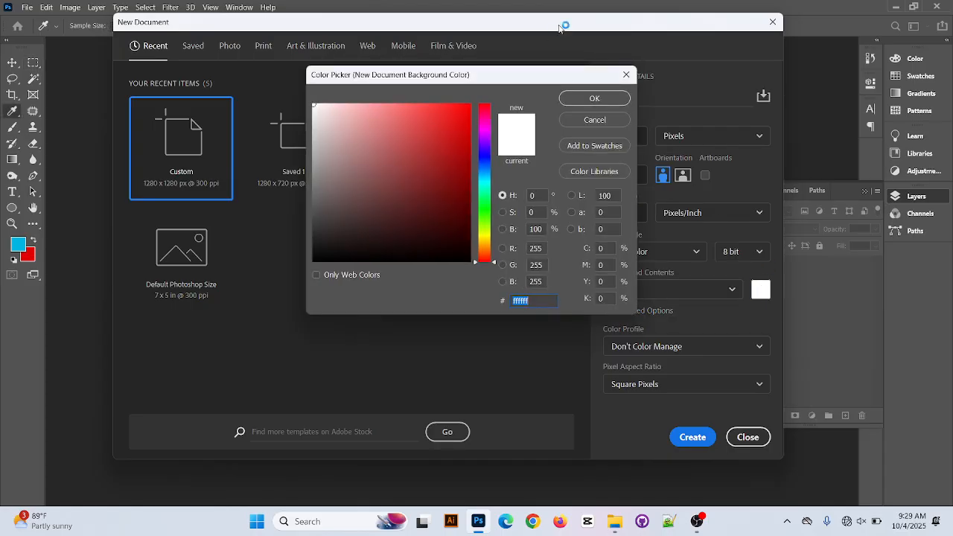
click(626, 74)
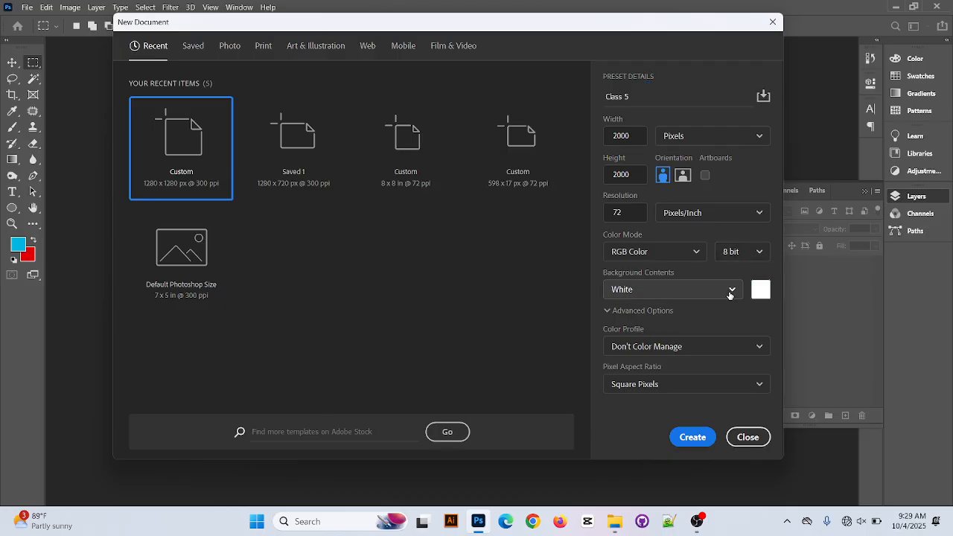
click(729, 295)
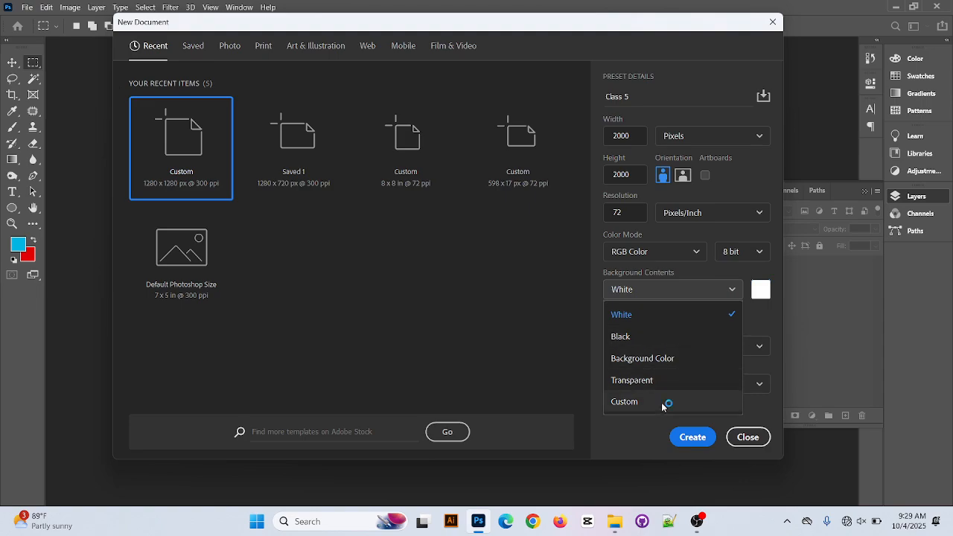
click(787, 297)
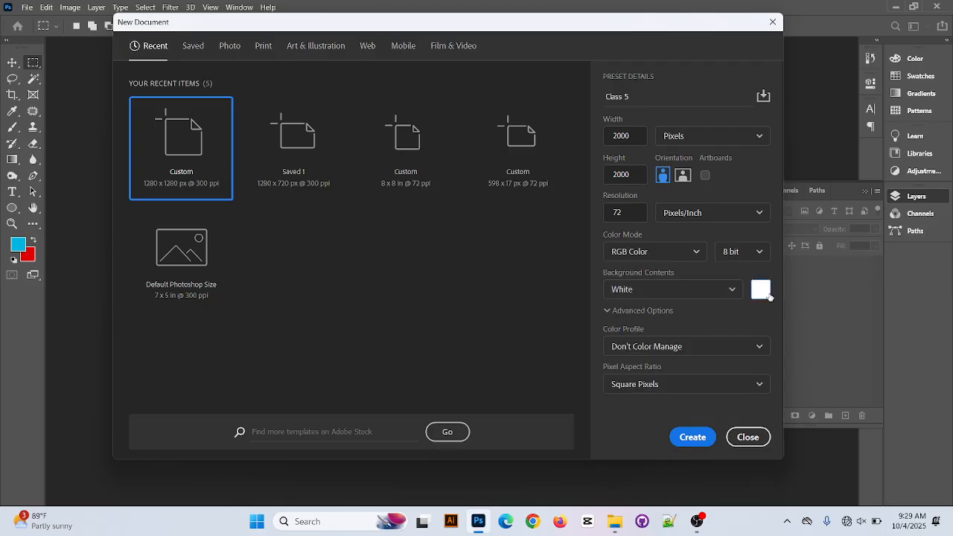
Pick bright cyan 00e4ff as the custom background color and create the document
click(768, 296)
click(427, 196)
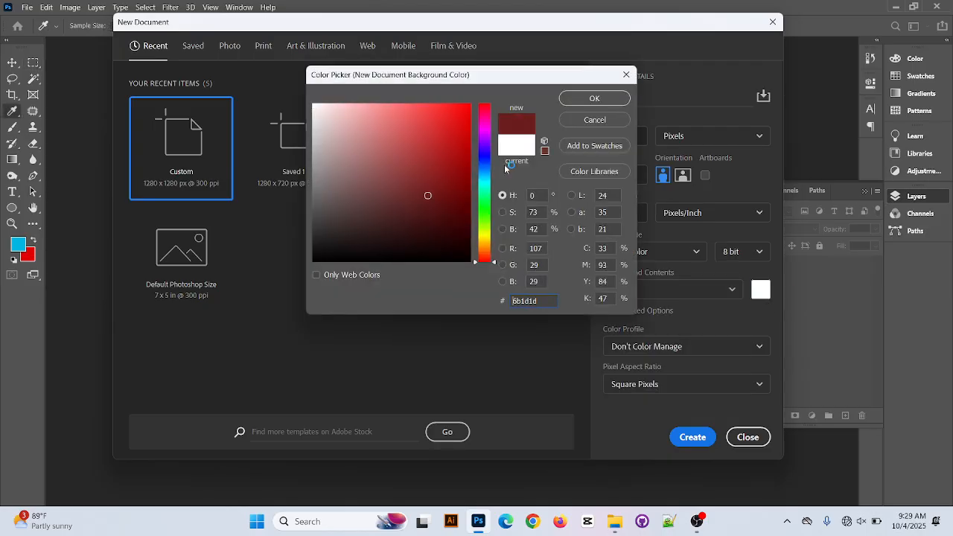
drag(483, 173, 485, 180)
drag(444, 107, 486, 100)
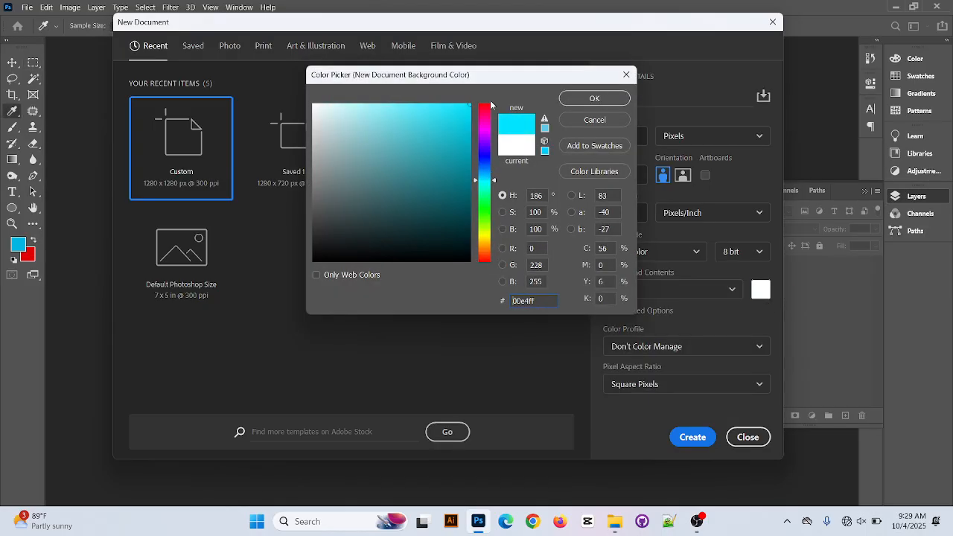
click(594, 99)
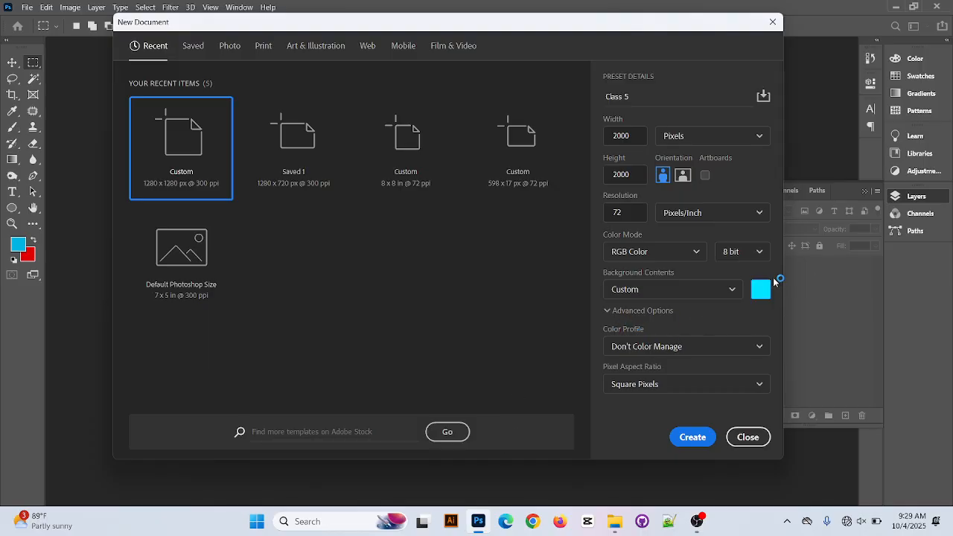
click(693, 437)
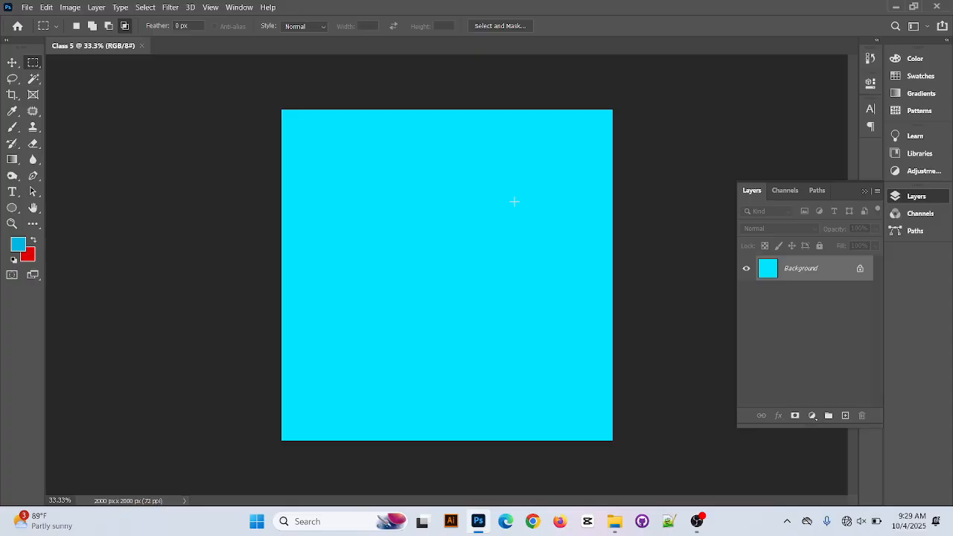
Start another new document and set its custom background color to white, ffffff
click(28, 7)
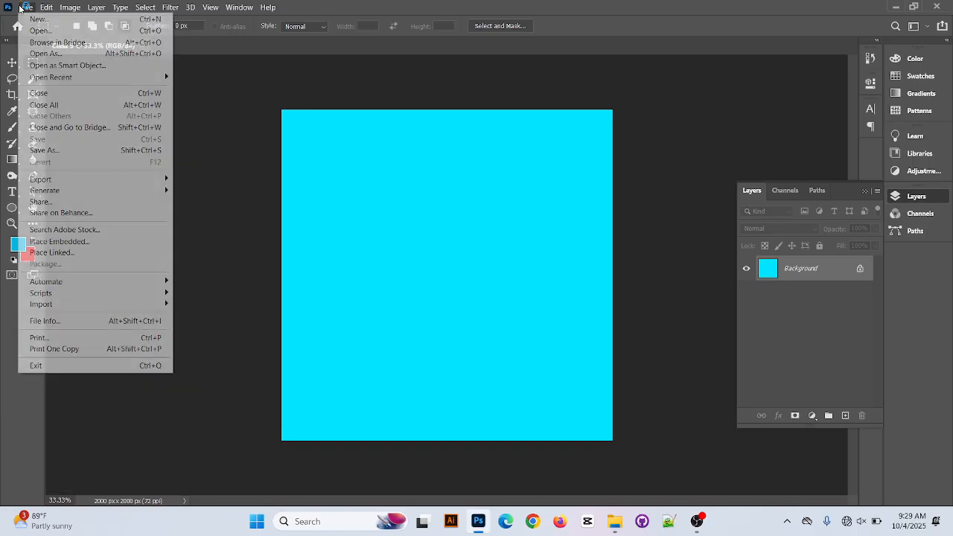
click(29, 19)
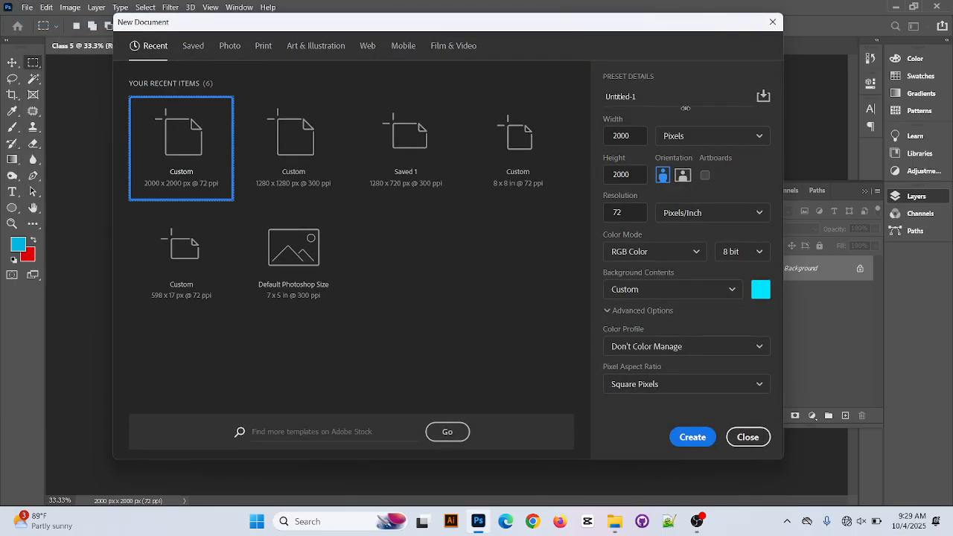
click(758, 293)
text(ffffff)
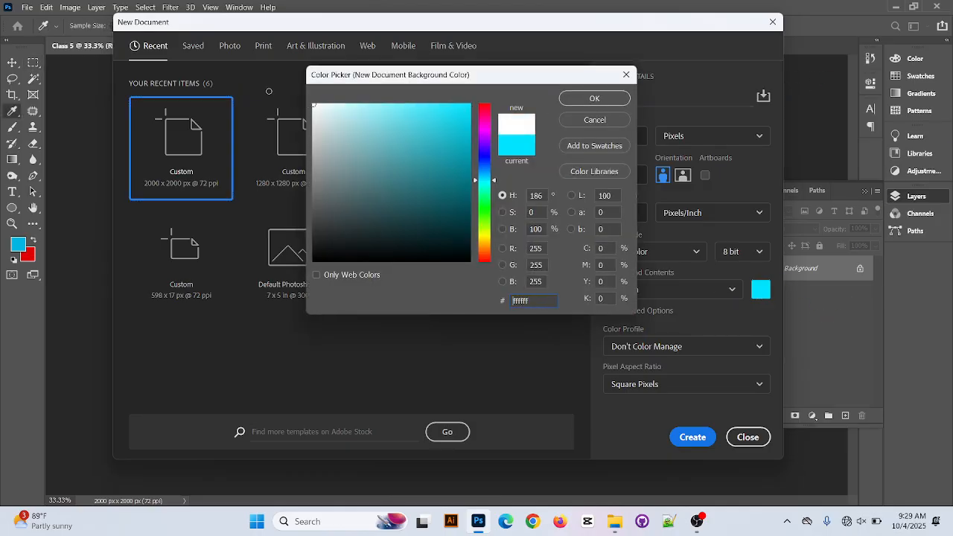
click(618, 95)
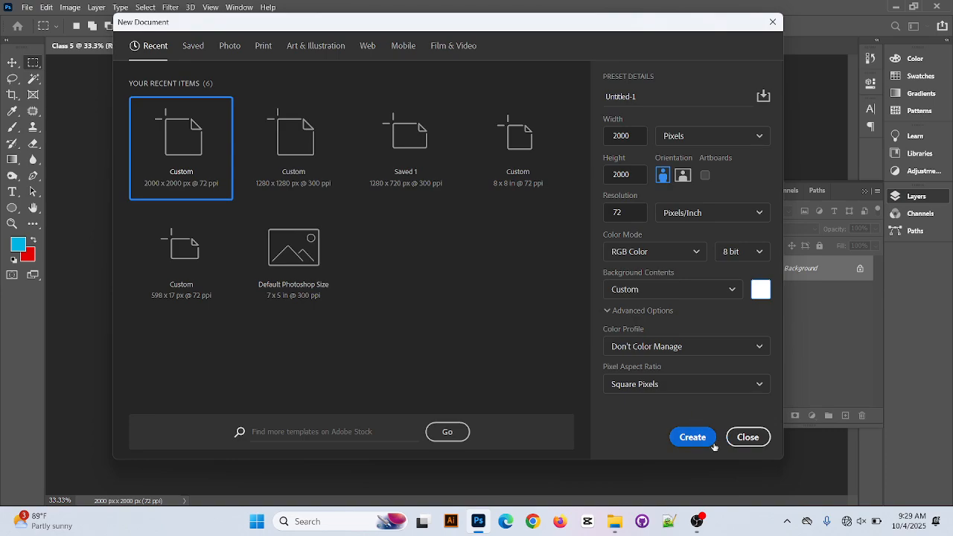
Create the white document and close the Class 5 document
click(694, 438)
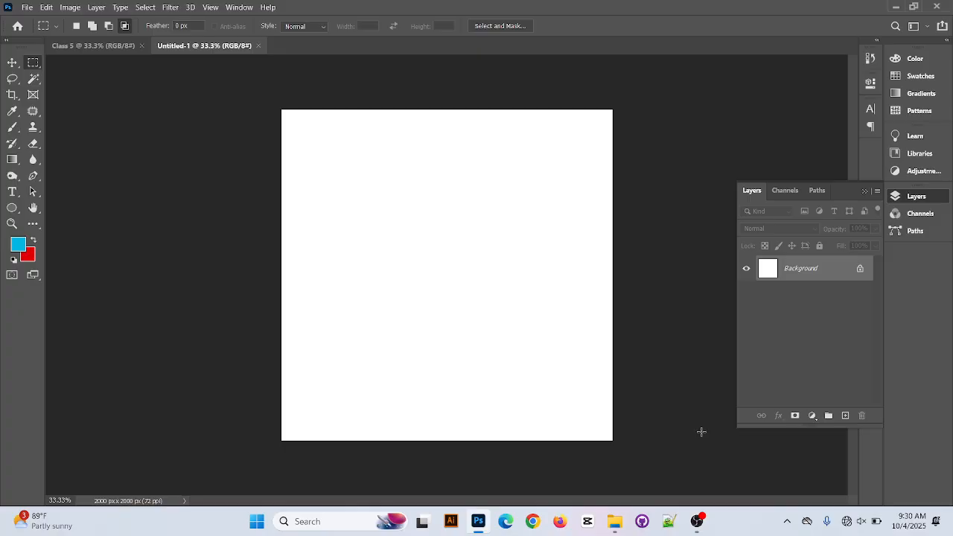
click(142, 46)
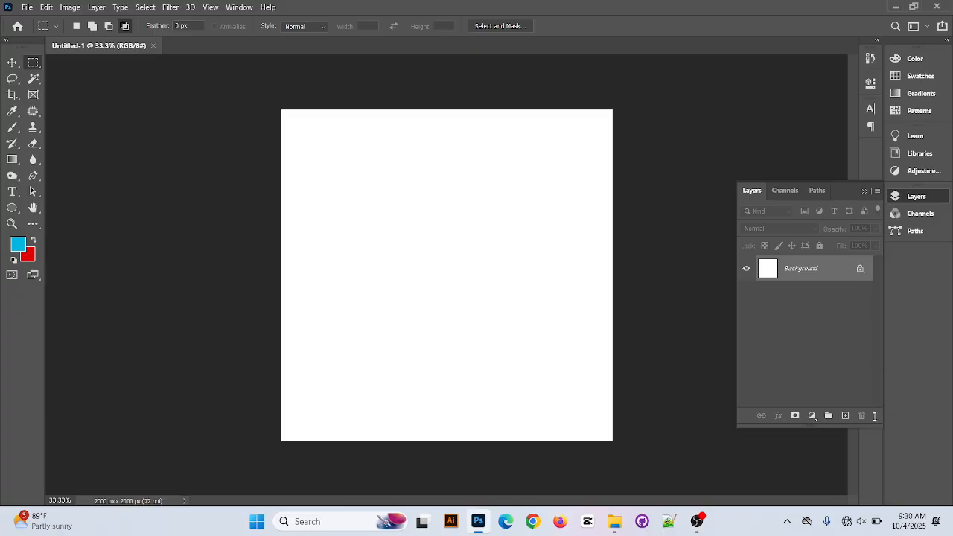
Add a new blank layer above the Background layer
click(845, 415)
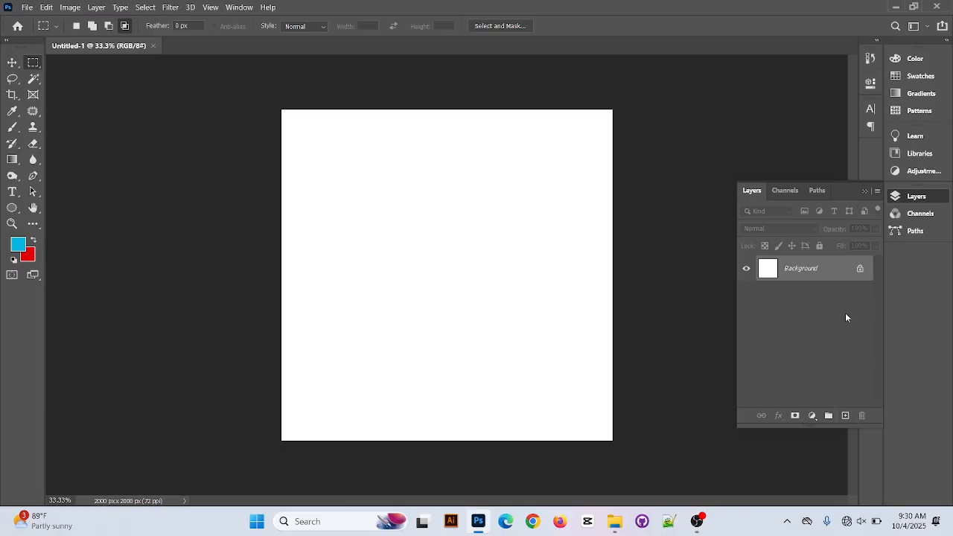
click(846, 416)
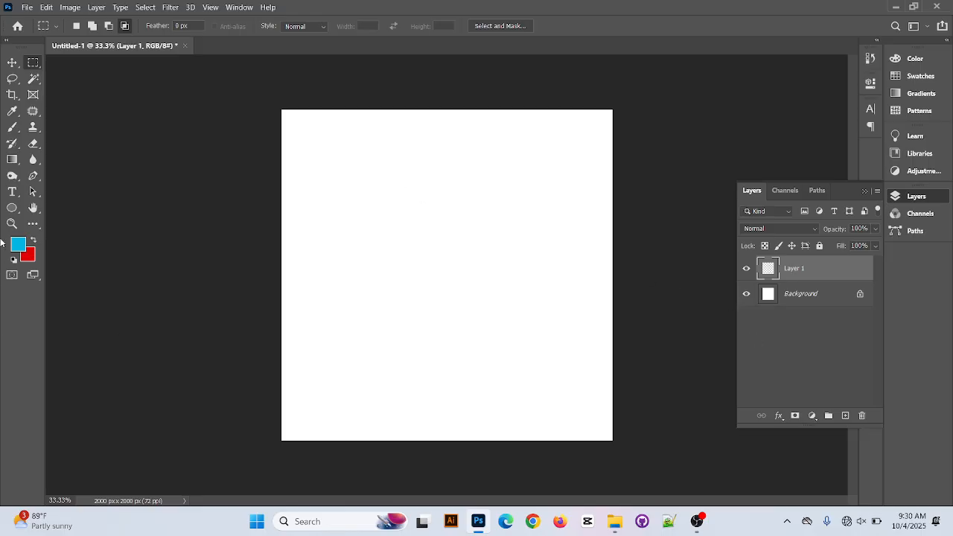
Draw a trial selection with the Rectangular Marquee Tool near the canvas's upper-left corner and deselect it
click(12, 62)
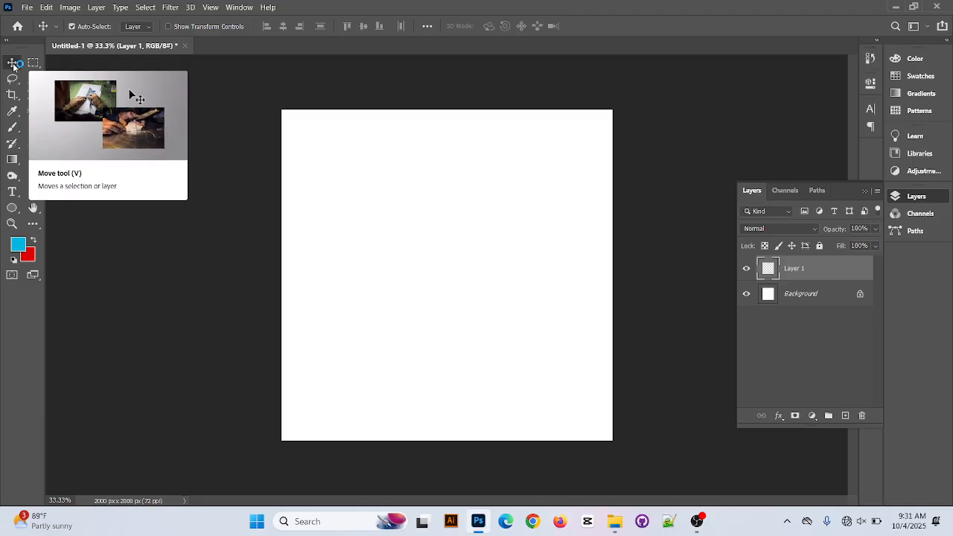
click(13, 66)
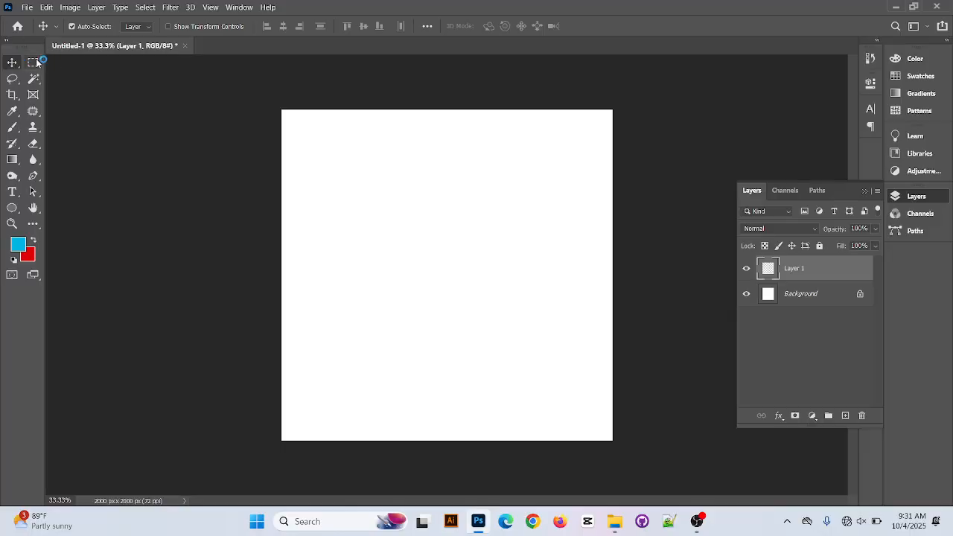
click(34, 63)
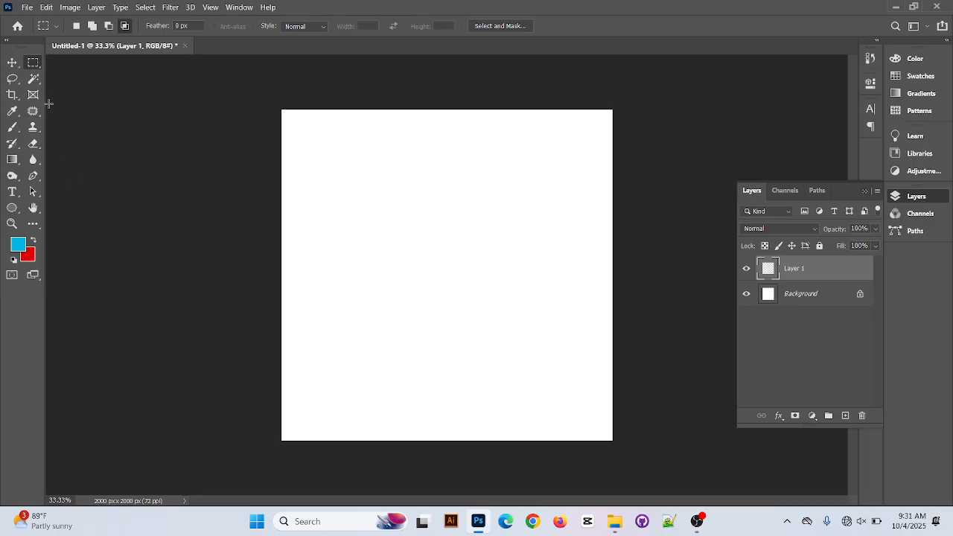
right_click(34, 64)
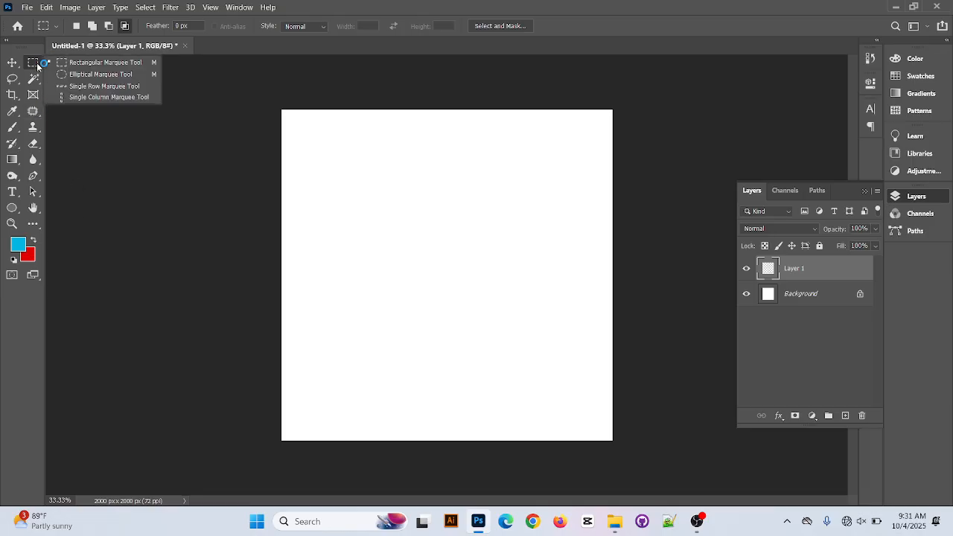
click(89, 75)
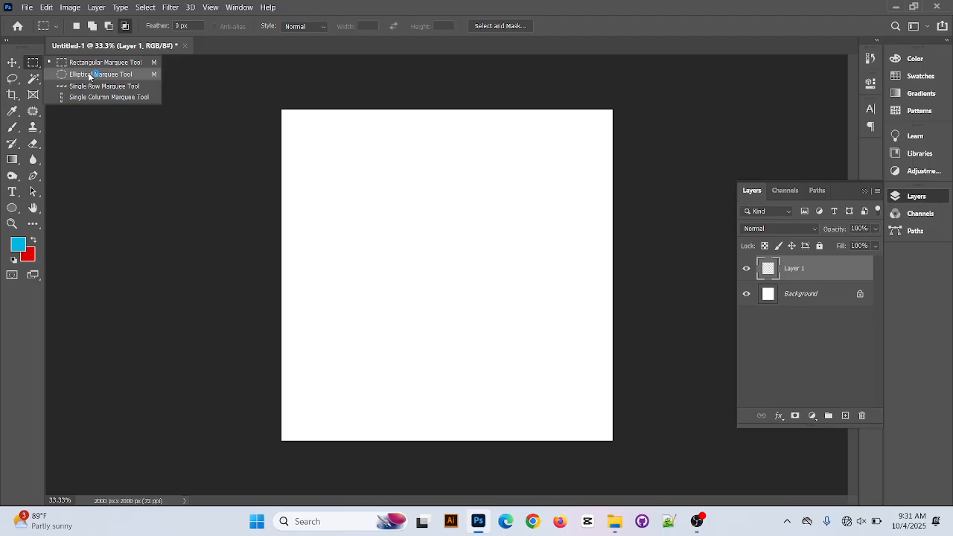
click(91, 63)
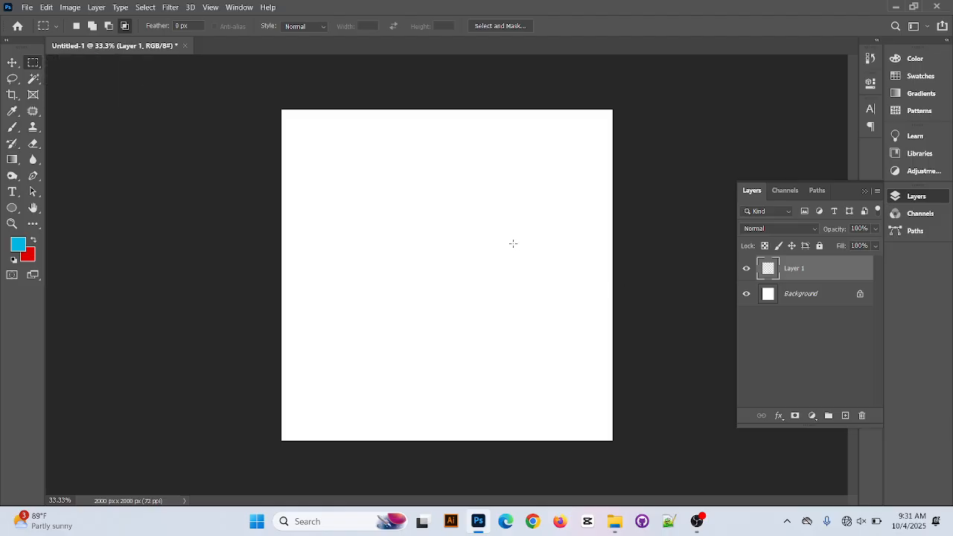
drag(298, 139, 387, 229)
key(ctrl+d)
Set the foreground color to white, ffffff
click(20, 250)
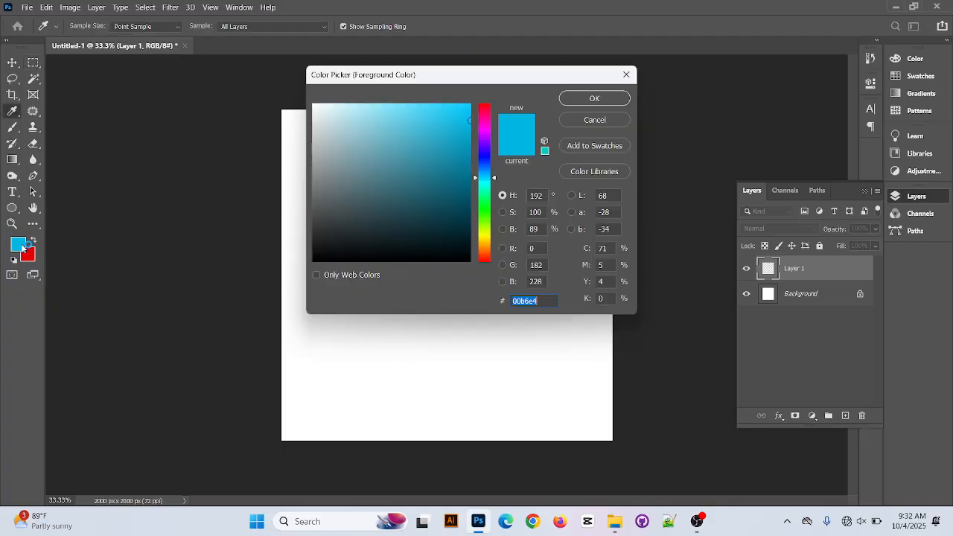
text(dbdbdb)
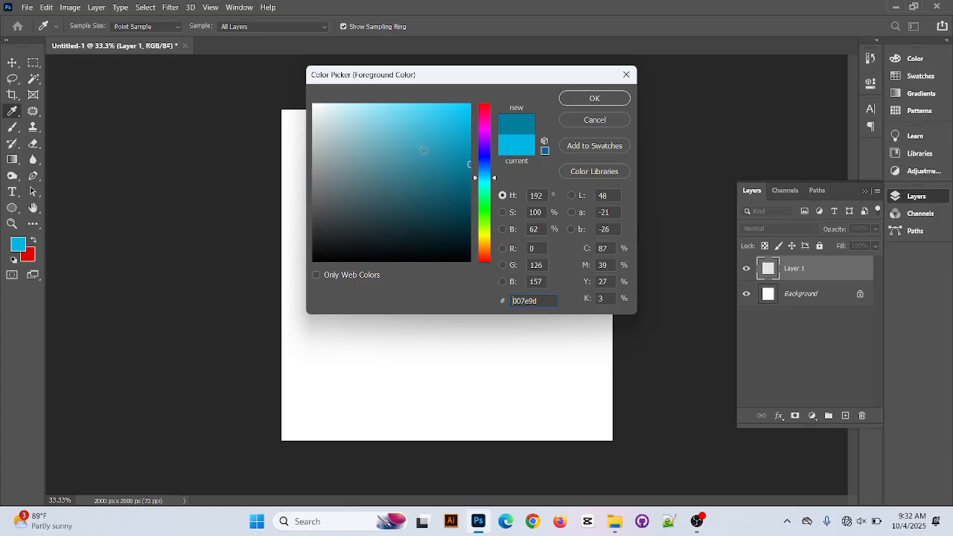
click(595, 99)
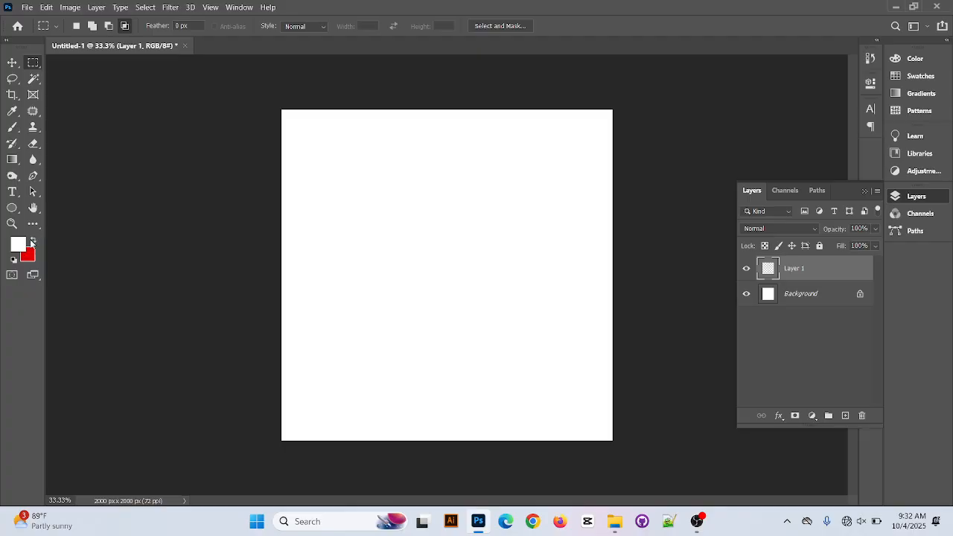
Swap the foreground and background colors back and forth, ending with white as foreground and red as background
click(34, 241)
click(34, 241)
click(34, 241)
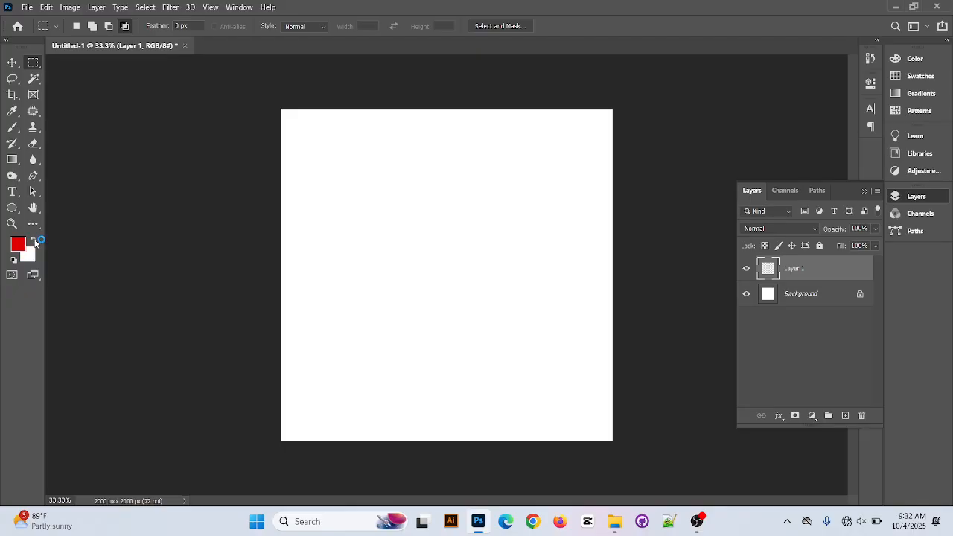
click(34, 241)
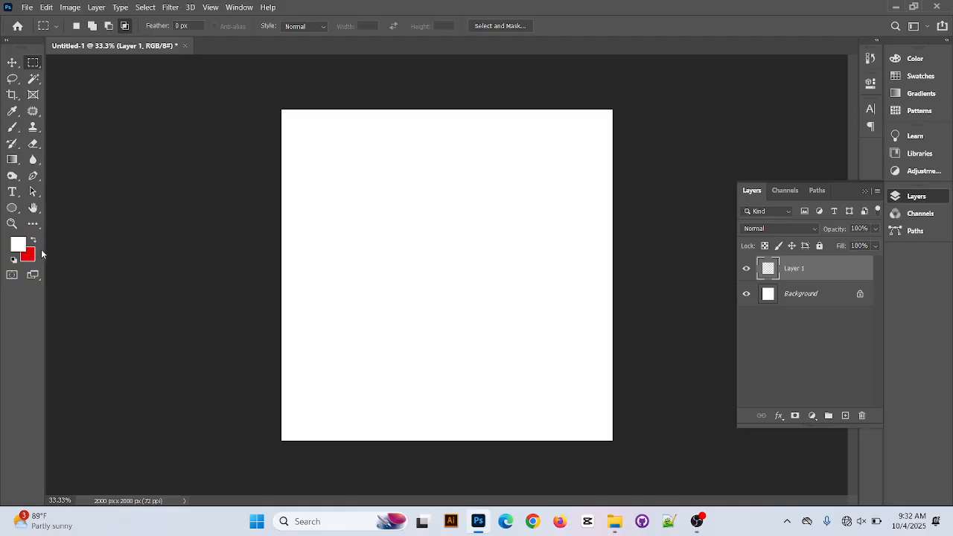
click(39, 248)
click(39, 247)
click(39, 247)
key(x)
key(x)
key(x)
Set the marquee tool to New Selection mode and discard the rectangular selection drawn on the canvas
drag(327, 149, 445, 243)
click(76, 26)
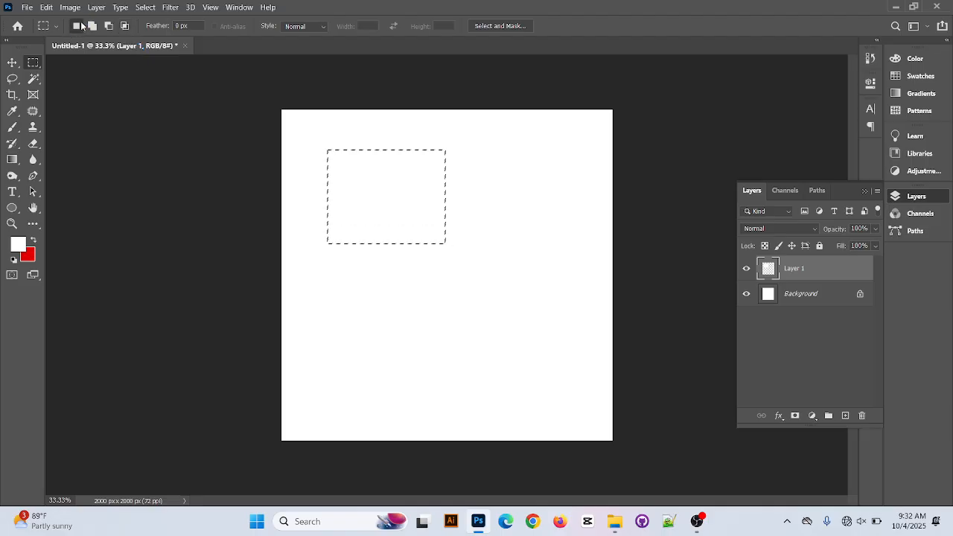
click(202, 287)
Set the foreground color to a fully saturated pure blue
click(15, 244)
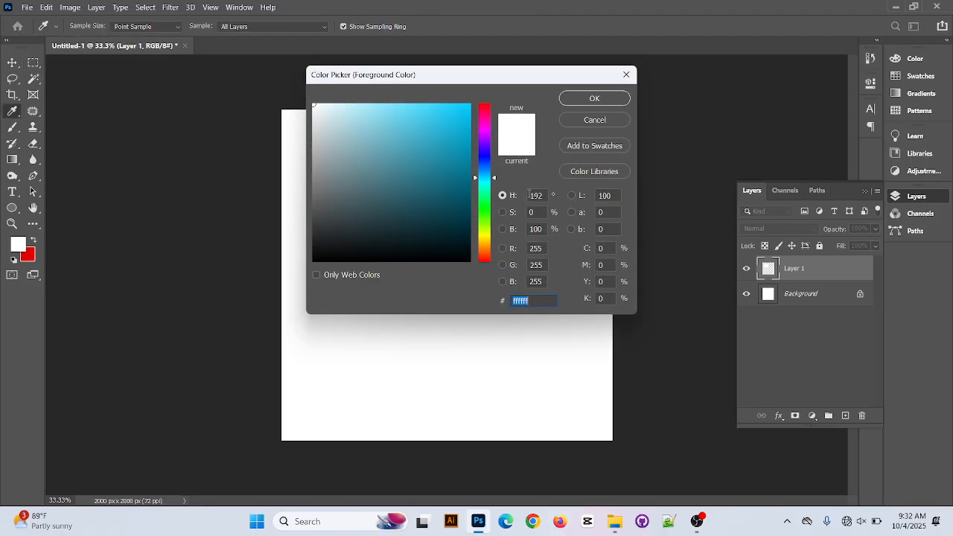
mouse_move(423, 161)
mouse_down()
mouse_move(476, 99)
mouse_move(474, 108)
mouse_up()
click(485, 105)
drag(483, 169, 475, 99)
click(579, 106)
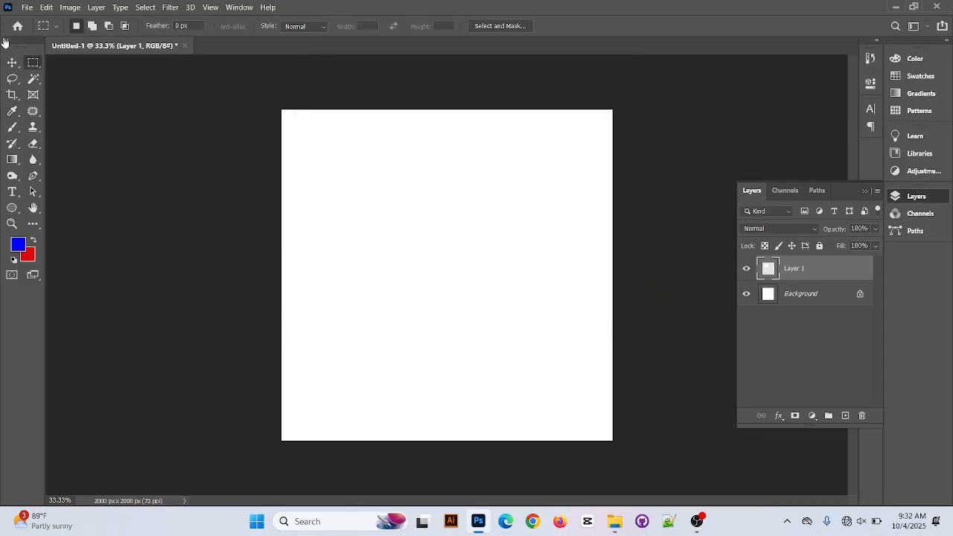
Draw a nearly square marquee selection in the canvas's upper-left area and fill it with the red background color
drag(330, 137, 434, 244)
key(alt+BackSpace)
drag(334, 200, 443, 277)
key(alt+BackSpace)
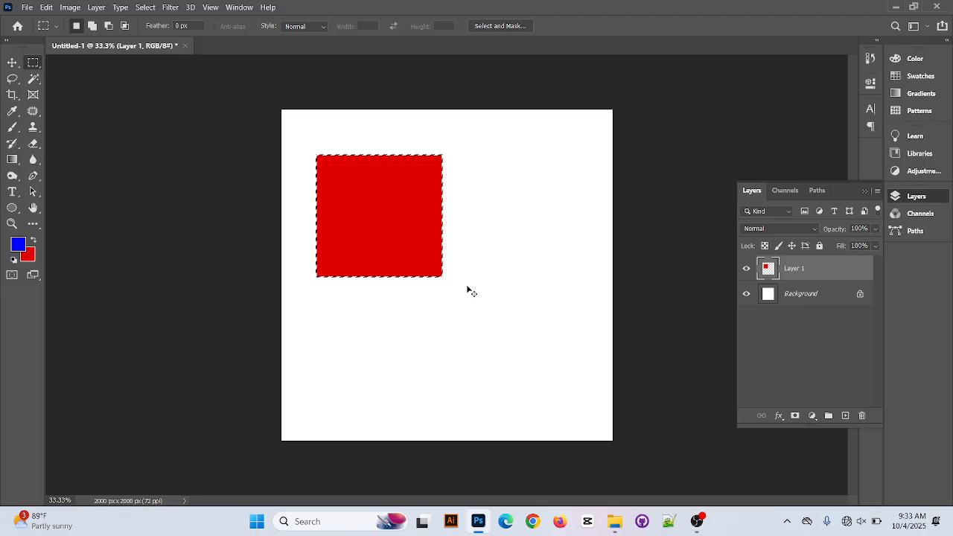
Select a slightly smaller rectangle to the right of the red square, fill it with the blue foreground color and deselect
drag(463, 170, 577, 277)
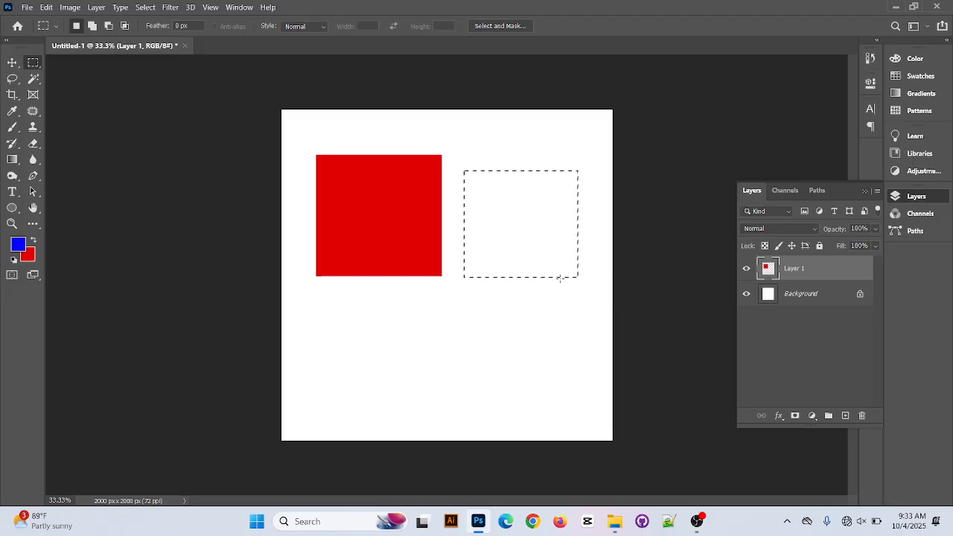
key(alt+BackSpace)
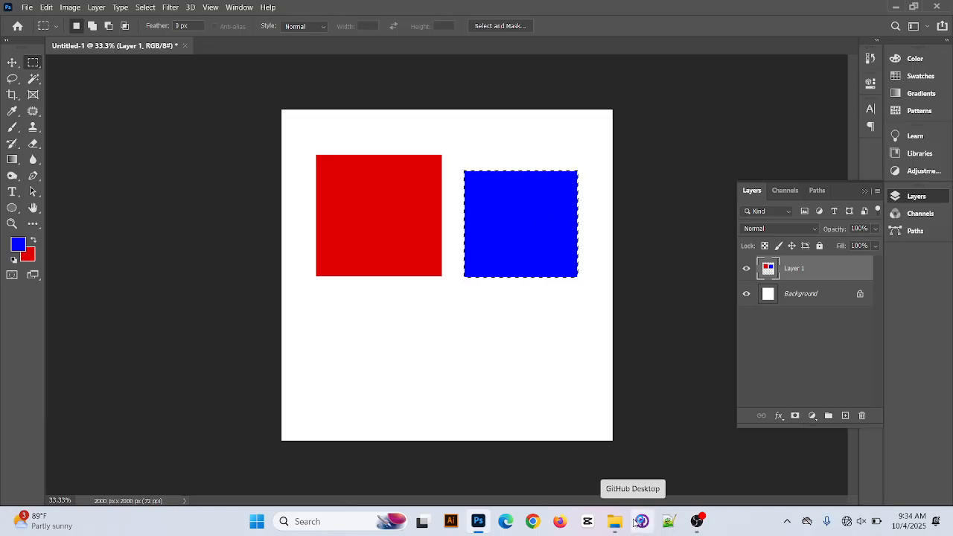
key(ctrl+d)
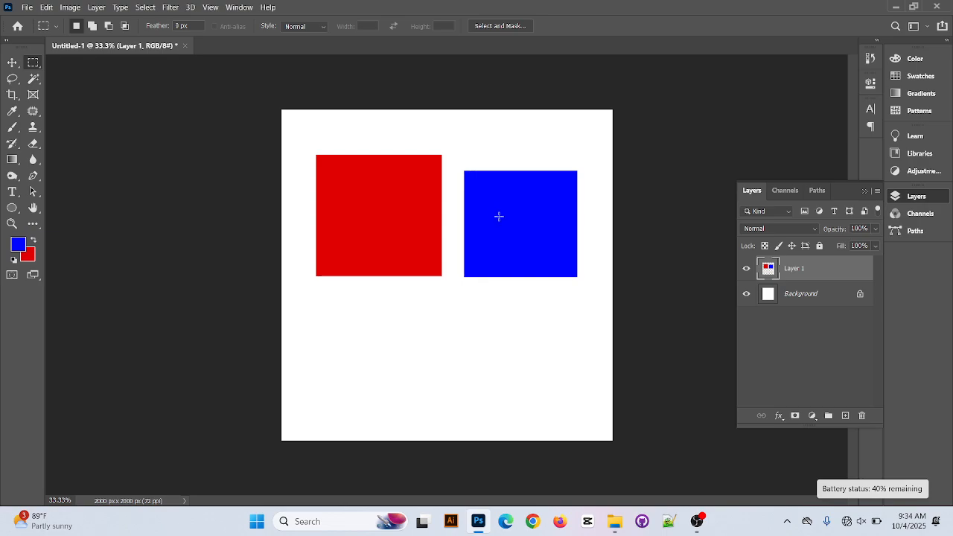
Move the layer holding the red and blue shapes up toward the canvas's top edge with the Move tool
click(15, 64)
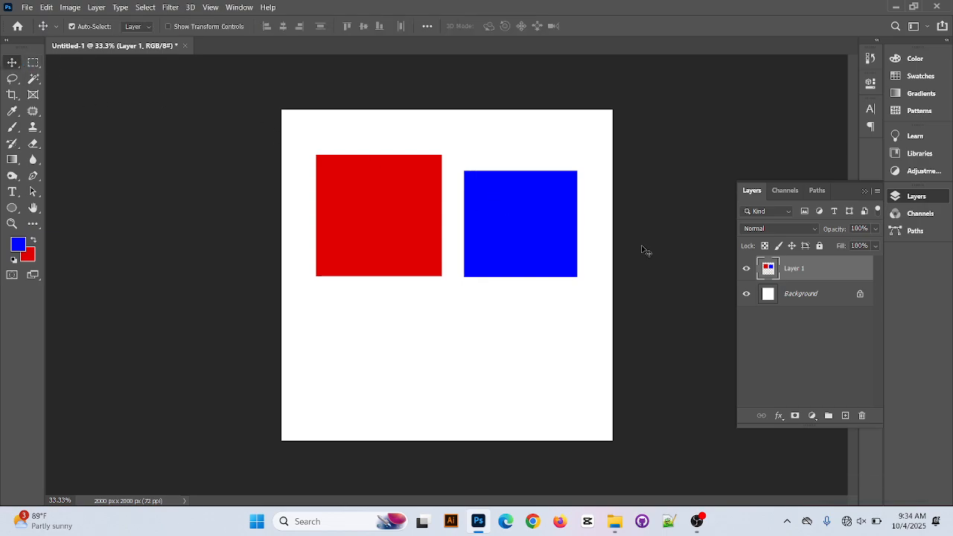
drag(582, 227, 529, 244)
drag(519, 181, 526, 192)
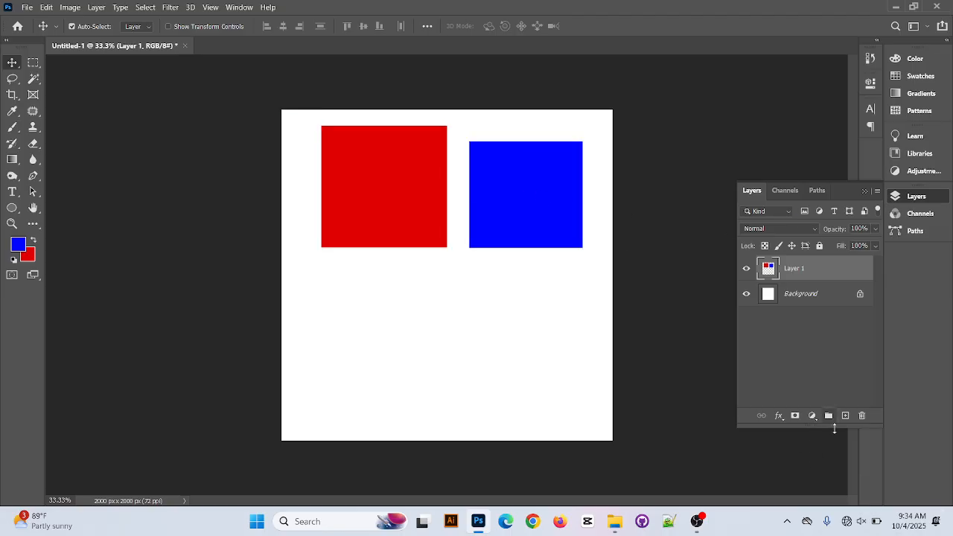
On a new layer, fill a rectangular selection of about 616 x 553 px below the red square with blue and deselect
click(845, 416)
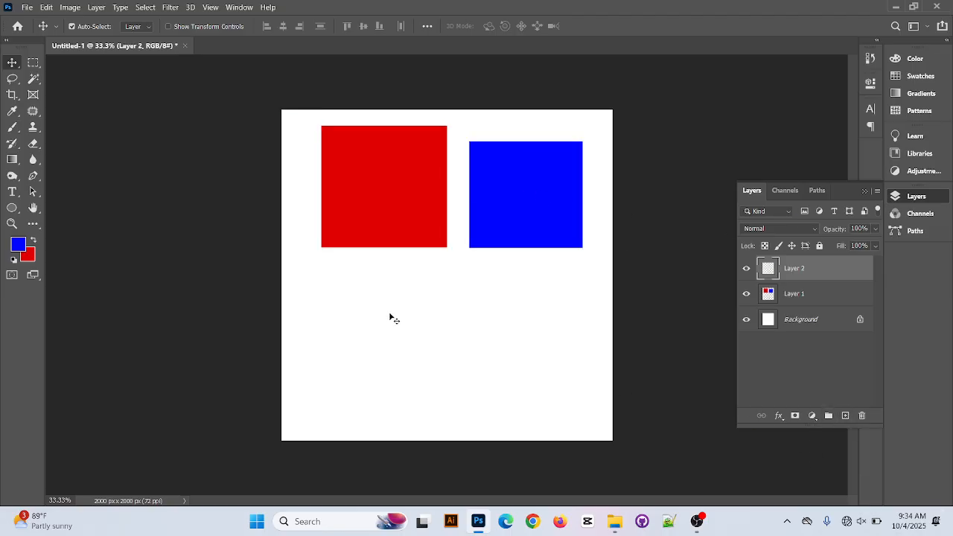
click(33, 64)
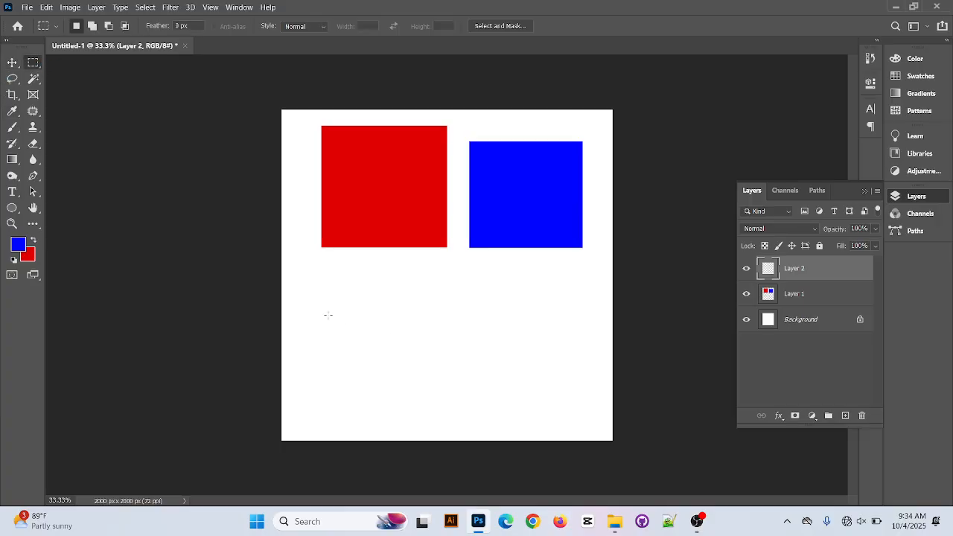
drag(350, 365, 421, 391)
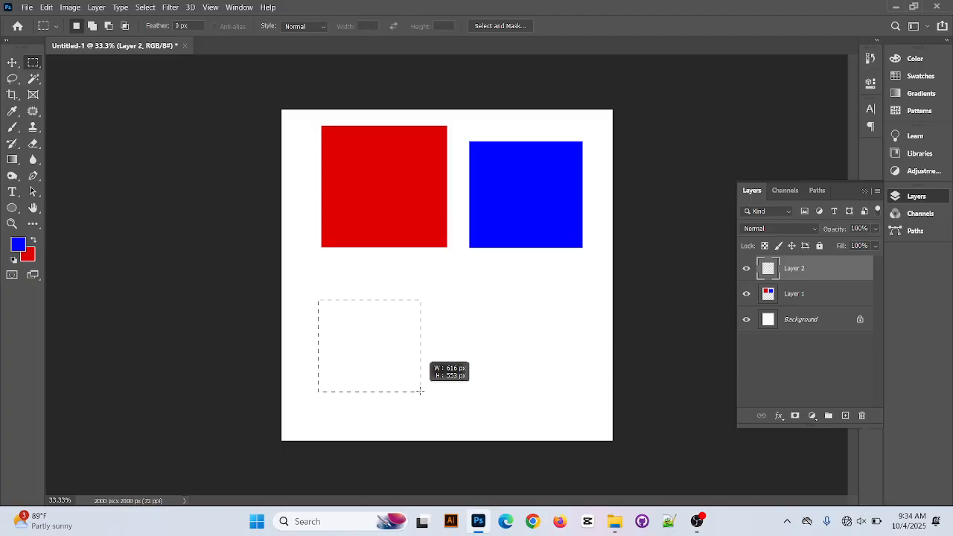
drag(421, 391, 420, 392)
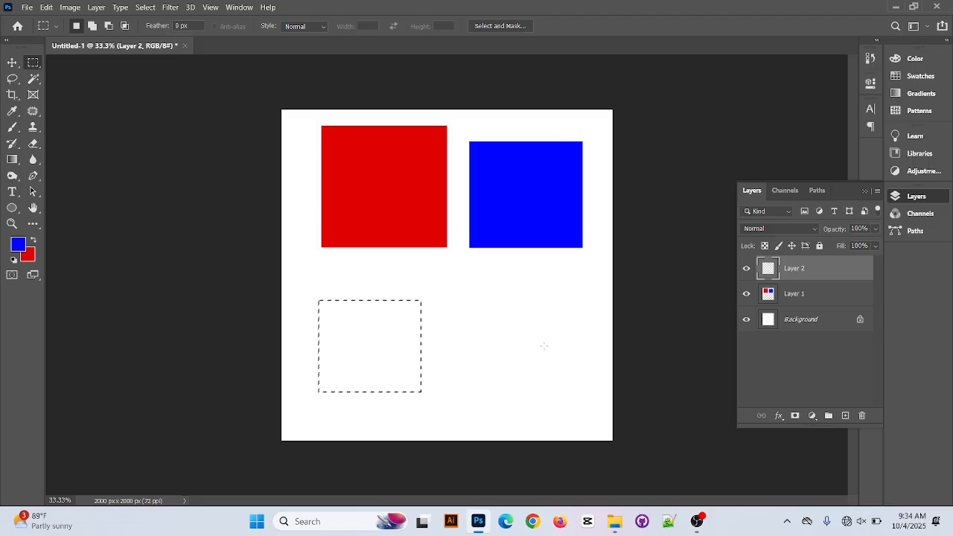
key(alt+BackSpace)
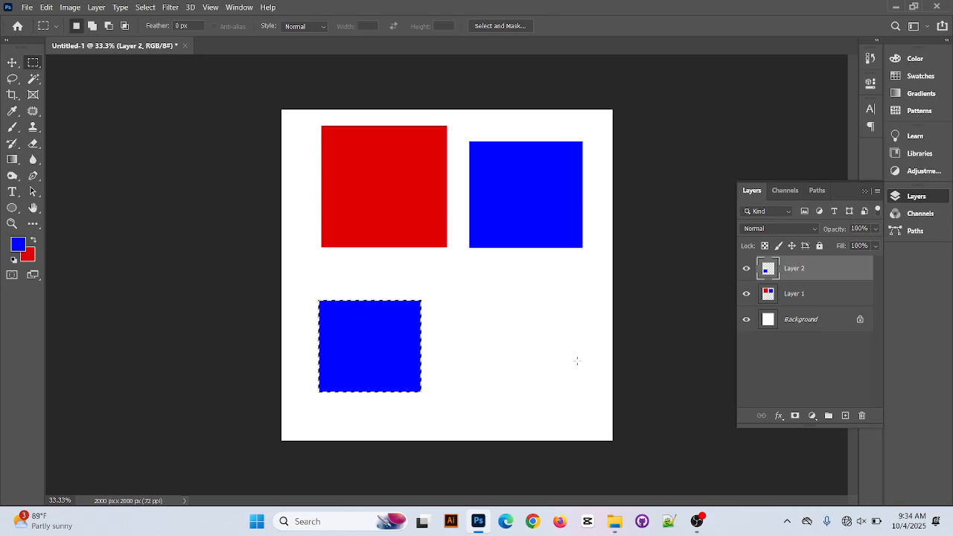
key(ctrl+d)
Move the red and blue pair slightly left and the lower blue rectangle right toward the canvas's center
click(12, 63)
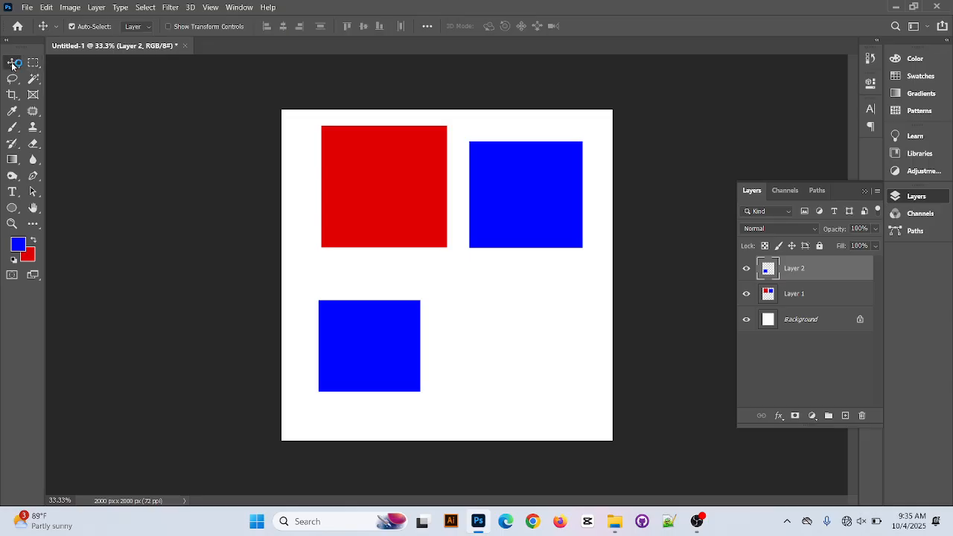
mouse_move(525, 196)
mouse_down()
mouse_move(513, 181)
mouse_move(499, 194)
mouse_move(509, 194)
mouse_up()
drag(365, 365, 458, 363)
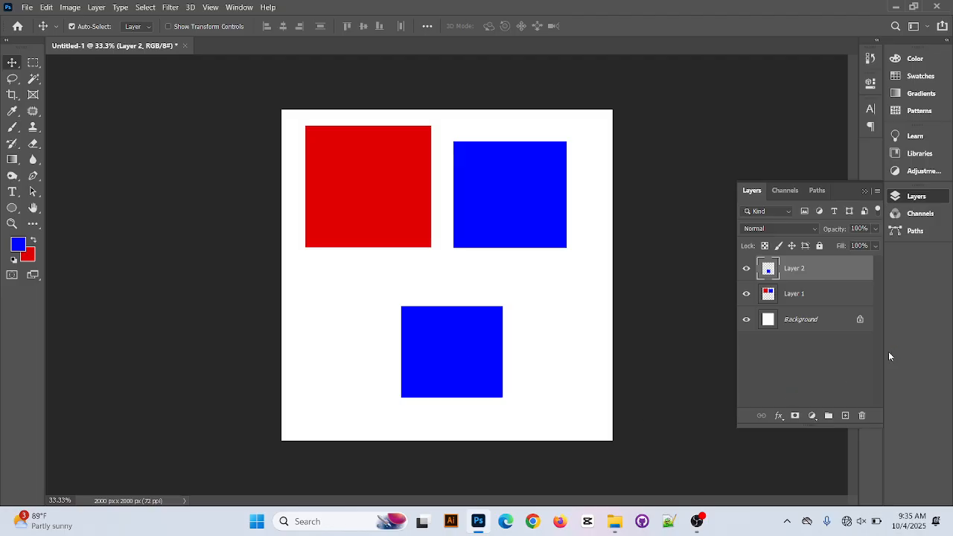
Add another new layer and draw an upright rectangular selection to the left of the lower blue rectangle
click(844, 416)
click(33, 64)
drag(308, 290, 377, 376)
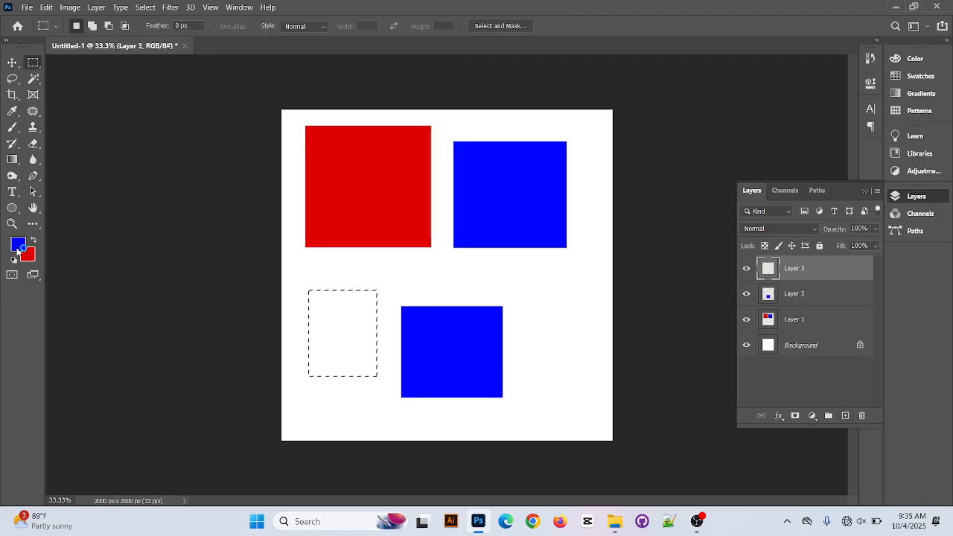
Set the foreground color to bright green 00ff18, fill the selection with it and deselect
click(18, 244)
text(309d3a)
drag(423, 164, 477, 101)
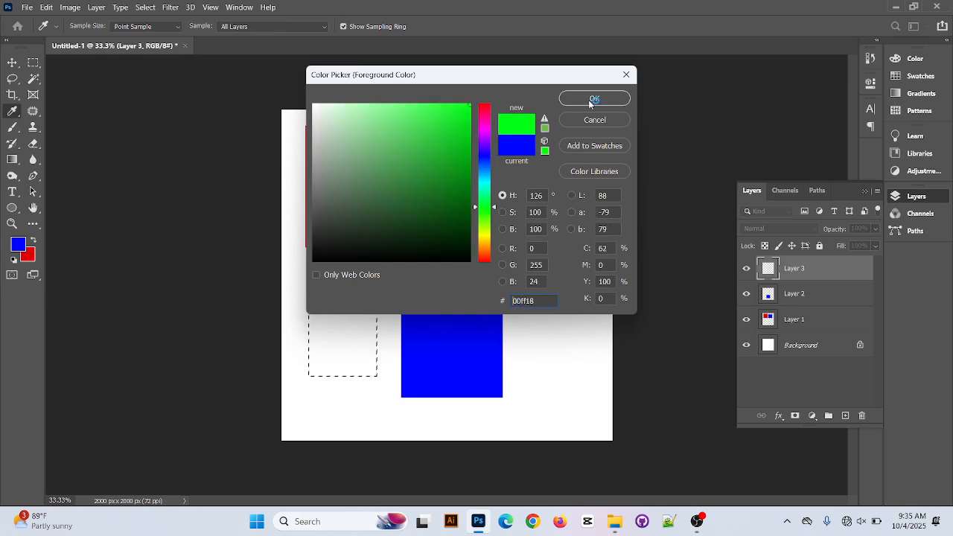
click(594, 100)
key(alt+BackSpace)
key(ctrl+d)
click(335, 344)
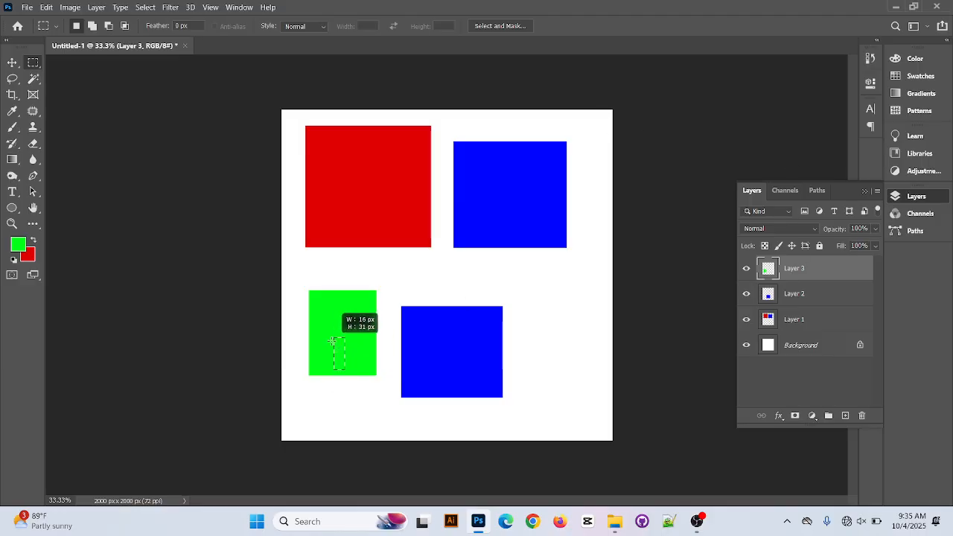
Reposition the shapes: green rectangle slightly down, lower blue rectangle to the right, red and blue pair up and right against the top edge
click(12, 62)
mouse_move(349, 330)
mouse_down()
mouse_move(346, 358)
mouse_move(346, 346)
mouse_up()
drag(487, 392, 571, 379)
drag(557, 179, 519, 195)
mouse_move(566, 327)
mouse_down()
mouse_move(563, 282)
mouse_move(563, 319)
mouse_up()
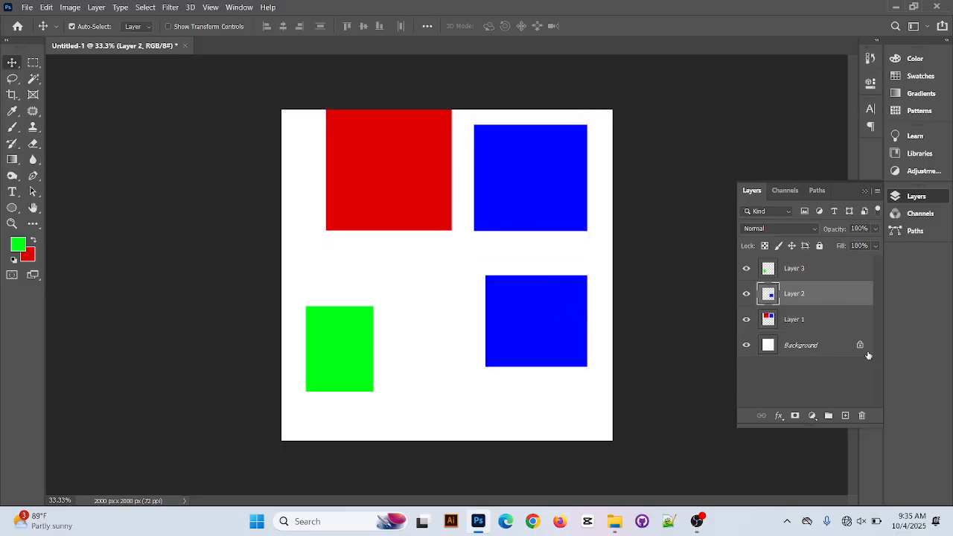
Select Layer 3, switch its visibility off and back on, and hide Layer 2
click(791, 268)
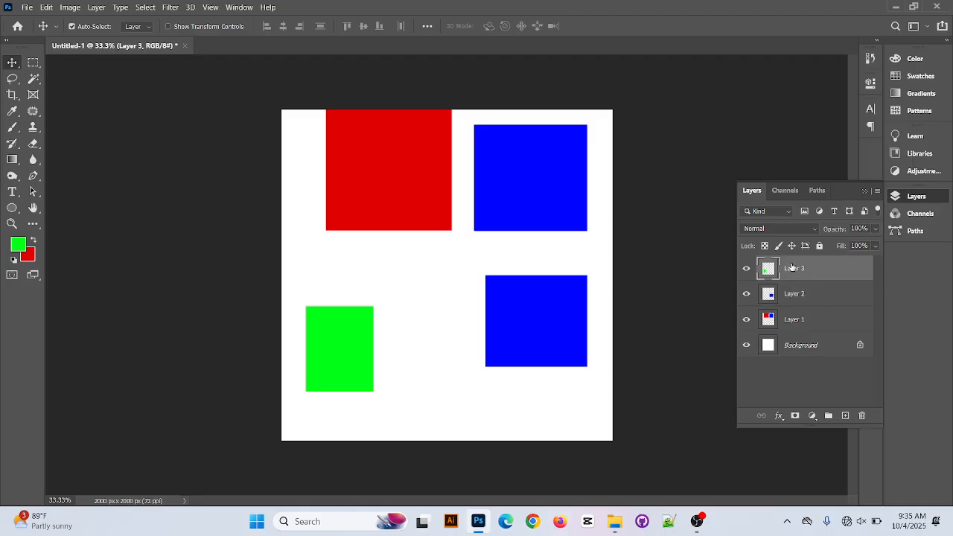
click(746, 268)
click(745, 293)
click(746, 268)
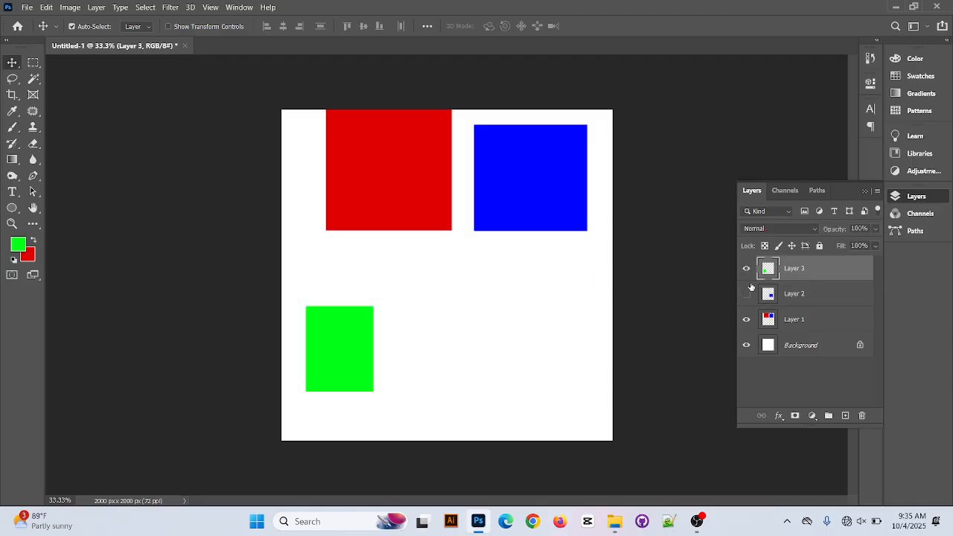
Show Layer 2 again, and hide Layers 3, 2 and 1 so only the Background stays on
click(746, 293)
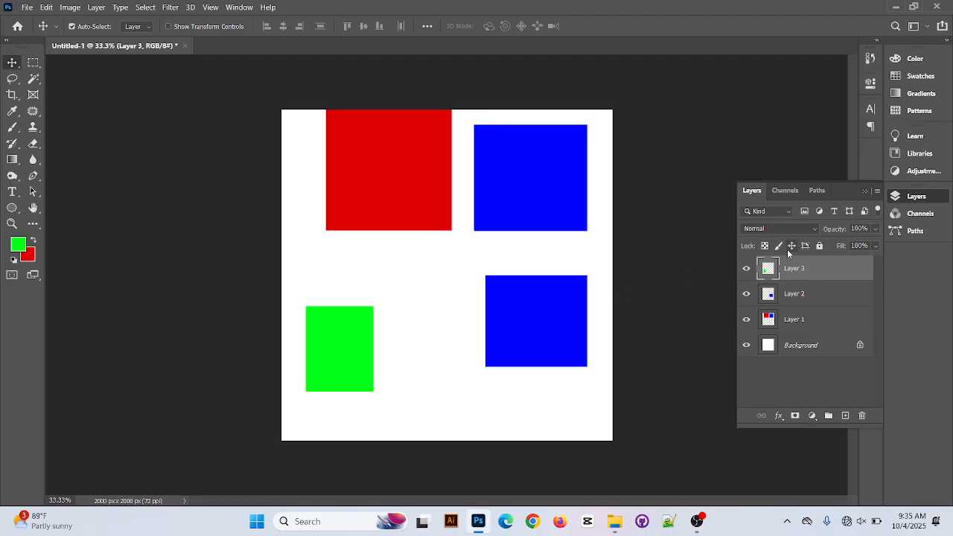
click(746, 268)
click(746, 293)
click(746, 319)
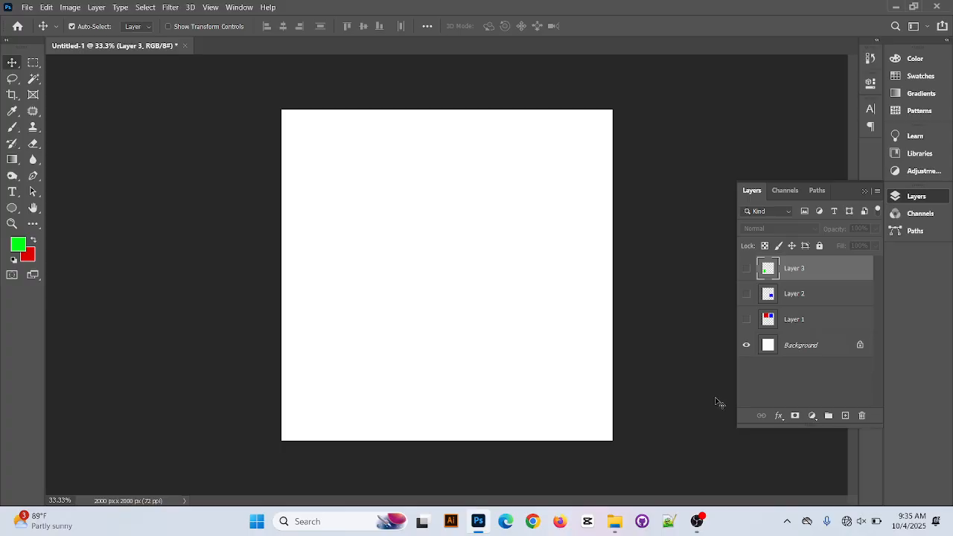
Try drawing three separate rectangular marquee selections one after another across the upper half of the blank canvas
click(37, 66)
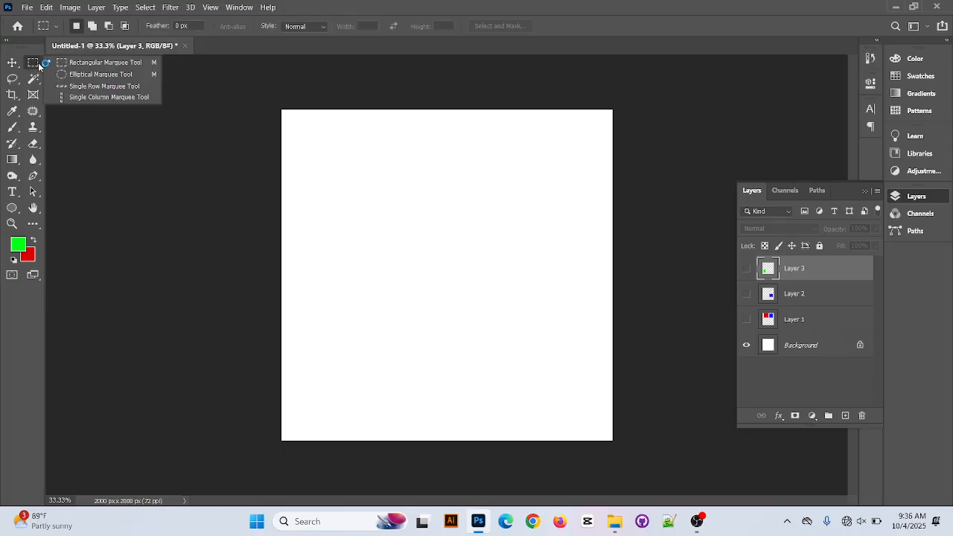
click(89, 63)
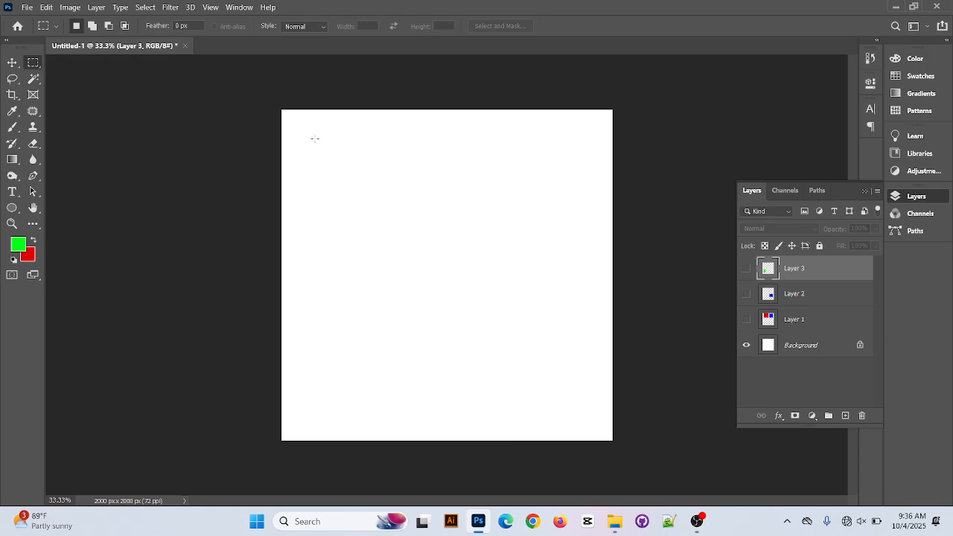
drag(298, 161, 356, 255)
drag(372, 164, 443, 254)
drag(453, 170, 538, 245)
Add a new layer and build one combined selection of four rectangles in a row across the upper canvas
click(845, 415)
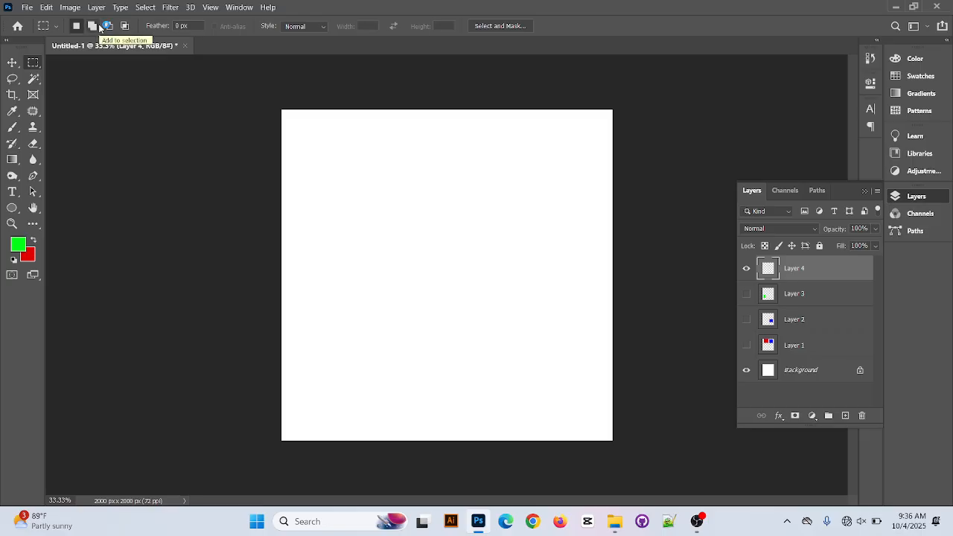
click(98, 28)
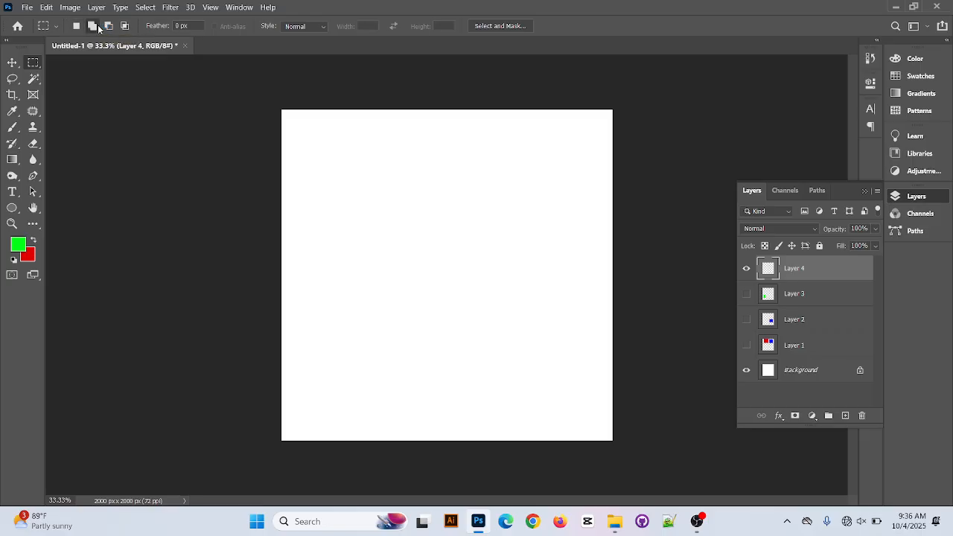
drag(314, 147, 377, 238)
drag(392, 145, 461, 238)
drag(471, 147, 573, 237)
drag(581, 153, 608, 244)
Fill the four selected rectangles with the green foreground color, refill them with the red background color and deselect
key(alt+BackSpace)
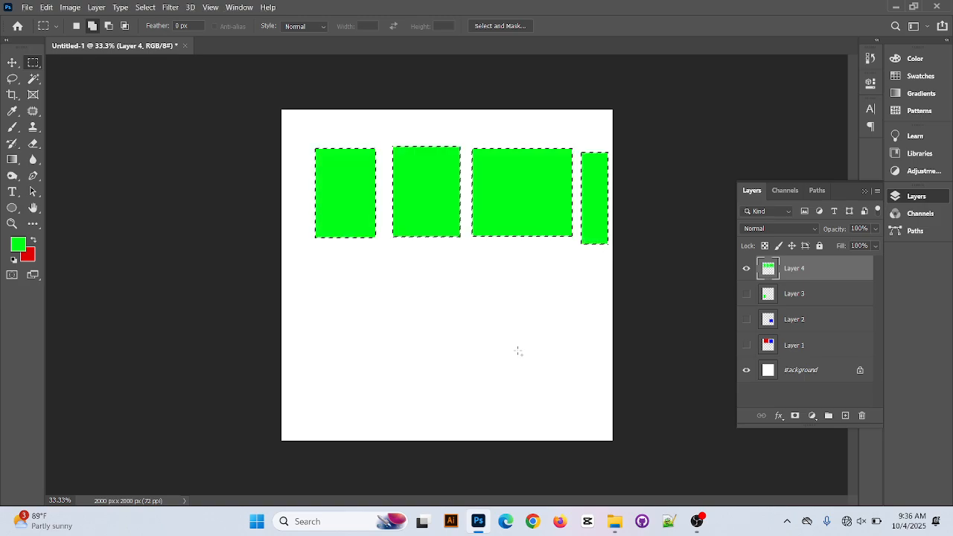
key(ctrl+BackSpace)
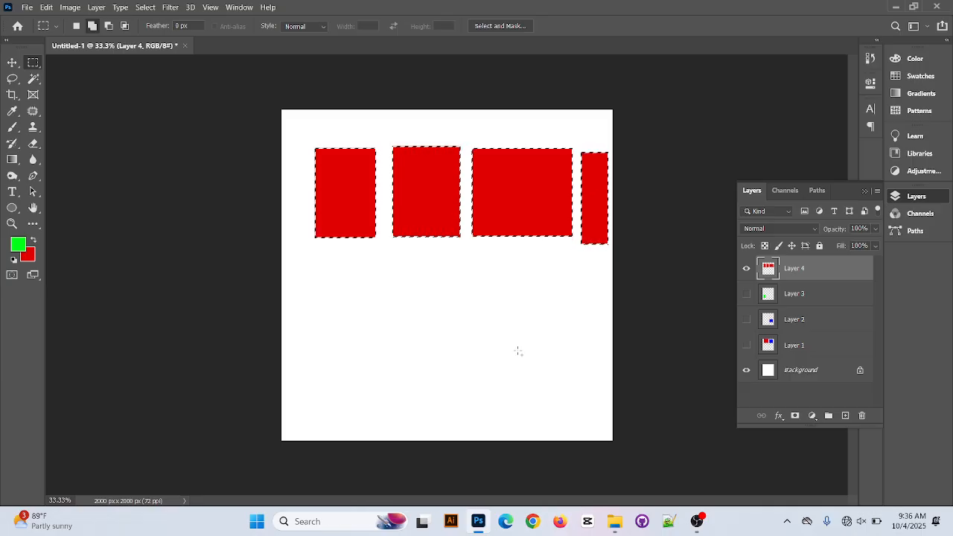
key(ctrl+d)
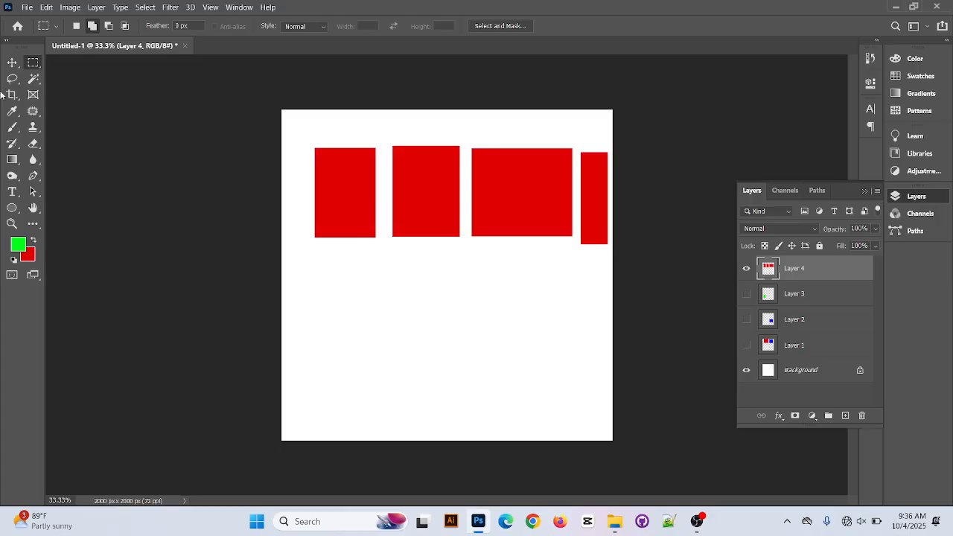
Move the four red rectangles together slightly left and down, and hide Layer 4
click(12, 62)
mouse_move(525, 217)
mouse_down()
mouse_move(492, 231)
mouse_move(520, 221)
mouse_up()
click(746, 267)
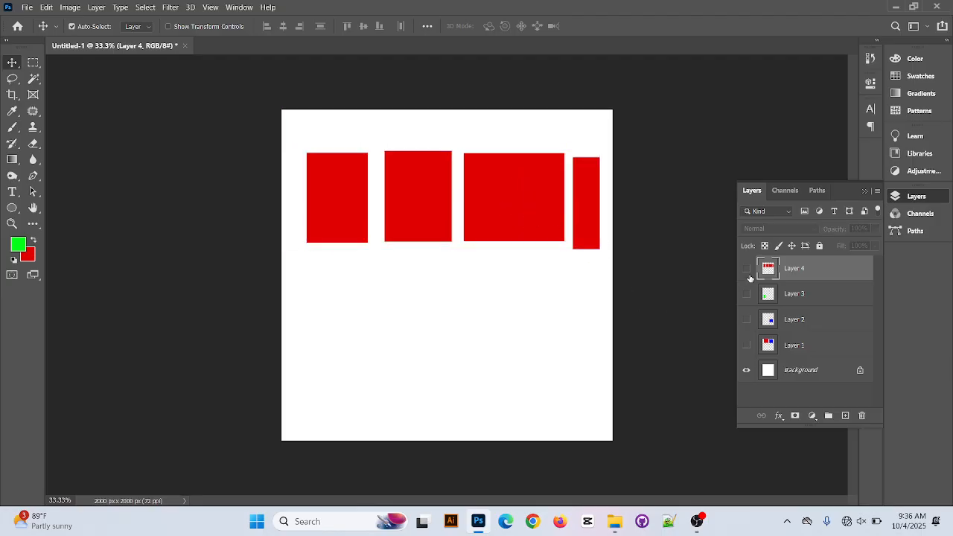
Add a new layer and build a combined rectangular marquee selection of five upright rectangles in a row across the canvas
click(845, 415)
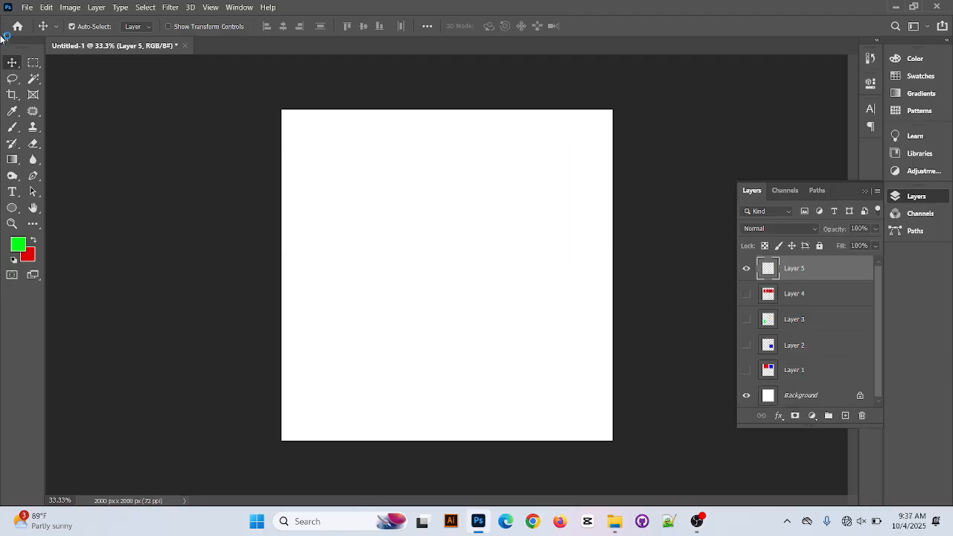
click(32, 63)
click(109, 27)
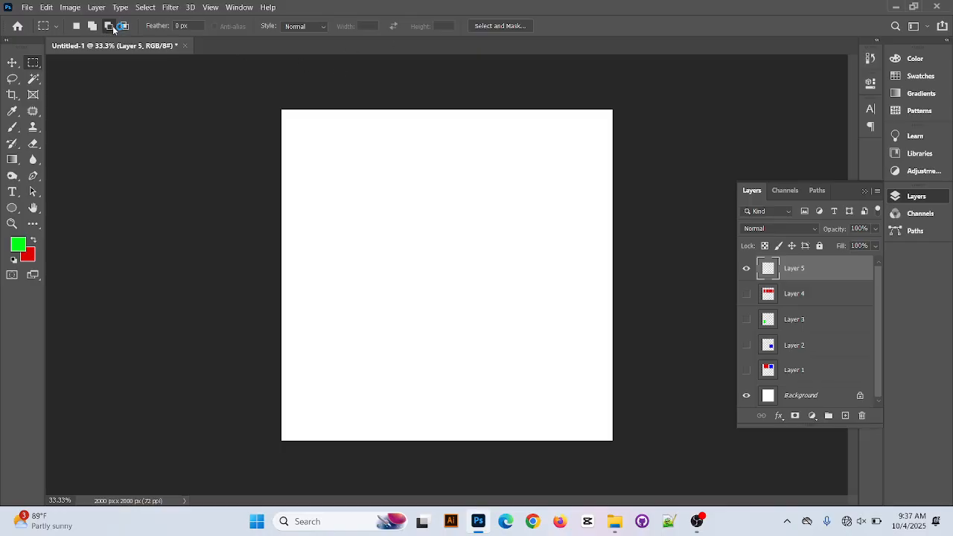
click(92, 26)
drag(300, 192, 354, 290)
drag(359, 194, 402, 291)
drag(422, 196, 492, 288)
drag(505, 199, 566, 290)
drag(578, 245, 609, 288)
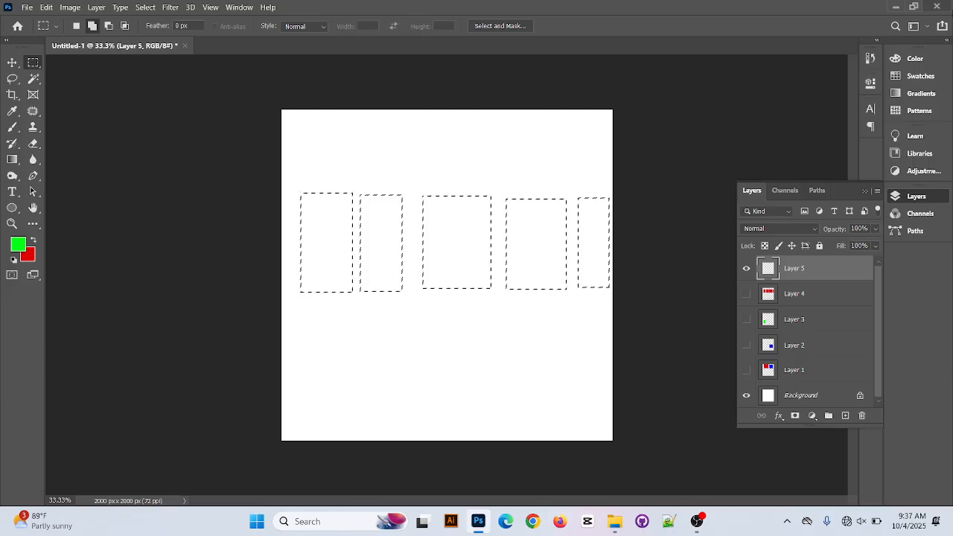
Subtract a wide horizontal band from the middle of the five rectangle selections, fill the remainder with foreground green and deselect
click(112, 26)
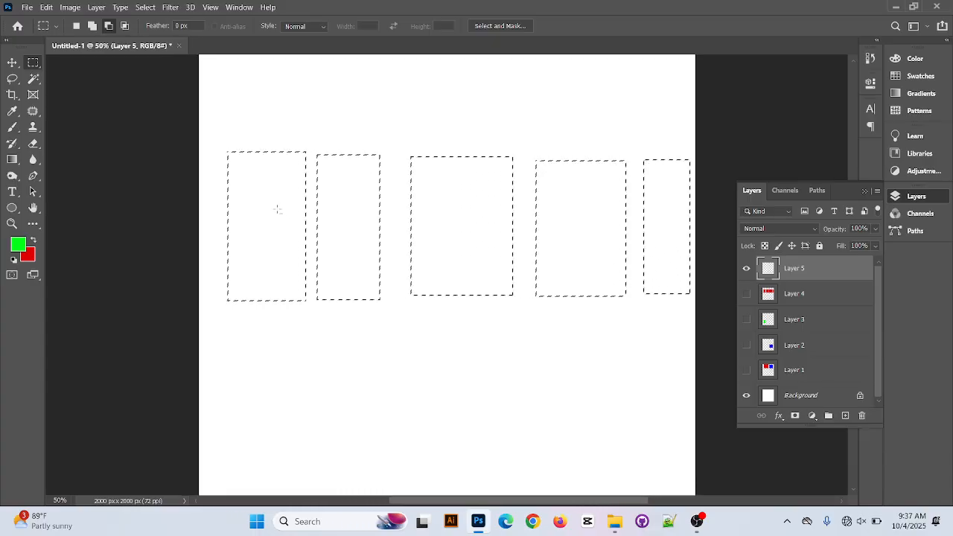
click(91, 27)
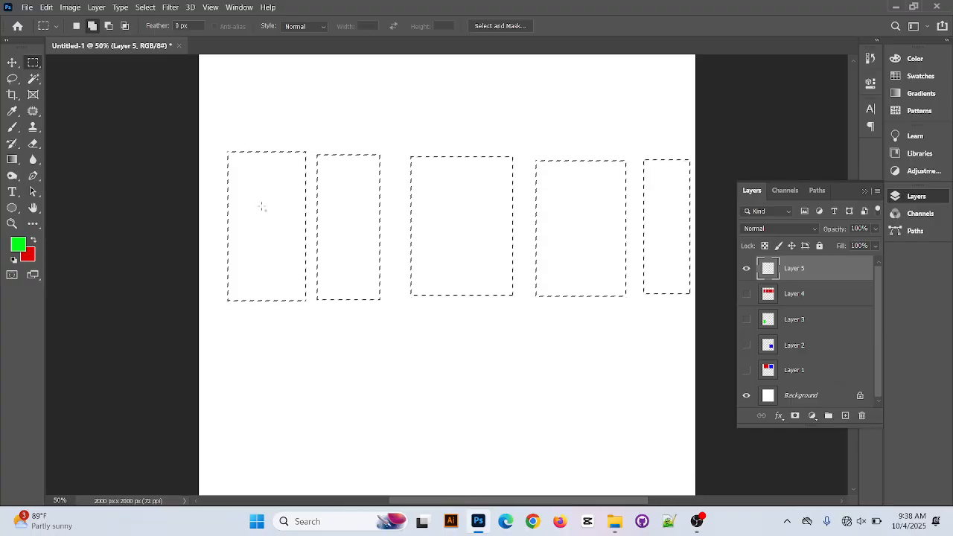
click(108, 27)
drag(445, 279, 659, 262)
key(alt+BackSpace)
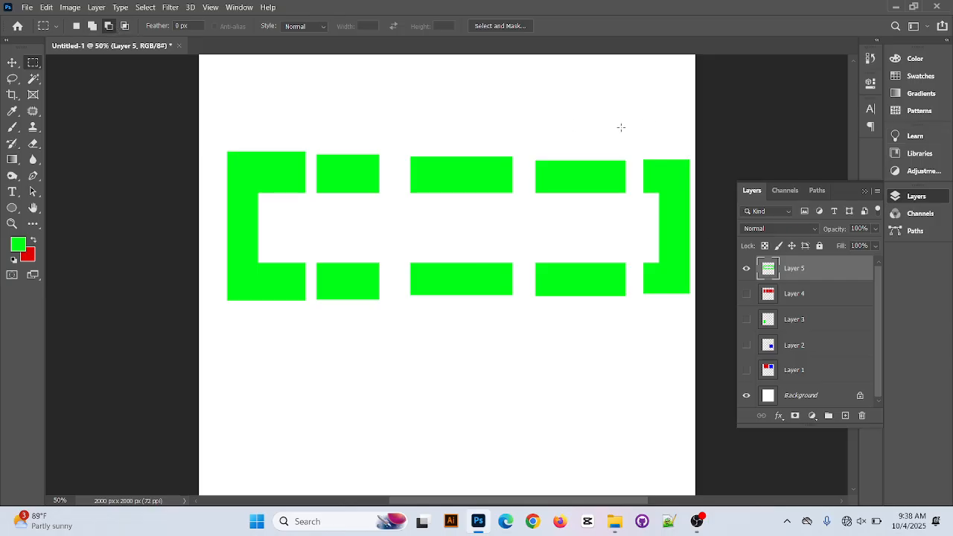
Move the green pieces left and slightly down so they reach the canvas's left edge, and hide Layer 5
click(12, 63)
drag(582, 186, 547, 190)
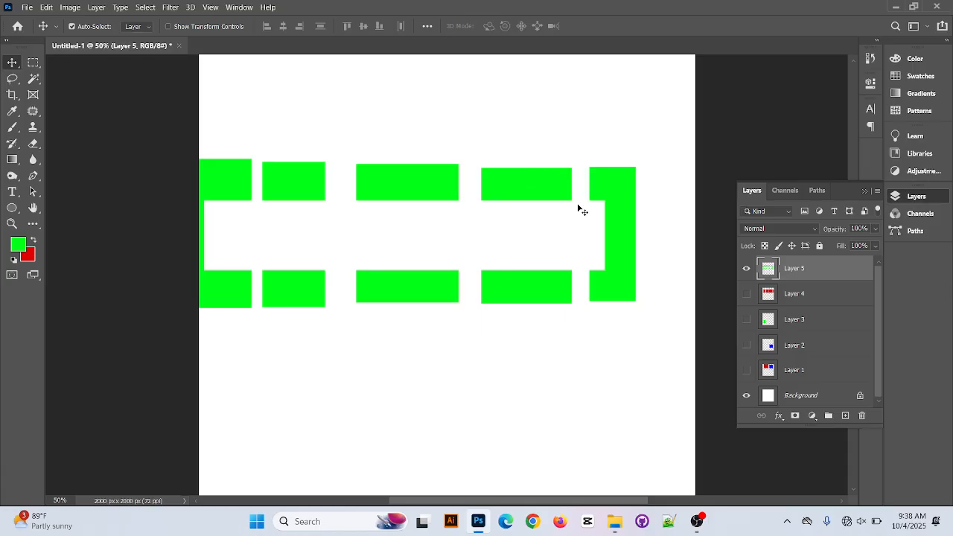
click(746, 268)
Add a new layer and build a combined selection of six upright rectangles of varying heights across the upper canvas
click(845, 415)
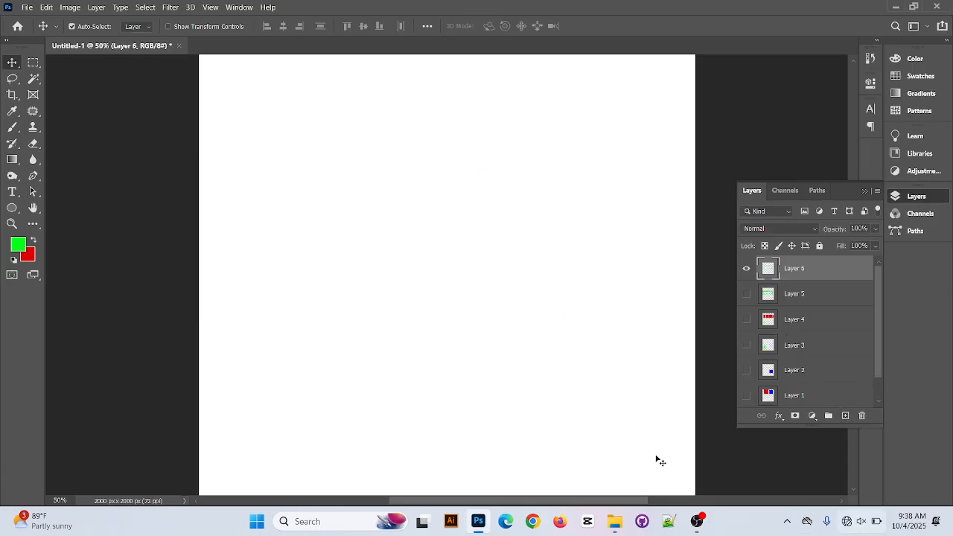
click(32, 62)
drag(241, 122, 280, 195)
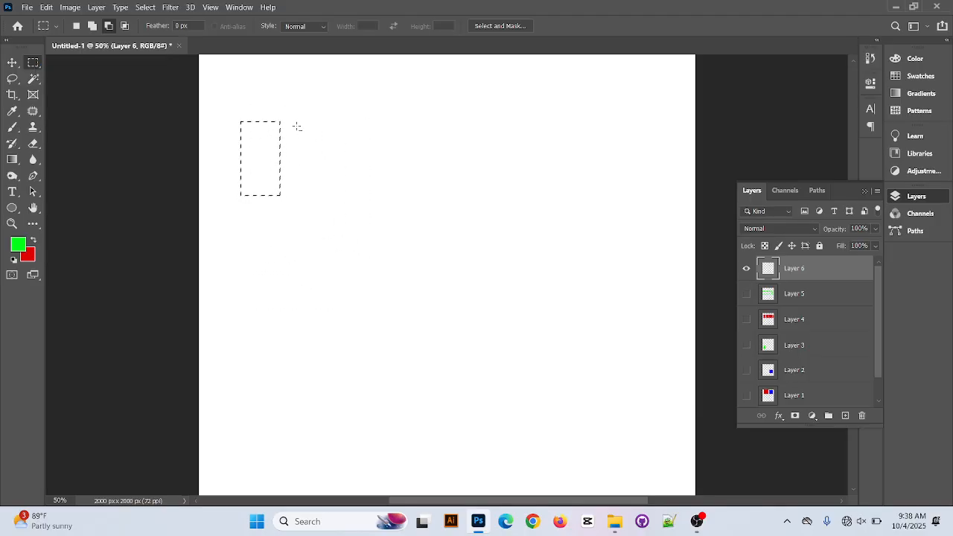
click(93, 26)
drag(295, 122, 341, 193)
drag(371, 123, 442, 254)
drag(513, 93, 575, 243)
drag(448, 94, 494, 211)
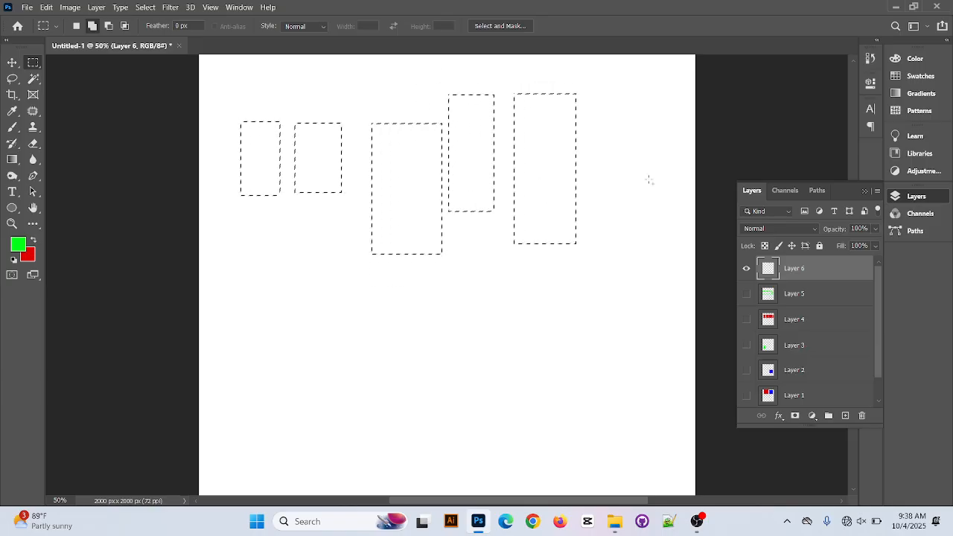
drag(608, 101, 664, 230)
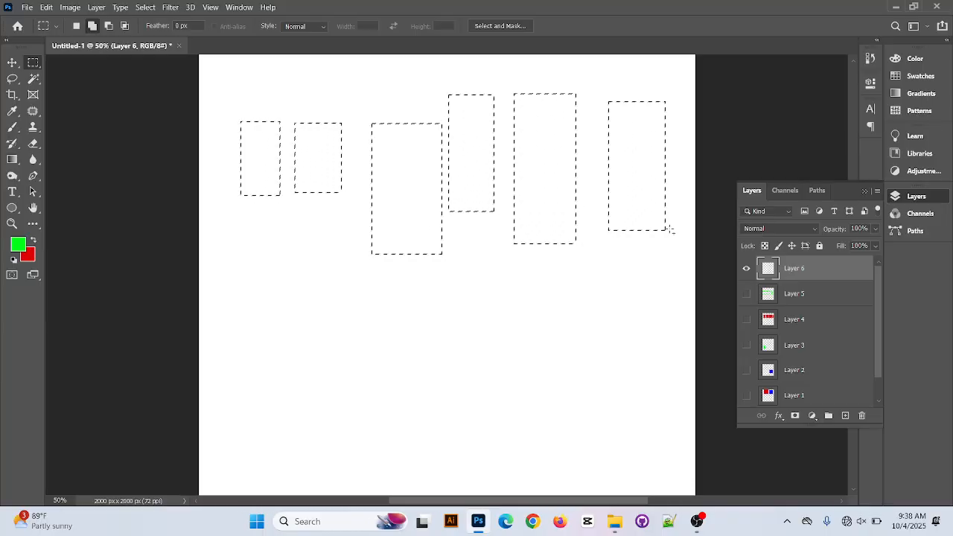
Intersect the six rectangle selections with a wide horizontal band, fill the overlapping areas with foreground green and deselect
click(125, 27)
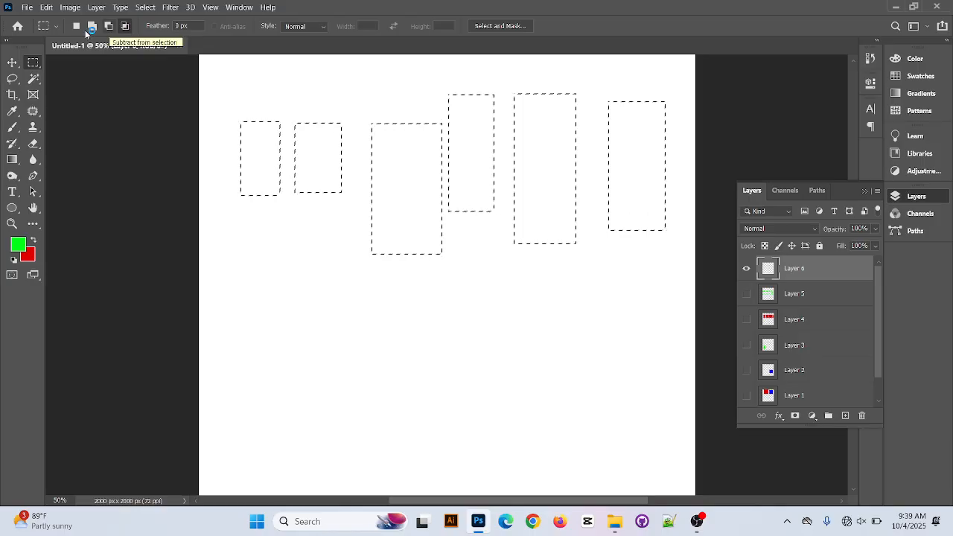
click(127, 28)
drag(258, 146, 647, 188)
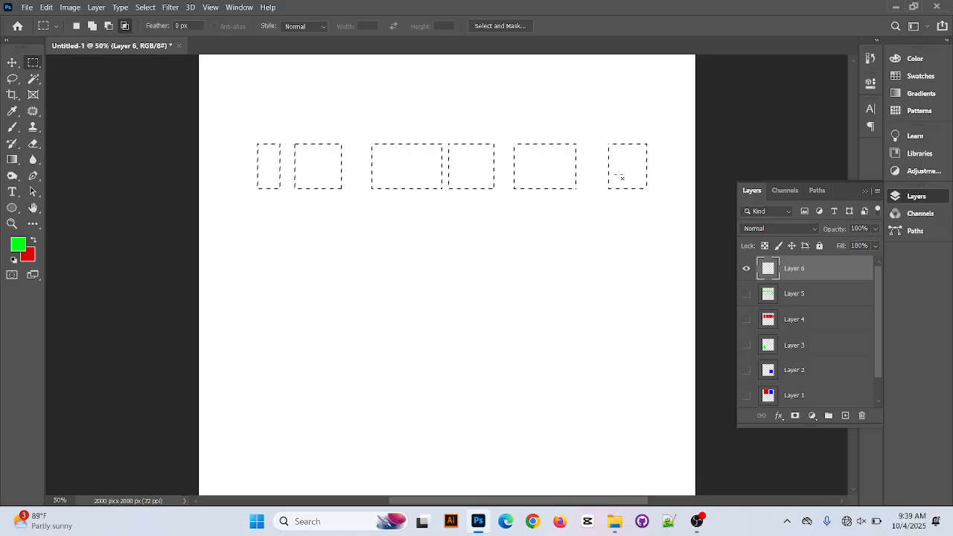
key(alt+BackSpace)
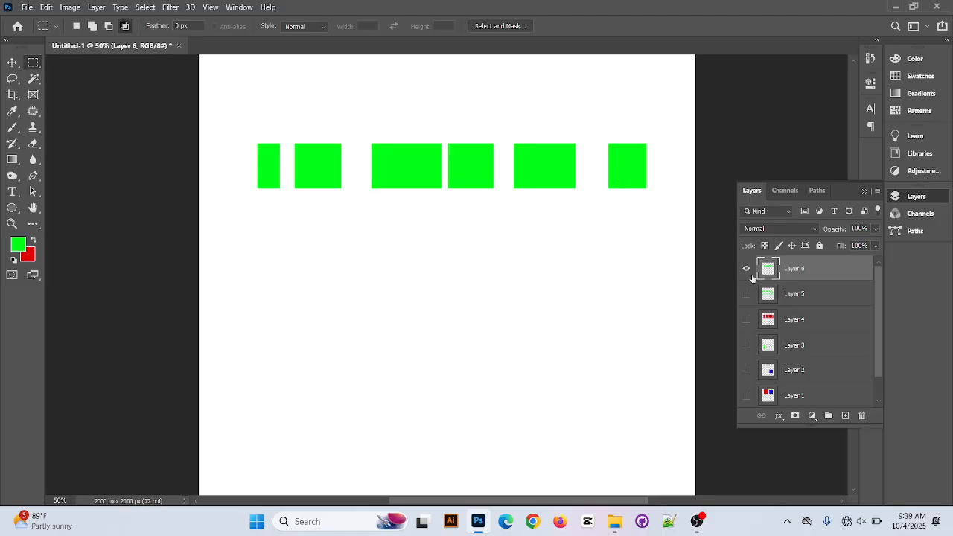
Hide Layer 6, add a new empty layer and look through the layer stack
click(746, 268)
click(845, 415)
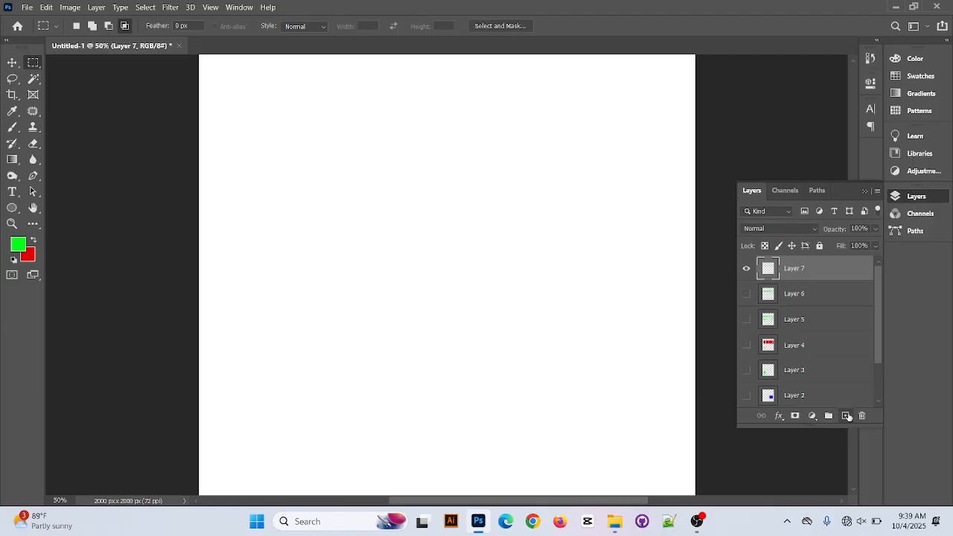
scroll(796, 296, down, 1)
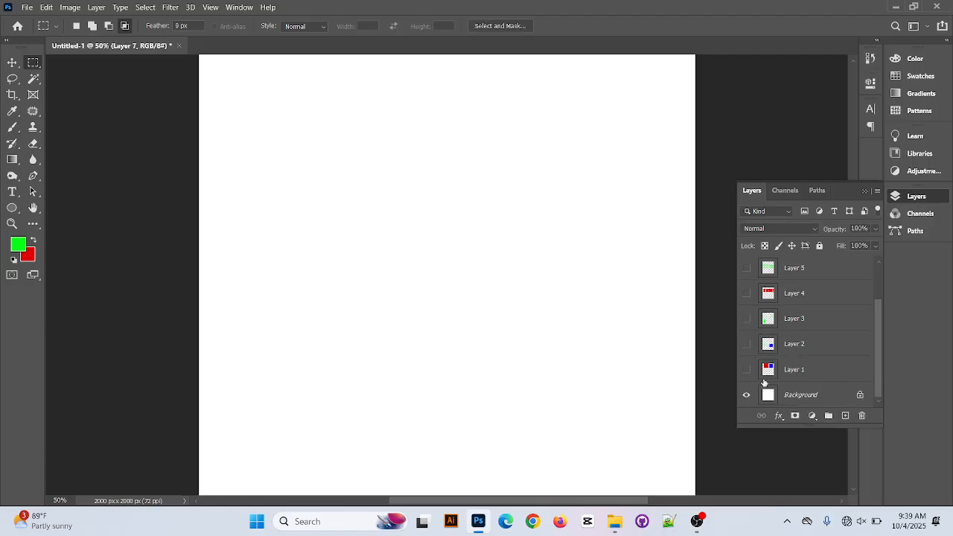
scroll(798, 293, up, 1)
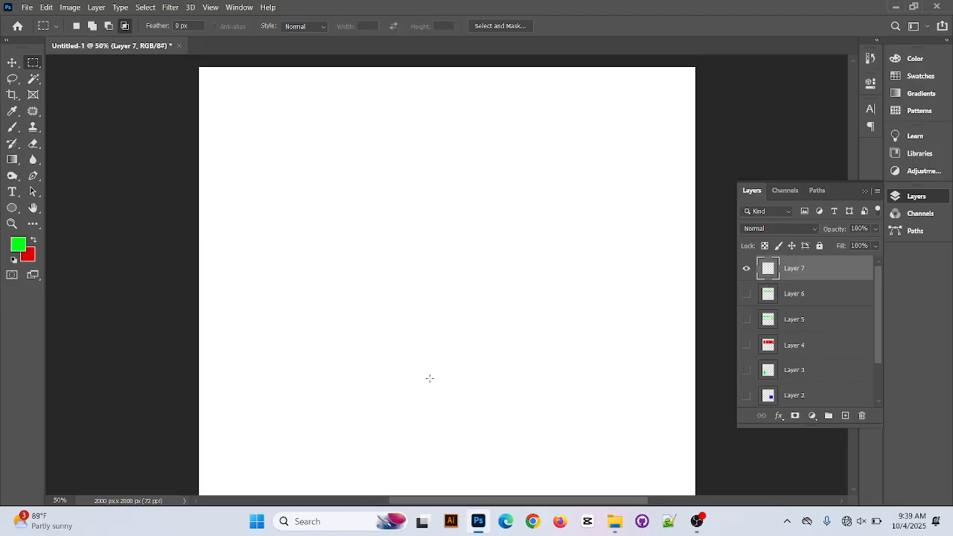
With the Elliptical Marquee in new-selection mode, draw a large upright oval, discard it and draw a circular selection in the canvas's upper left
right_click(33, 65)
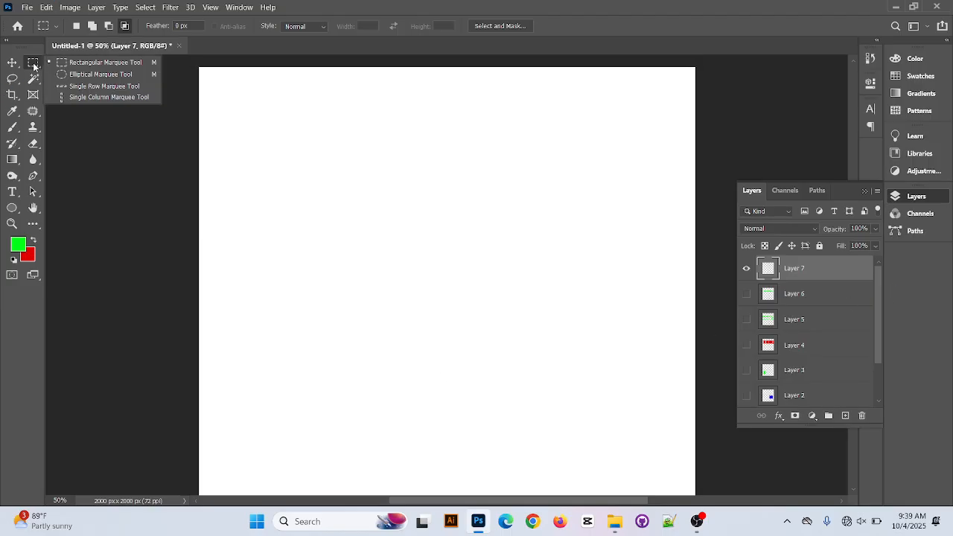
click(108, 75)
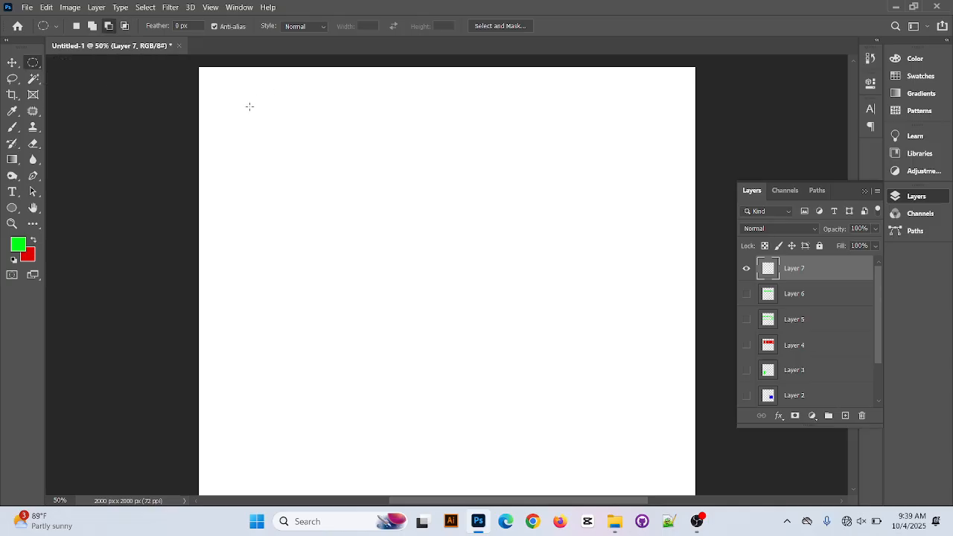
click(76, 25)
drag(329, 175, 532, 430)
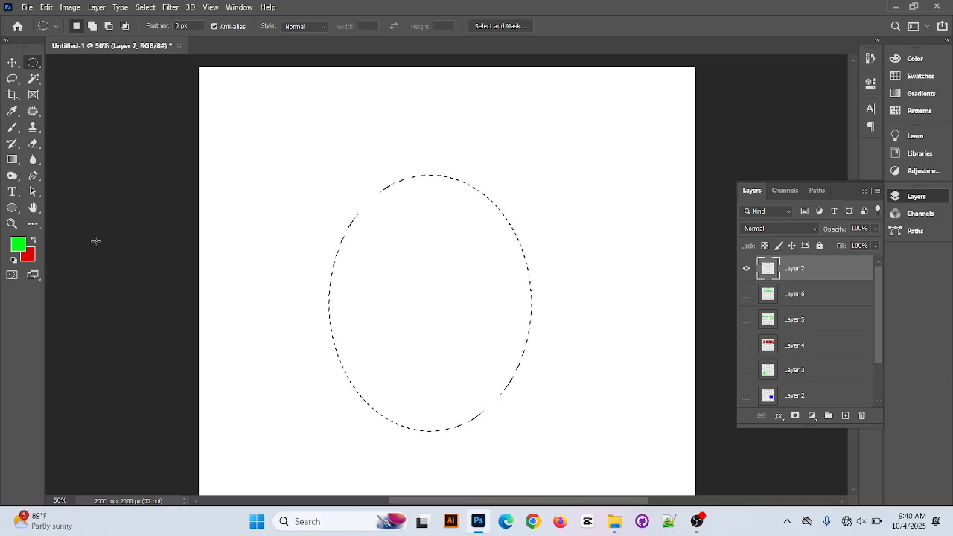
key(ctrl+d)
drag(280, 177, 418, 355)
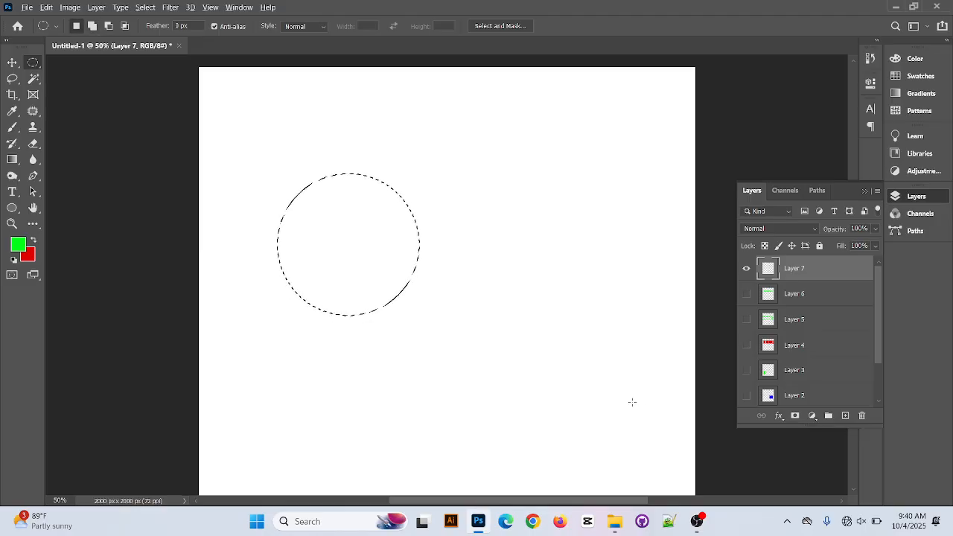
Fill the circular selection with foreground green, background red and foreground green again
key(alt+BackSpace)
key(ctrl+BackSpace)
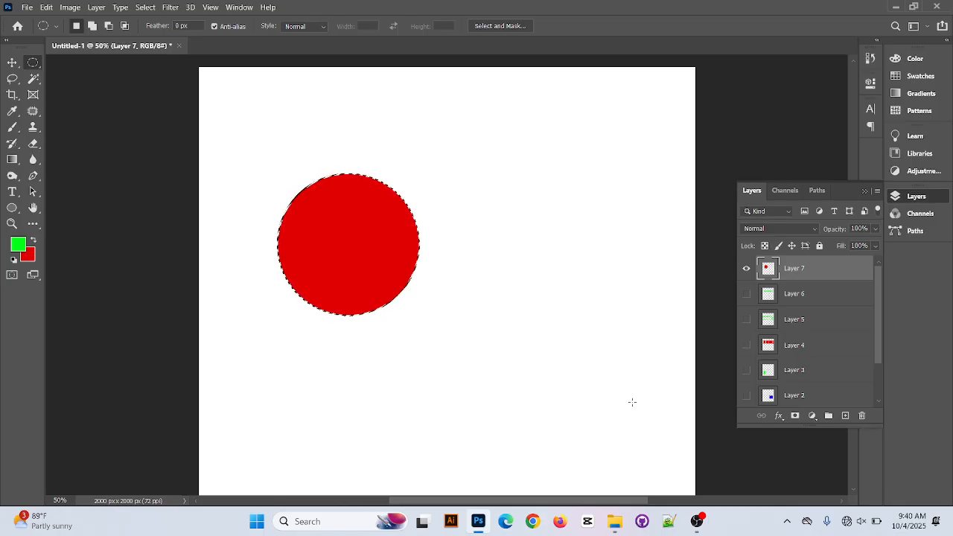
key(alt+BackSpace)
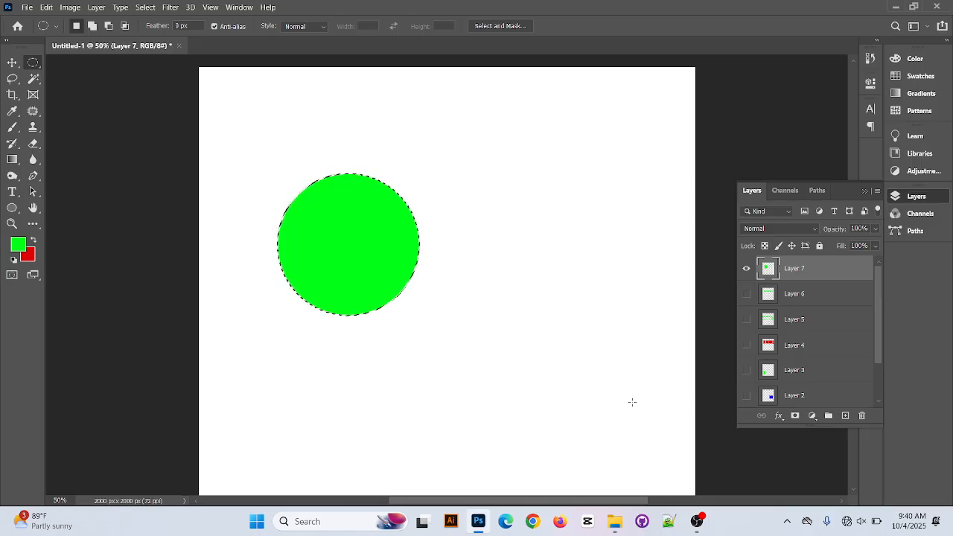
Deselect the circle, step back through the history to its red fill, refill it with foreground green and deselect
key(ctrl+d)
key(ctrl+z)
key(ctrl+z)
key(ctrl+shift+z)
key(Delete)
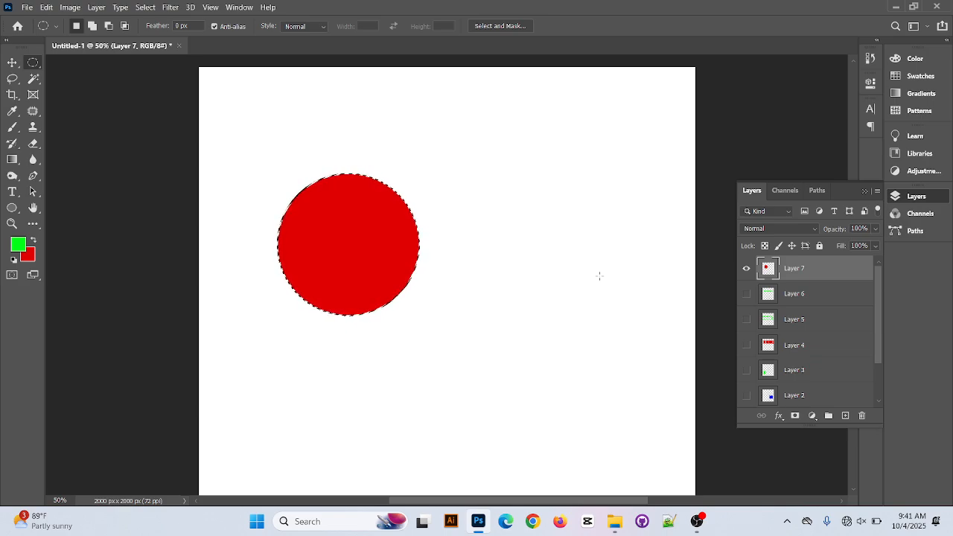
key(alt+BackSpace)
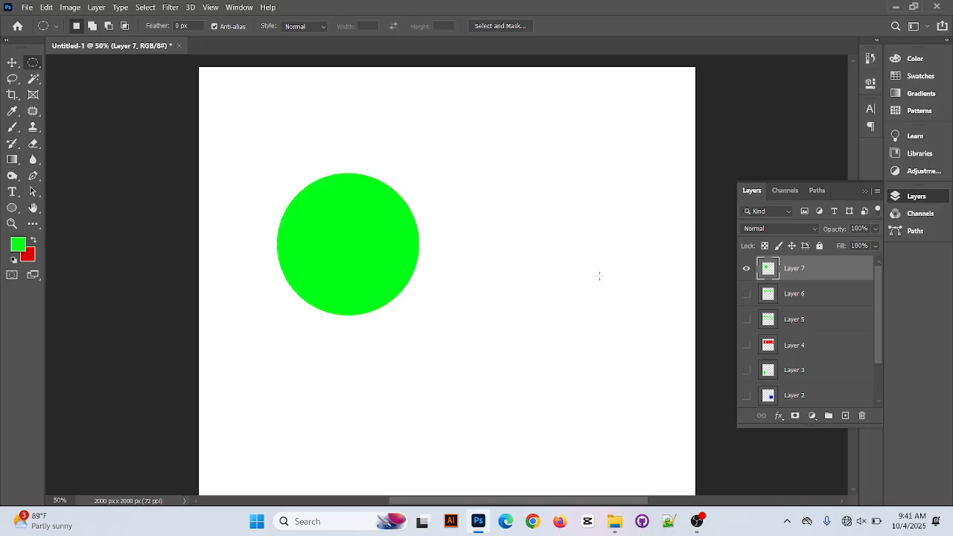
Clear the green circle from Layer 7 and deselect
key(alt+BackSpace)
key(Delete)
key(ctrl+d)
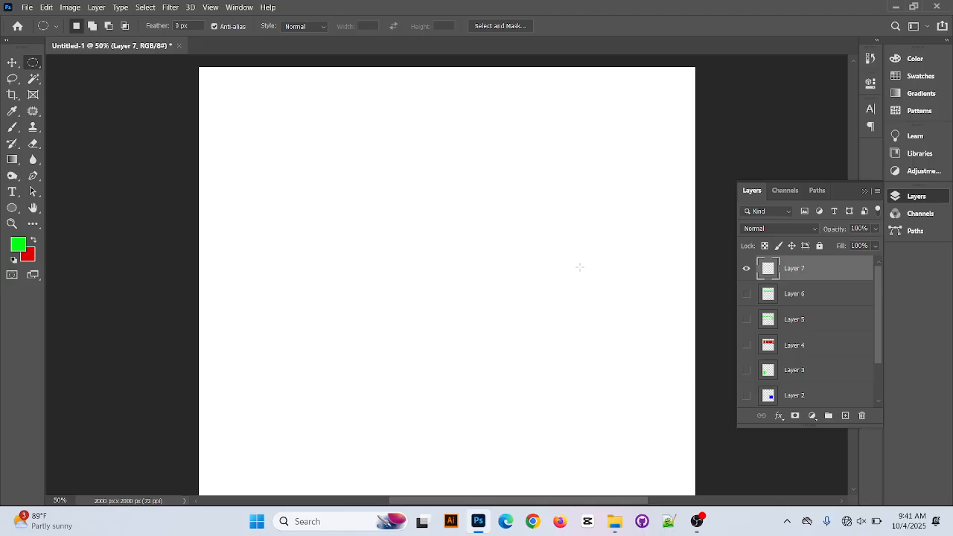
Form a crescent selection by subtracting an offset ellipse from a large elliptical selection, fill it with foreground green and deselect
drag(262, 127, 408, 320)
key(ctrl+d)
drag(282, 203, 485, 373)
click(109, 25)
drag(307, 160, 517, 372)
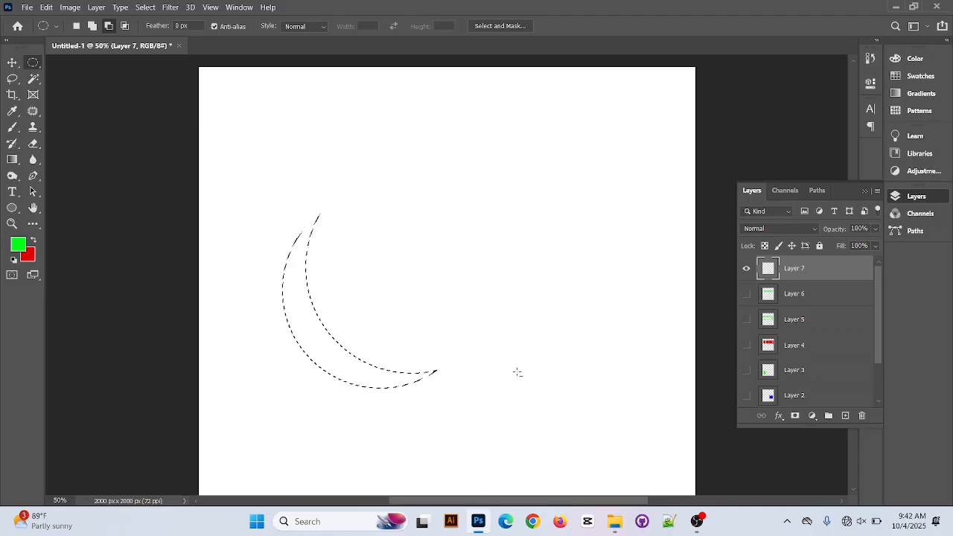
key(alt+BackSpace)
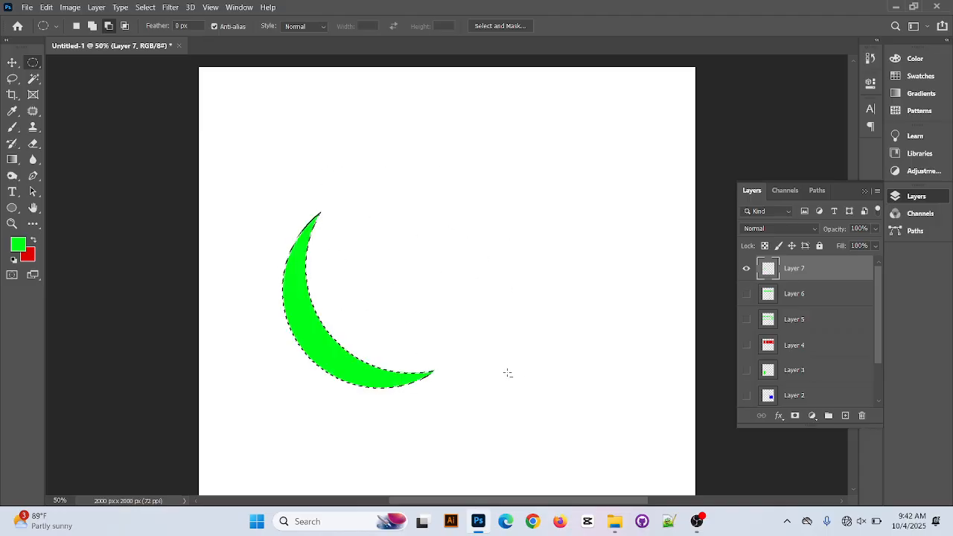
key(ctrl+d)
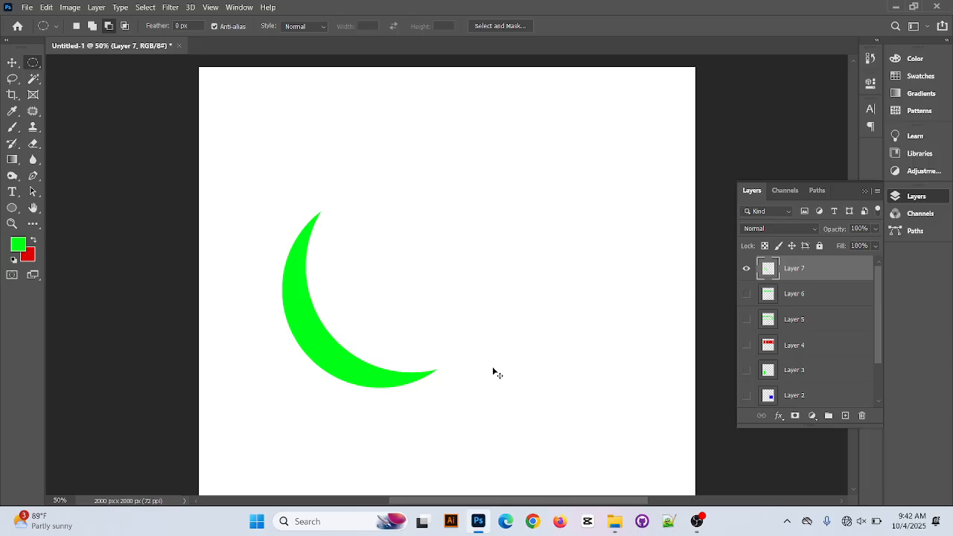
Delete Layer 7 with the green crescent and add a new empty layer
click(861, 415)
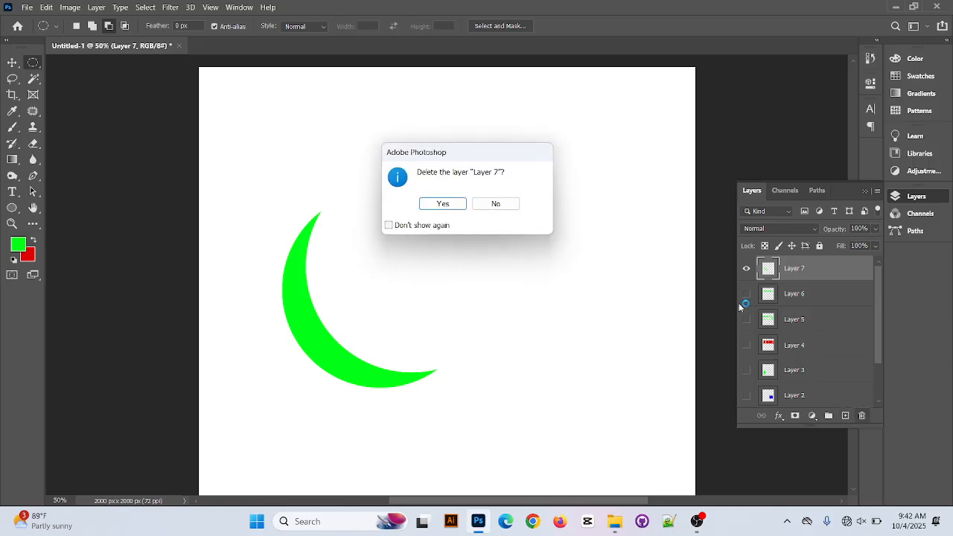
click(452, 205)
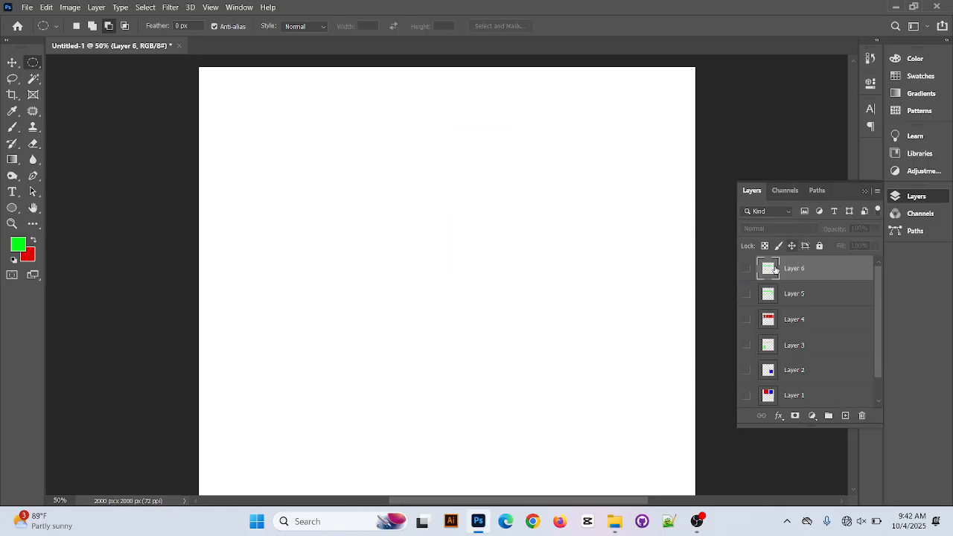
click(845, 416)
scroll(680, 240, up, 1)
scroll(489, 208, down, 1)
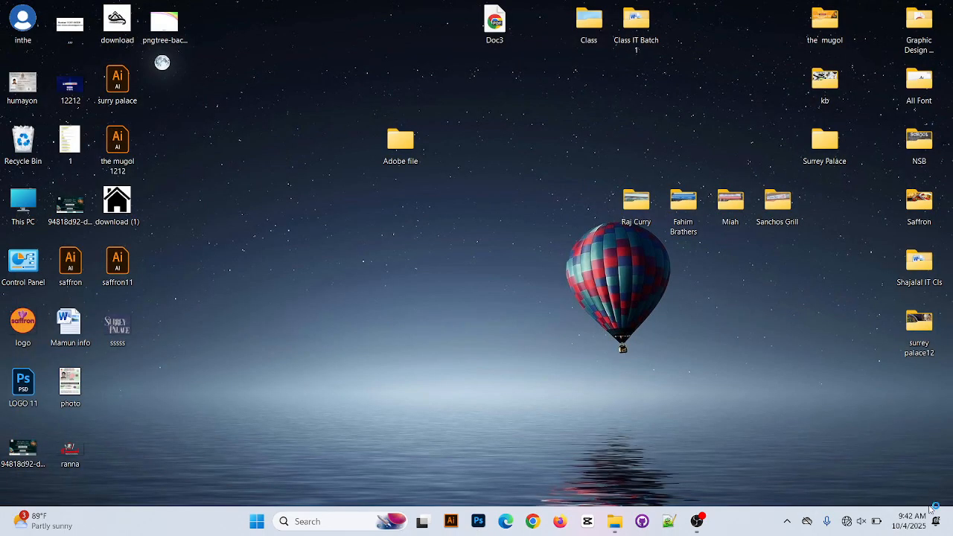
Relaunch Photoshop with the recovered document and add a new empty layer above Layer 6
click(478, 522)
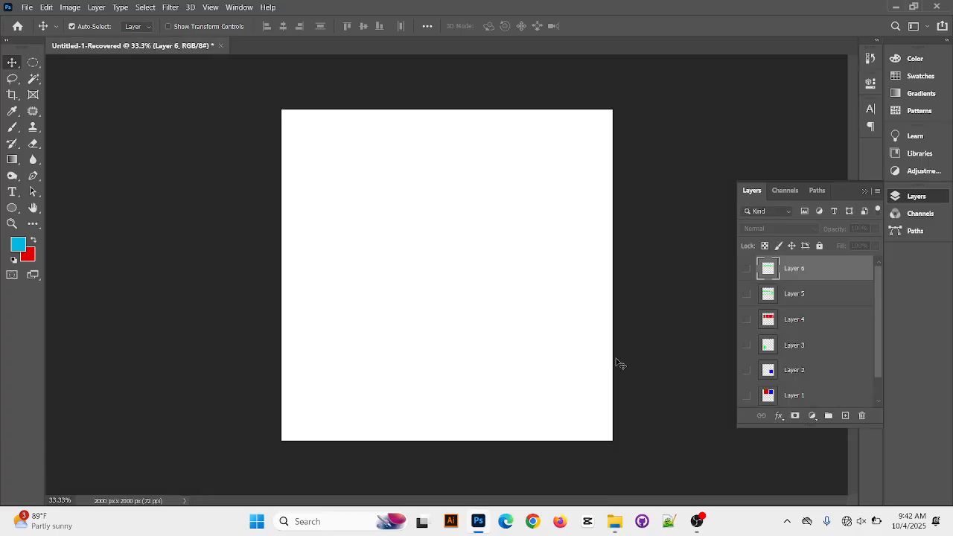
click(845, 416)
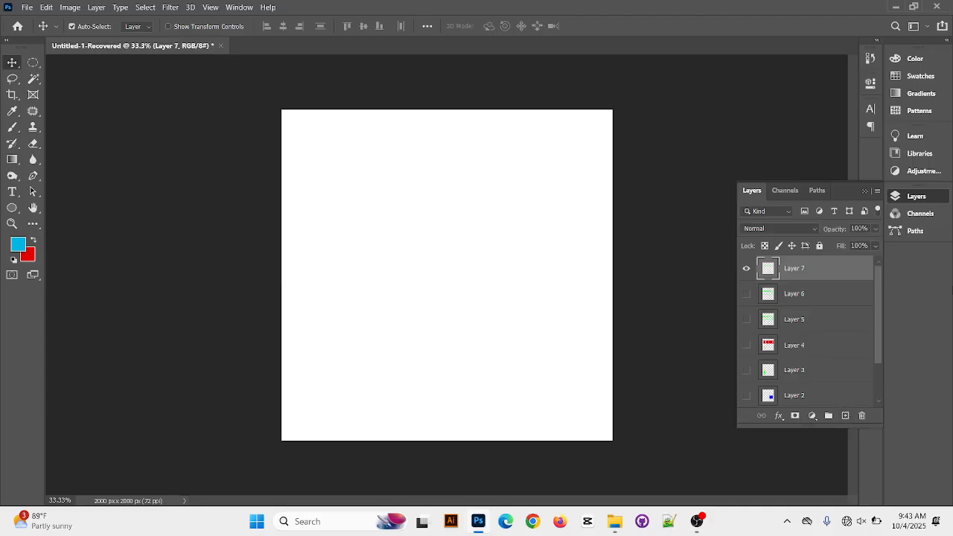
With the Elliptical Marquee in add mode, combine five overlapping ellipses into one large cloud-shaped selection
click(33, 63)
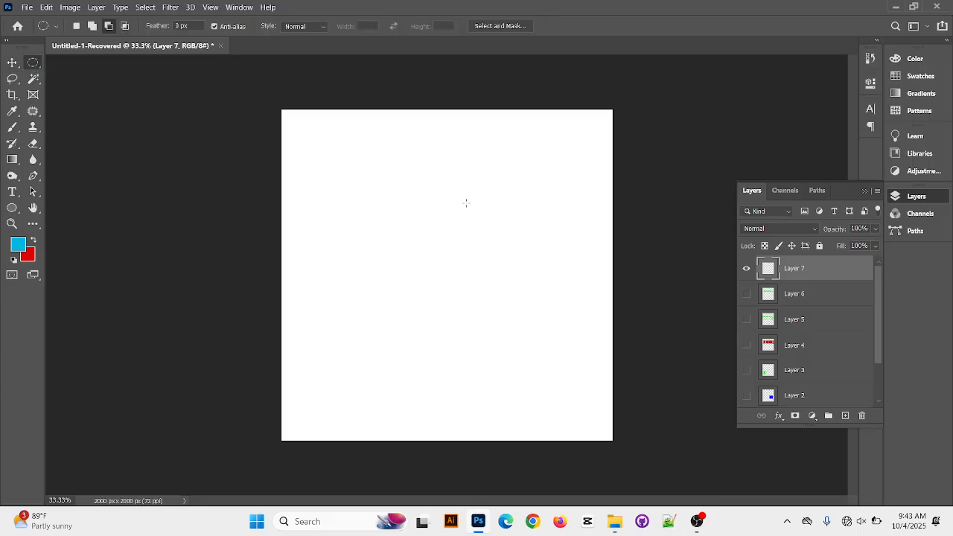
drag(300, 185, 448, 325)
click(93, 27)
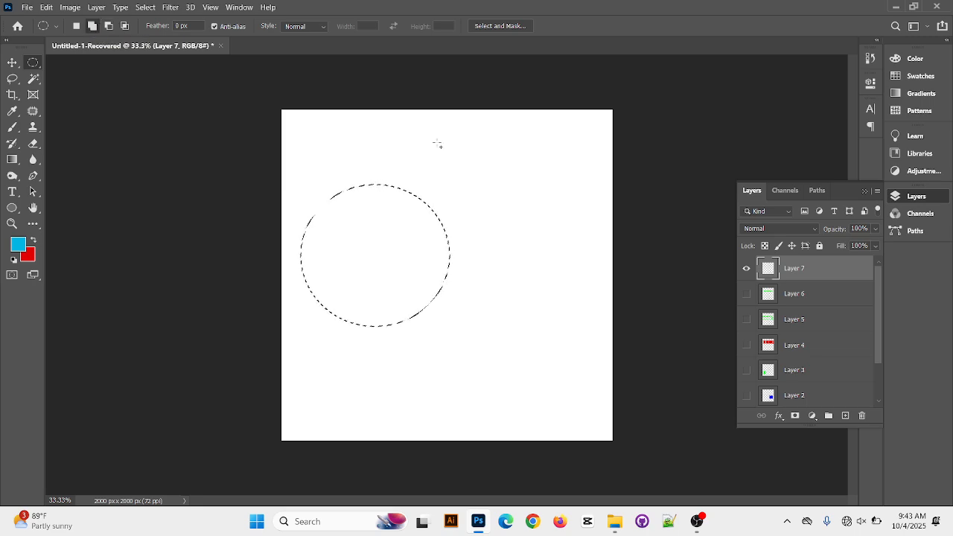
drag(432, 192, 541, 313)
drag(363, 130, 533, 268)
drag(367, 252, 560, 394)
drag(466, 161, 605, 363)
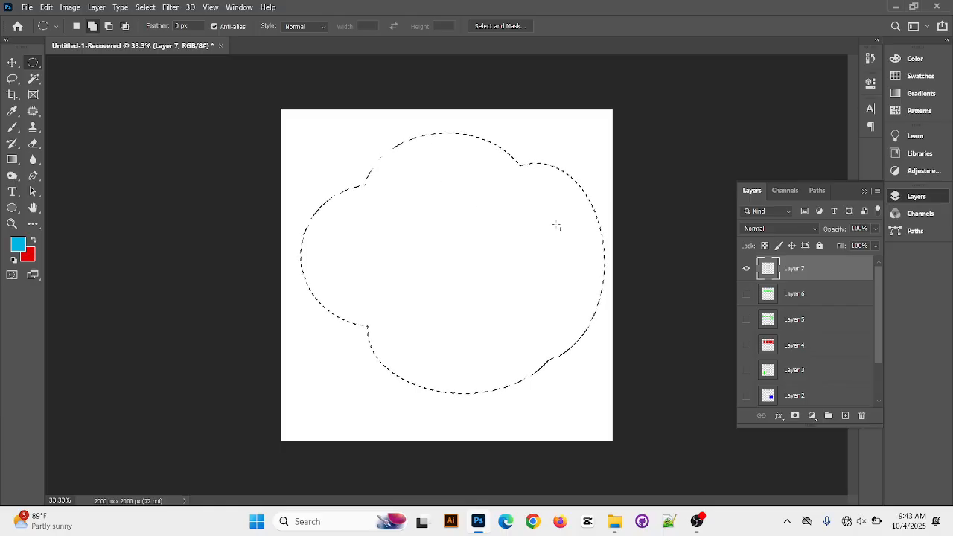
Subtract three large ellipses from the cloud-shaped selection, leaving a narrow piece at its left end
key(alt)
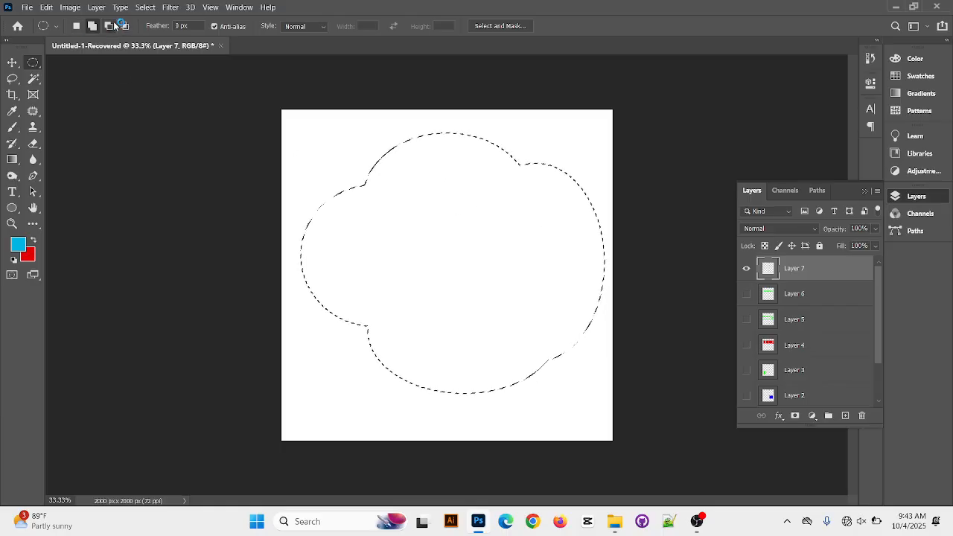
drag(435, 317, 608, 398)
drag(324, 110, 604, 255)
drag(539, 177, 619, 326)
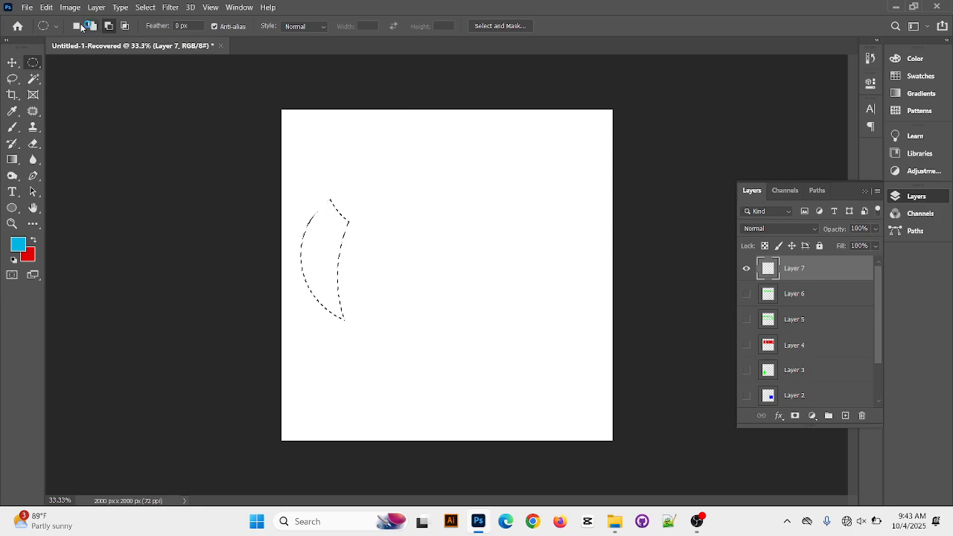
Switch to intersect mode and try intersecting the remaining selection with further ellipses
click(125, 25)
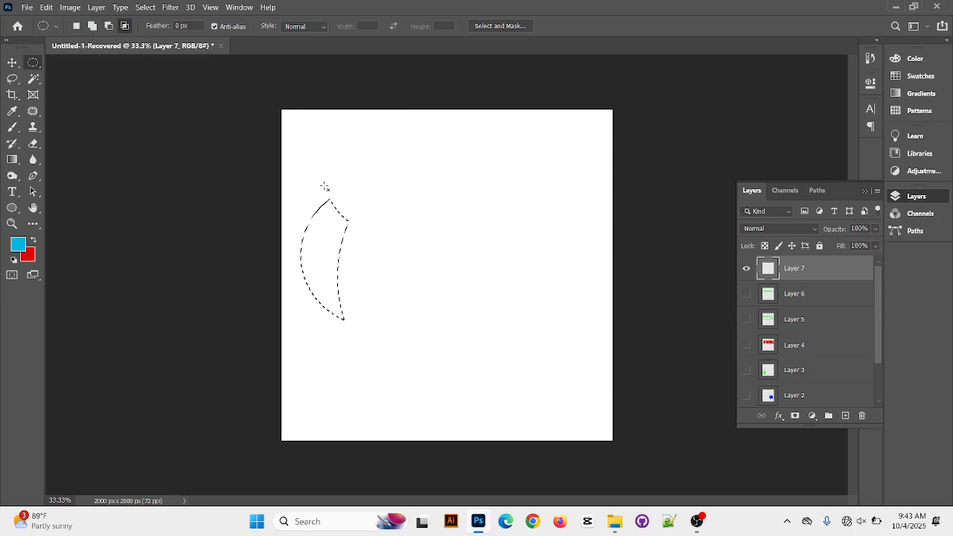
drag(335, 335, 337, 336)
drag(331, 222, 516, 372)
drag(418, 319, 418, 318)
Select two large separate ovals and a small circle above them in add mode, and discard the selection
drag(348, 170, 448, 289)
key(shift)
drag(477, 162, 563, 286)
drag(416, 122, 445, 158)
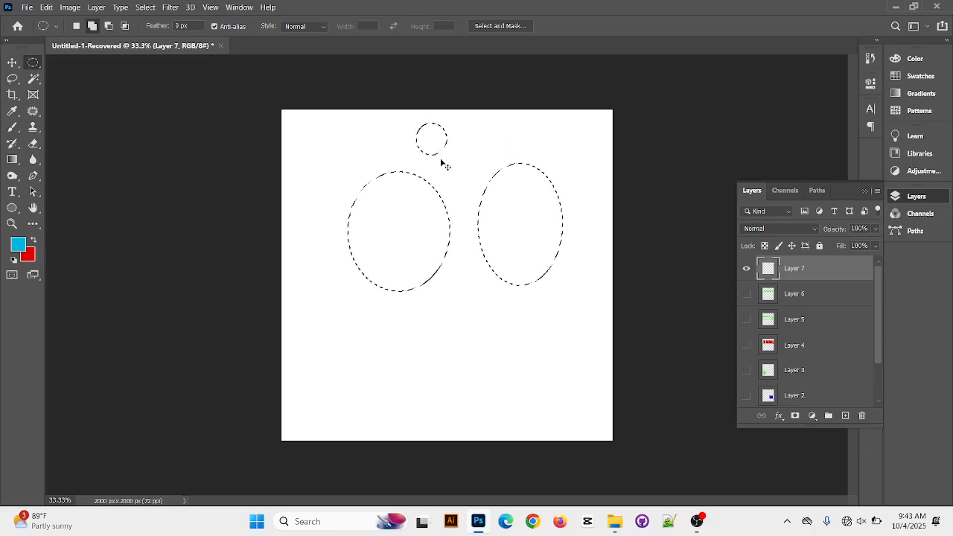
key(ctrl+s)
click(679, 45)
key(ctrl+d)
Select three separate ellipses side by side across the middle of the canvas in add mode
drag(291, 198, 392, 300)
drag(400, 199, 499, 297)
drag(521, 199, 593, 287)
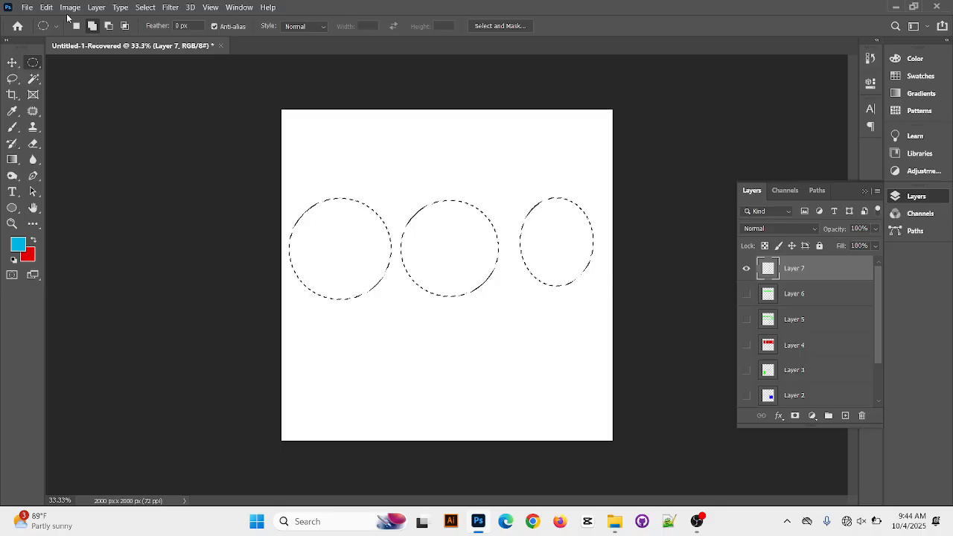
On a new layer, intersect the three ellipses with a wide flat ellipse, fill the result with background red and deselect
click(845, 415)
click(124, 25)
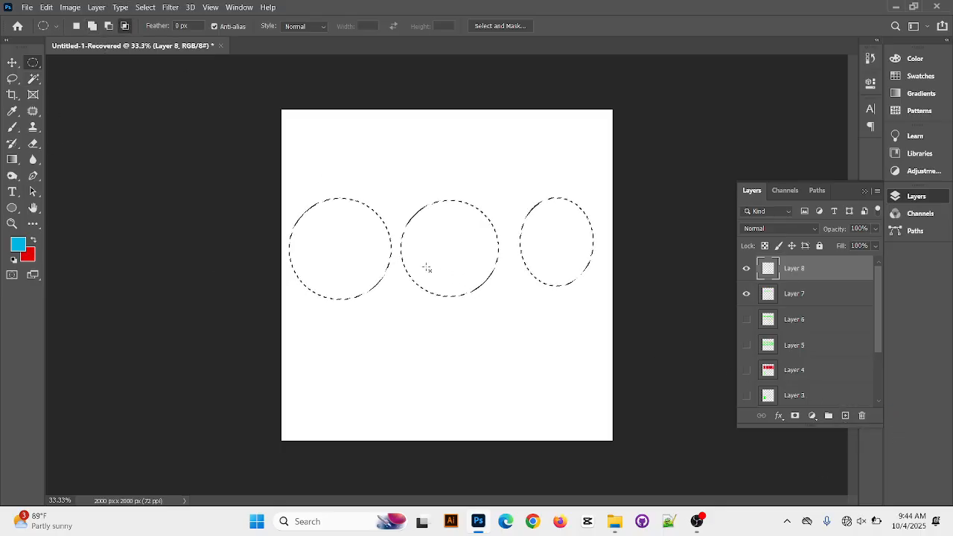
drag(285, 231, 630, 277)
key(ctrl+BackSpace)
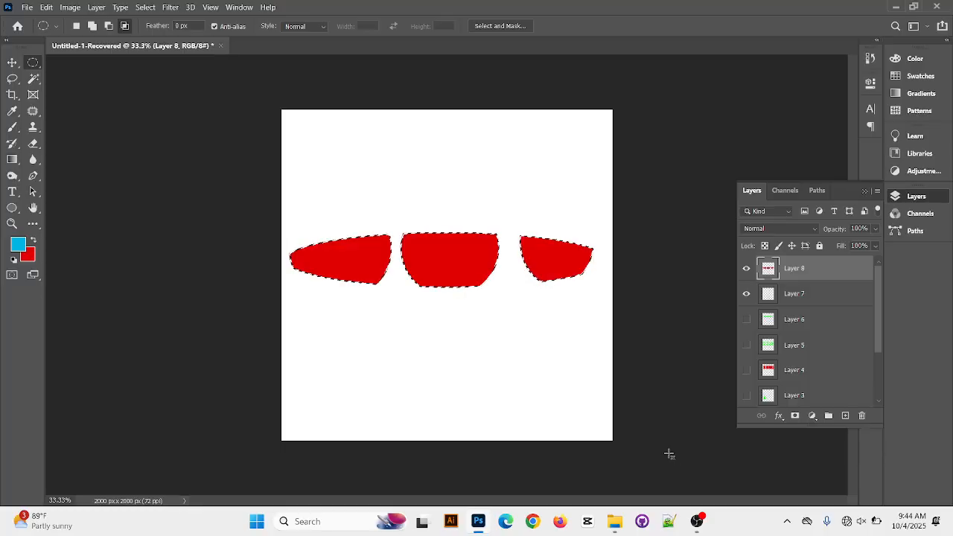
key(ctrl+d)
Hide Layer 7 and Layer 8, and add a new empty layer with the Rectangular Marquee active
click(746, 294)
click(745, 268)
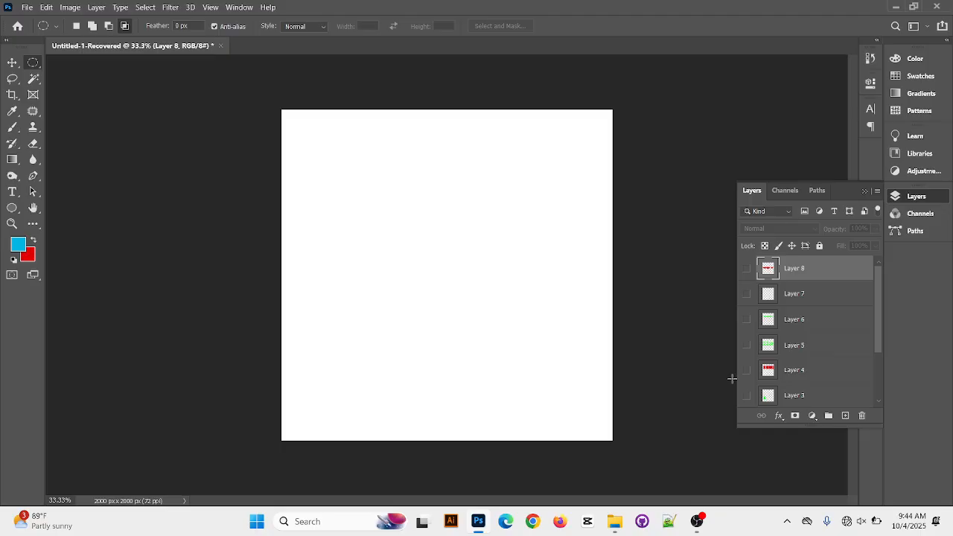
right_click(31, 67)
click(82, 60)
click(845, 416)
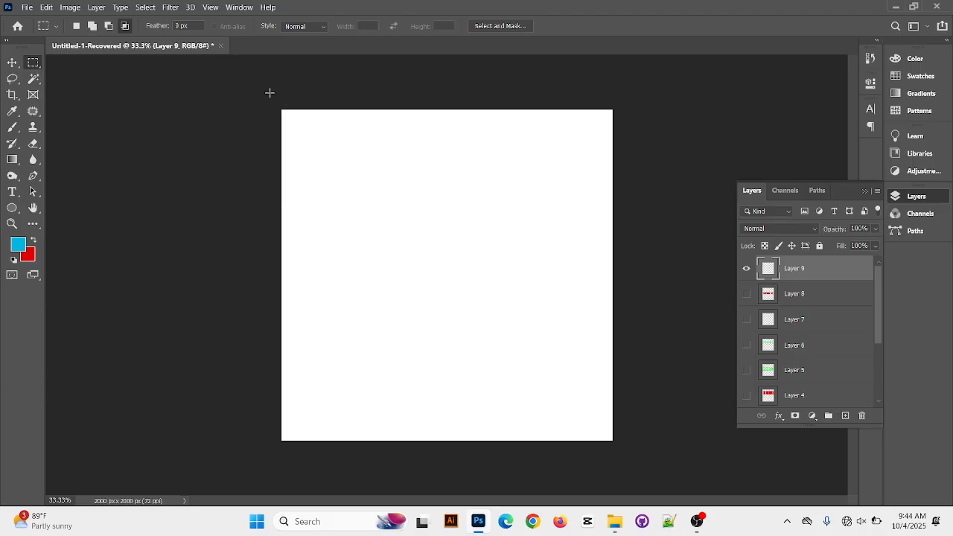
Select a wide rectangle over the canvas's upper half and set the foreground color to dark green #1a7c07
drag(276, 111, 595, 275)
click(19, 244)
mouse_move(488, 205)
mouse_down()
mouse_move(491, 195)
mouse_move(496, 247)
mouse_move(492, 129)
mouse_move(493, 214)
mouse_up()
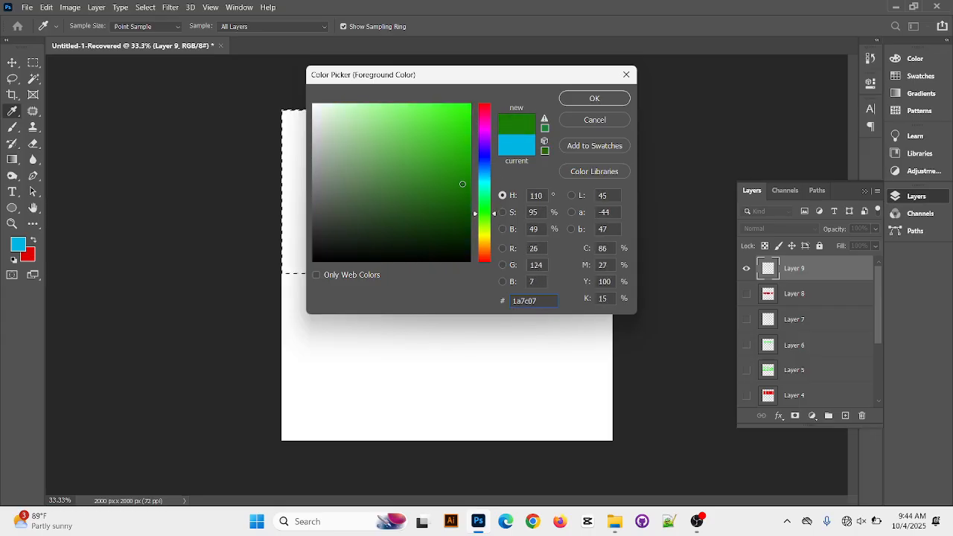
click(596, 100)
key(m)
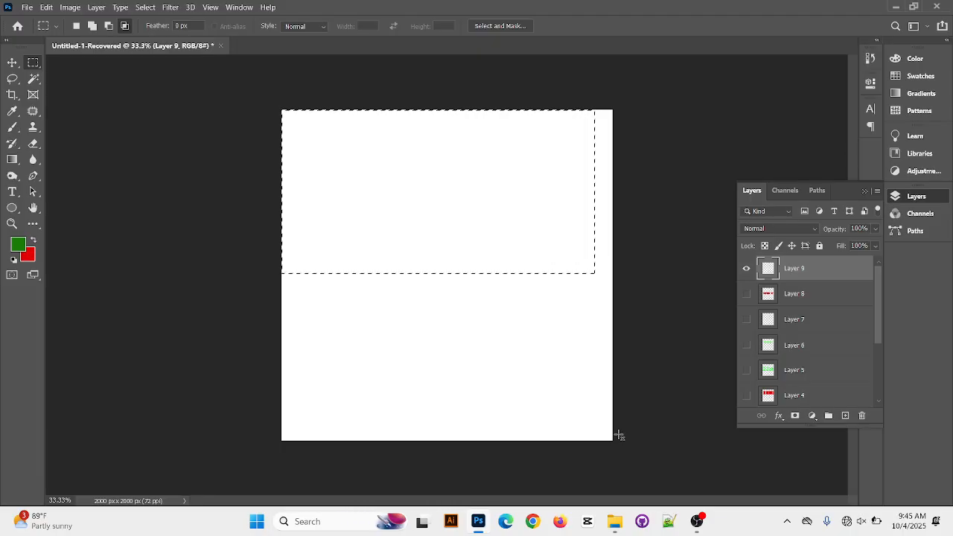
Fill the rectangular selection with foreground green and move the green rectangle to the centre of the canvas
key(alt+BackSpace)
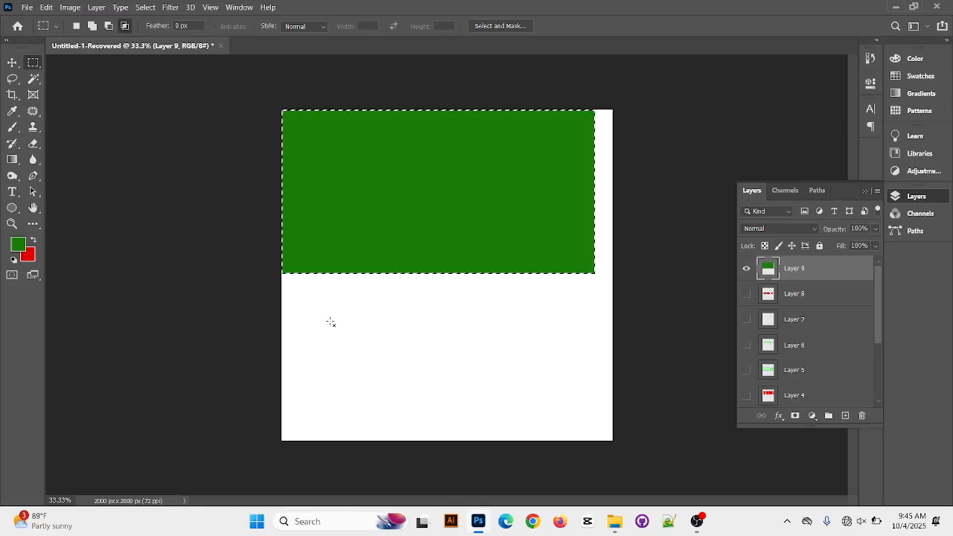
click(12, 61)
drag(392, 168, 400, 247)
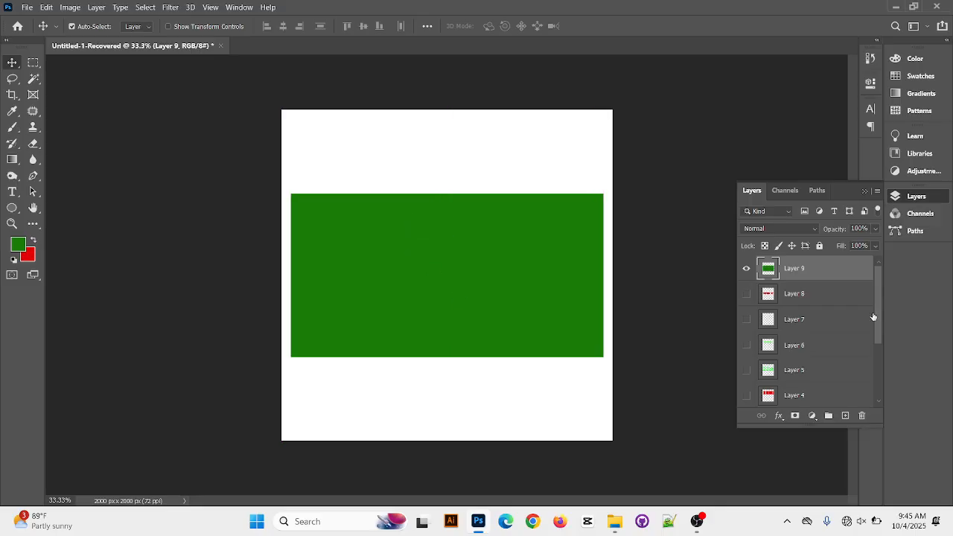
On a new layer, create a large elliptical selection filled with background red and move it near the green rectangle's centre
click(845, 415)
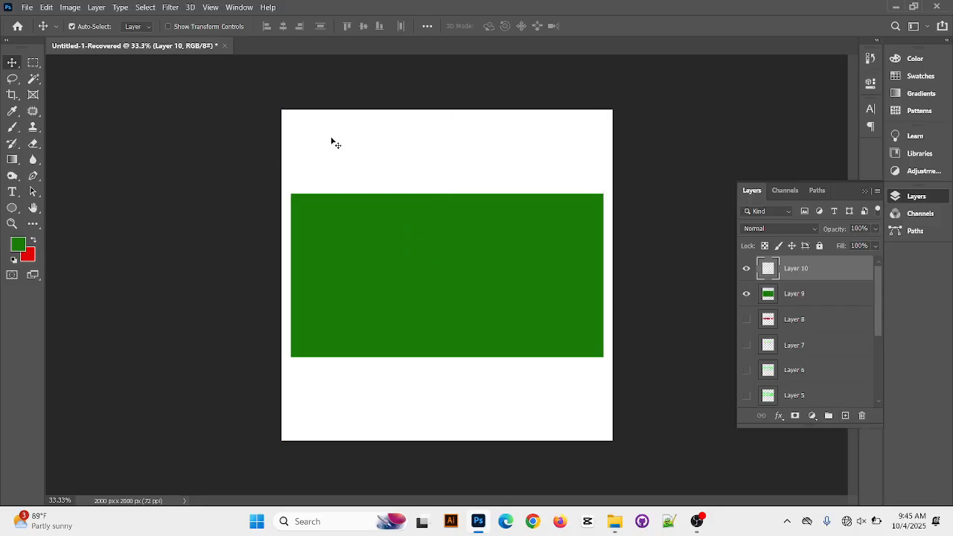
click(32, 64)
click(86, 75)
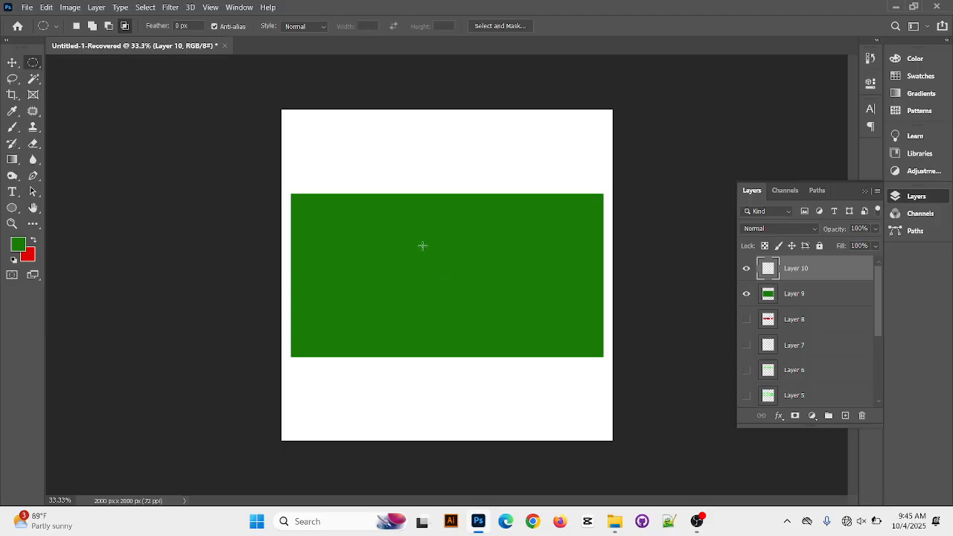
drag(390, 232, 515, 348)
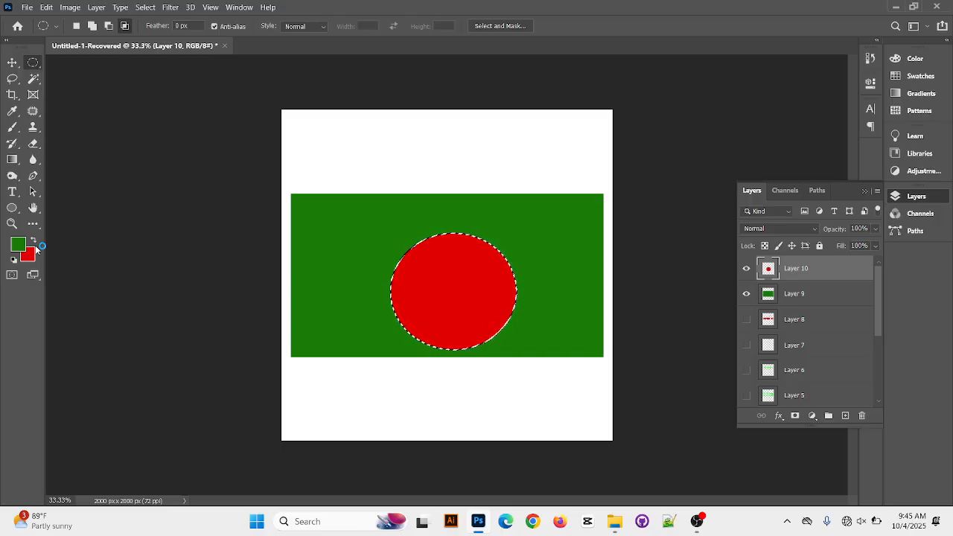
click(12, 62)
drag(461, 303, 444, 287)
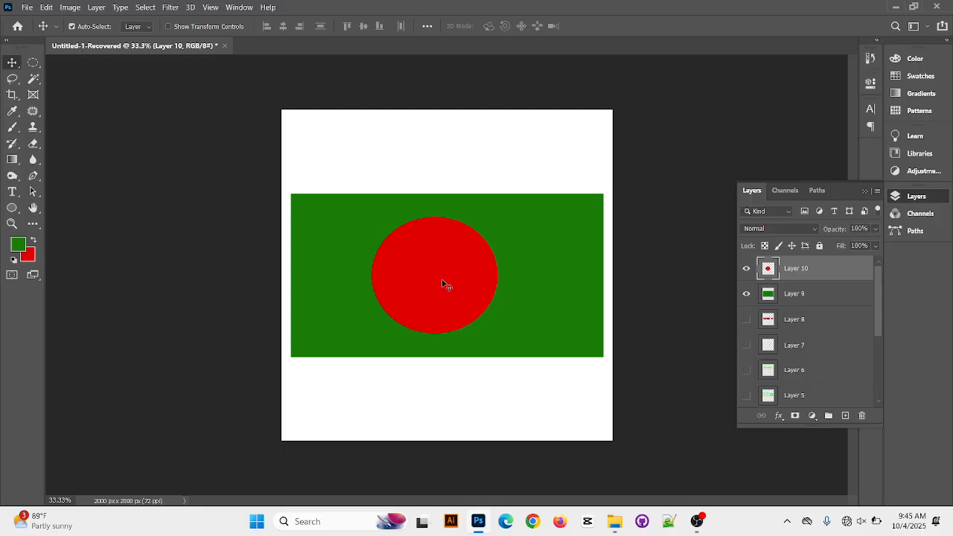
Browse the available Wi-Fi networks and close the list
click(861, 522)
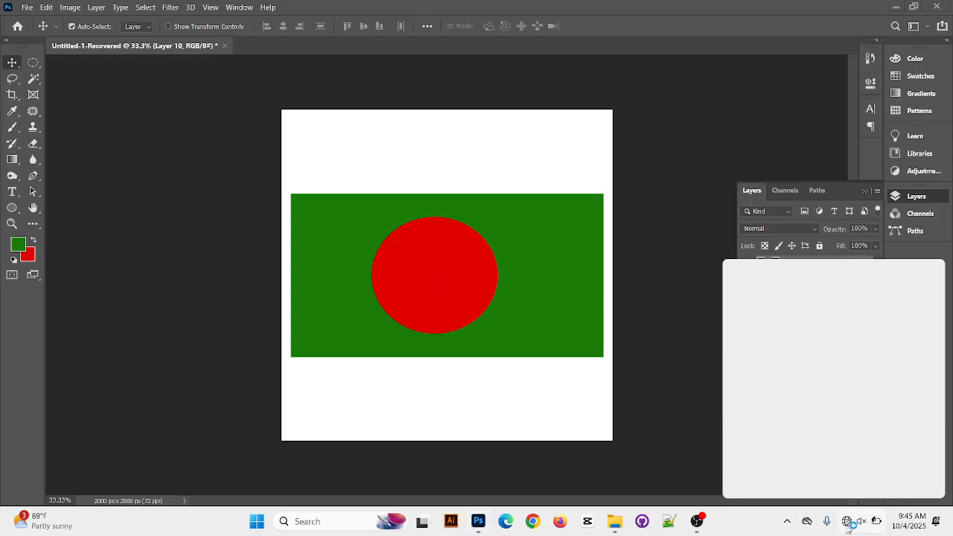
click(787, 281)
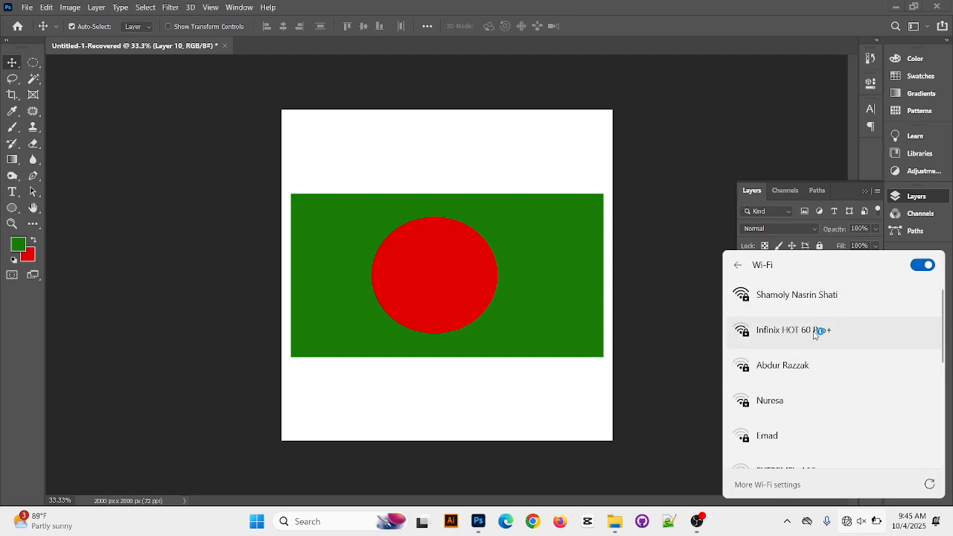
scroll(788, 374, down, 1)
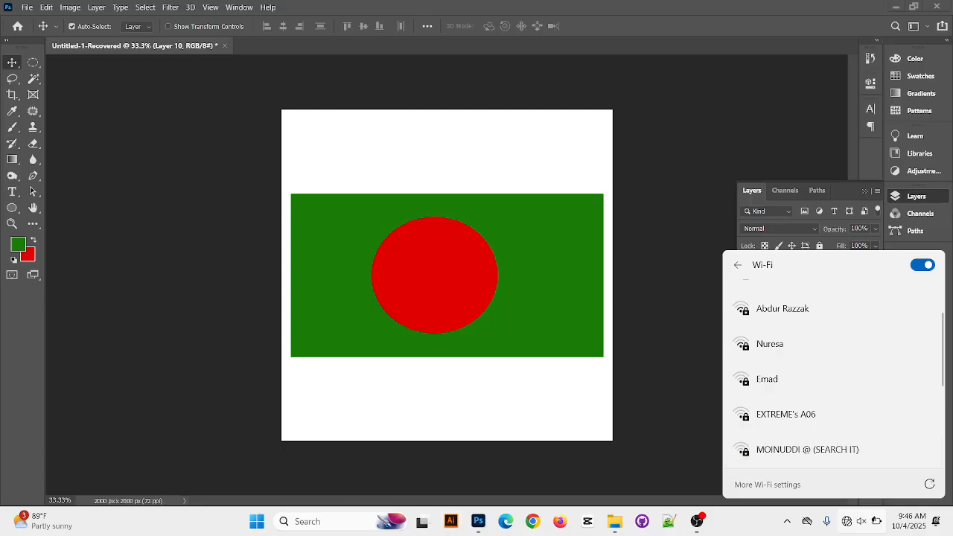
click(644, 234)
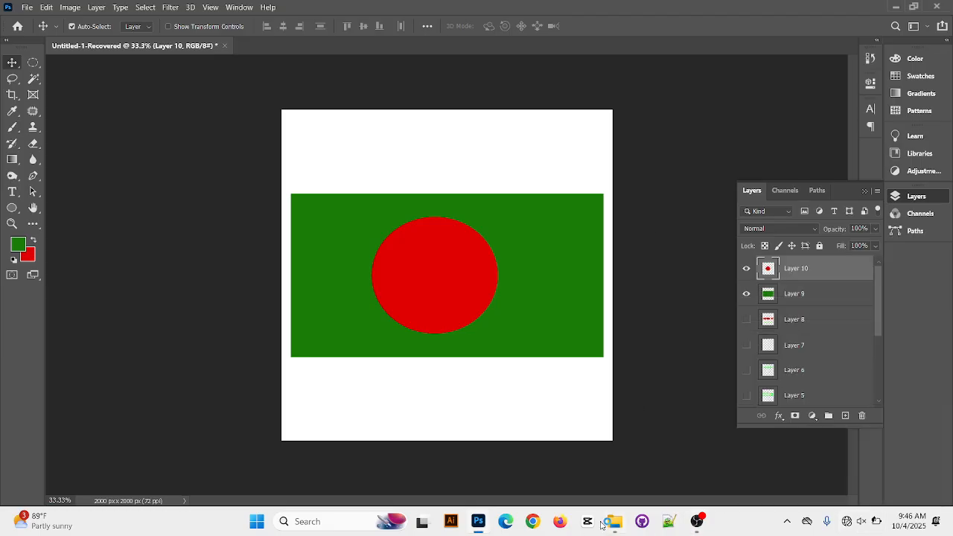
Open Google Chrome with the second user profile
click(532, 520)
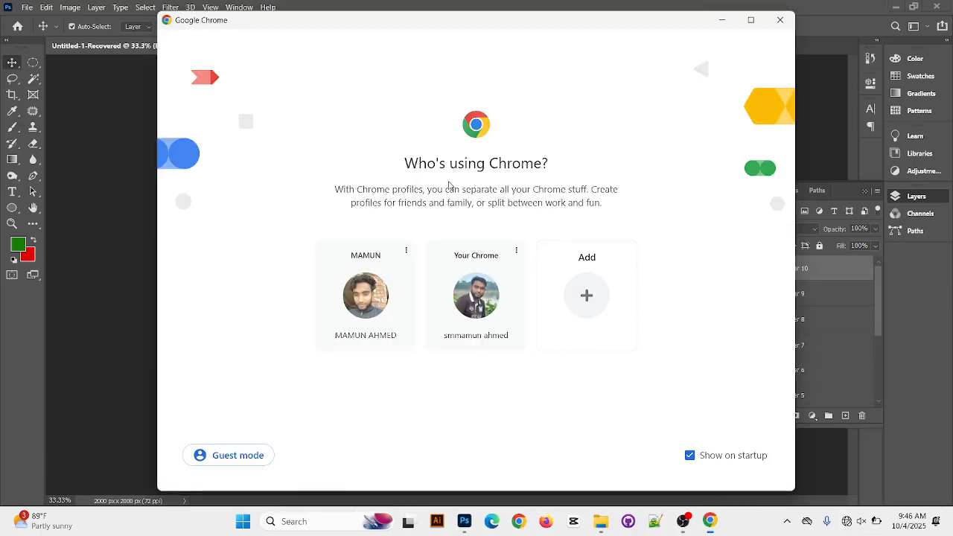
click(451, 303)
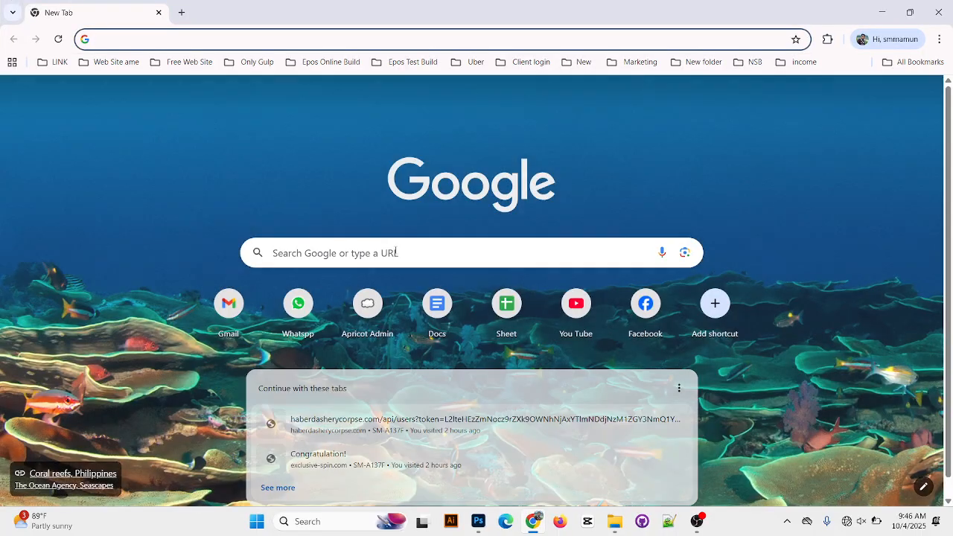
Search Google for "flag"
click(356, 253)
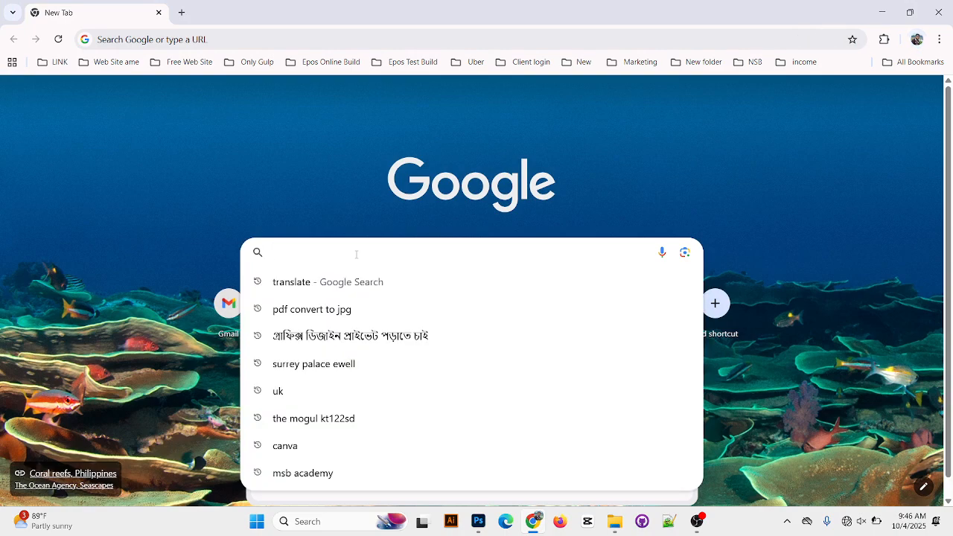
text(flag)
key(Return)
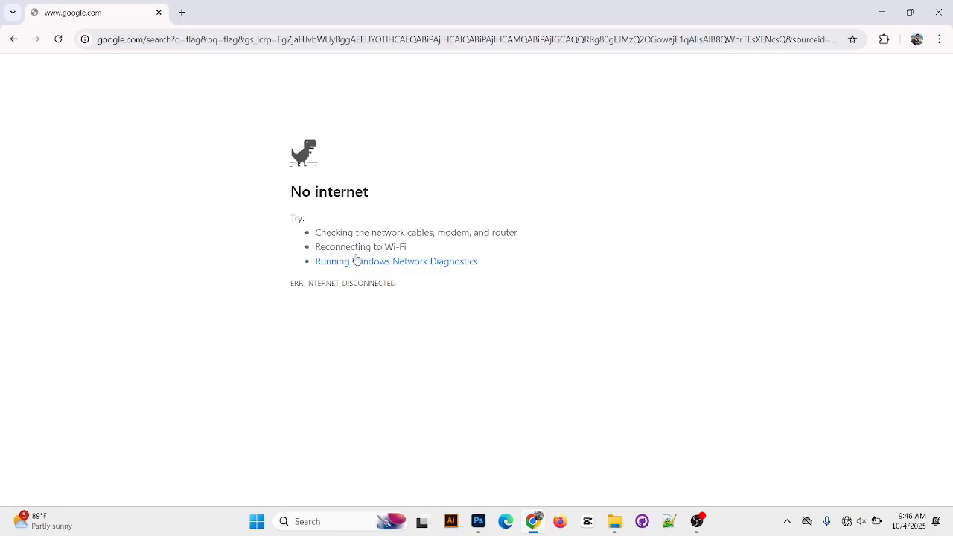
Connect the computer to the SM Wi-Fi network and close the network list
click(861, 518)
click(779, 286)
click(790, 299)
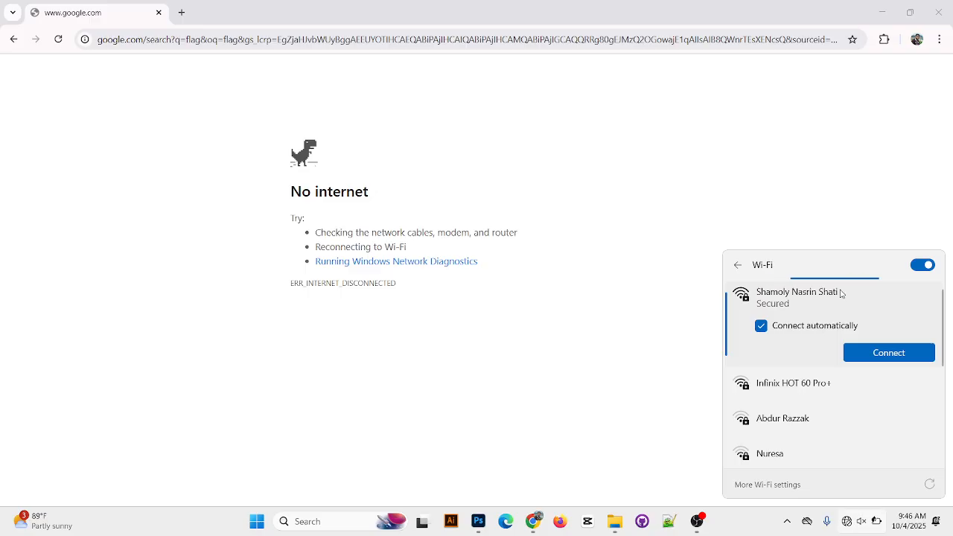
click(797, 298)
click(885, 352)
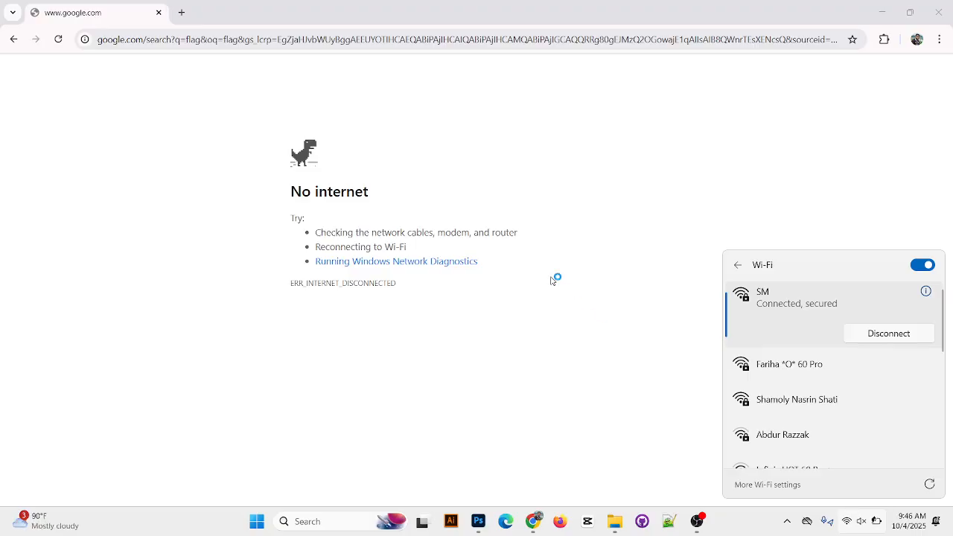
click(639, 200)
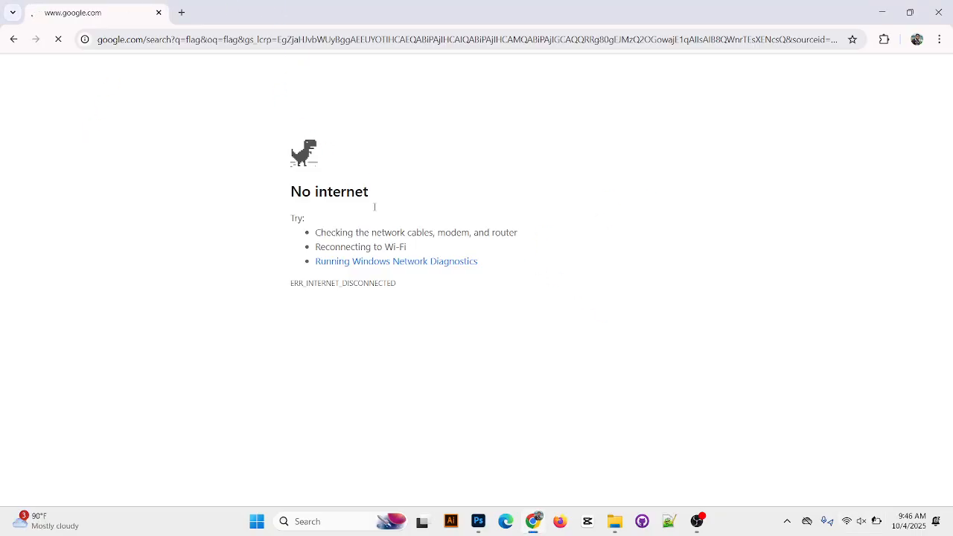
Open a spare browser tab, return to the flag search and show its image results
click(181, 13)
click(111, 11)
click(216, 121)
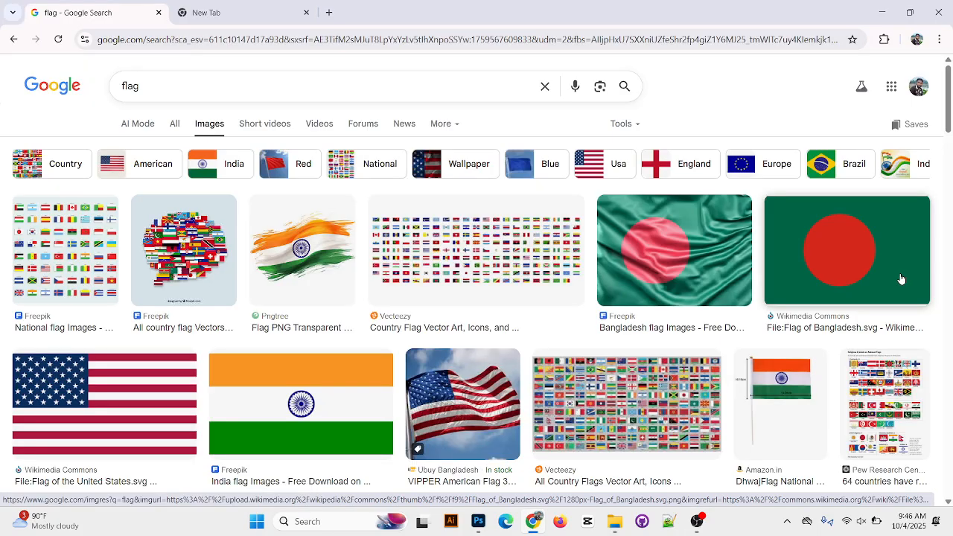
Open the Britannica Flag of Greece image and save it to the Desktop as Flag-Greece
scroll(909, 375, down, 2)
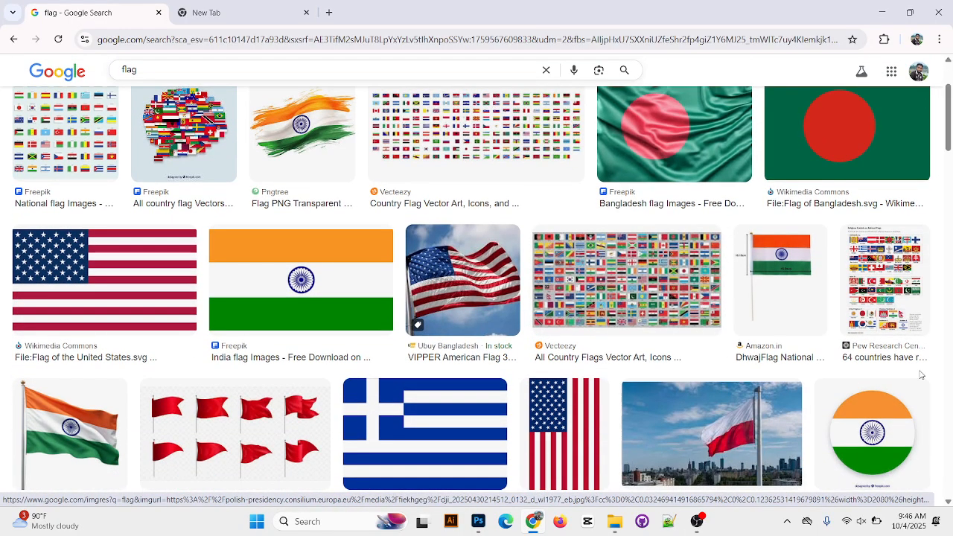
scroll(909, 374, down, 2)
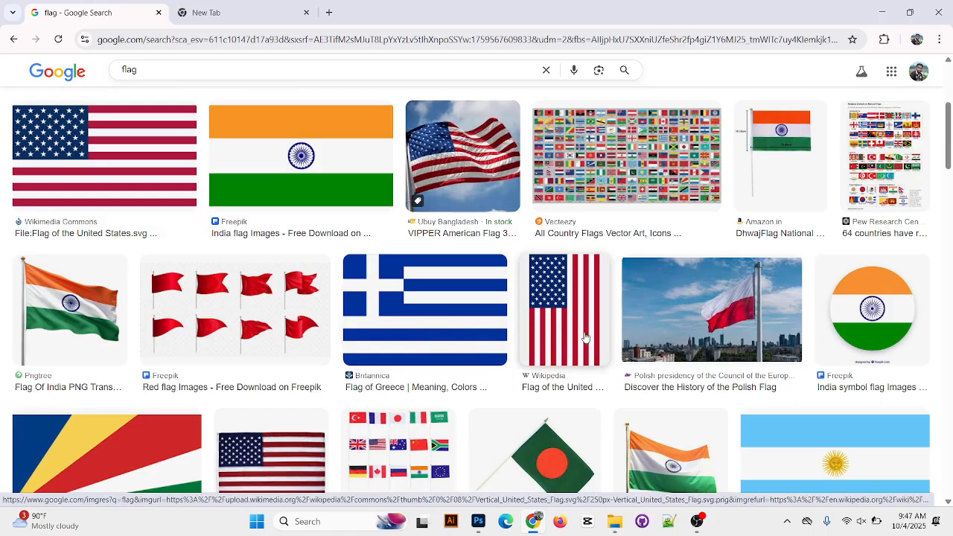
click(440, 316)
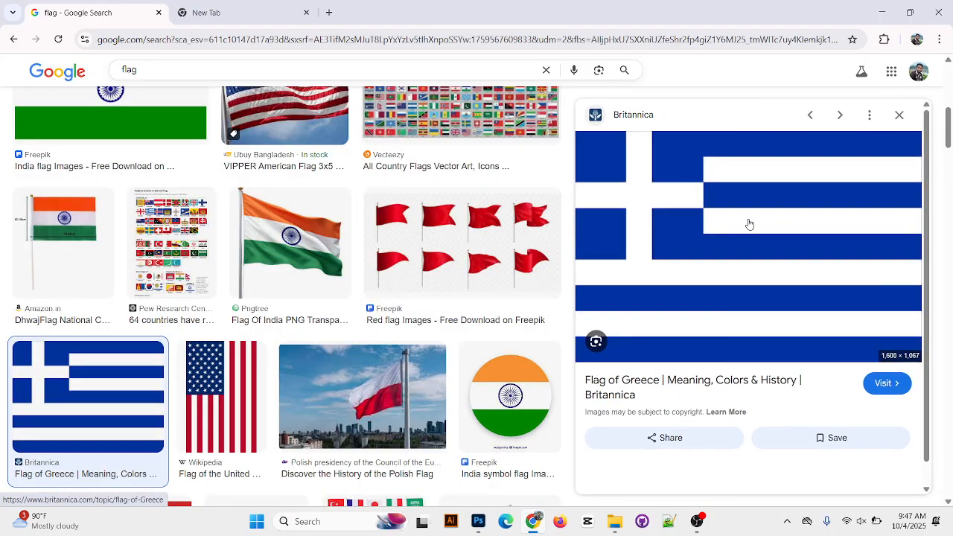
right_click(730, 221)
click(808, 389)
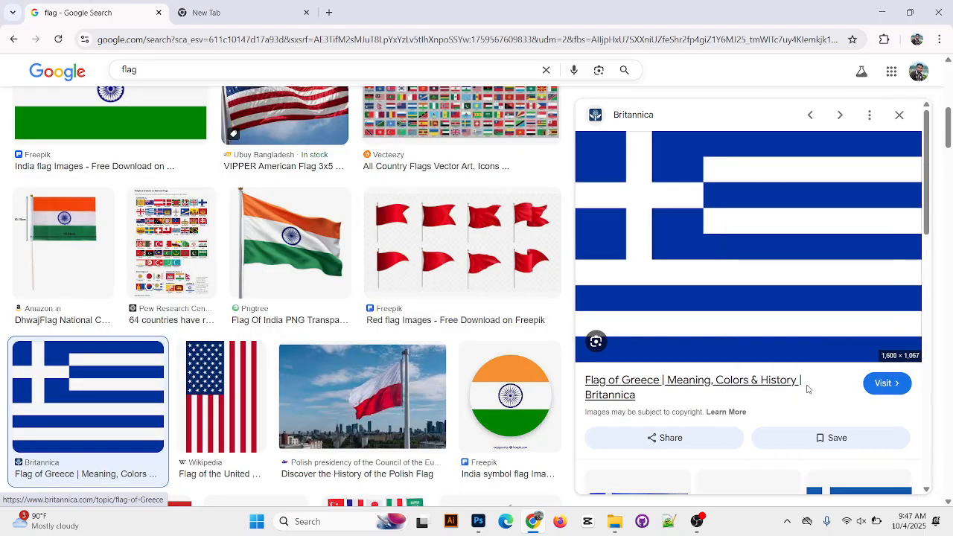
click(52, 120)
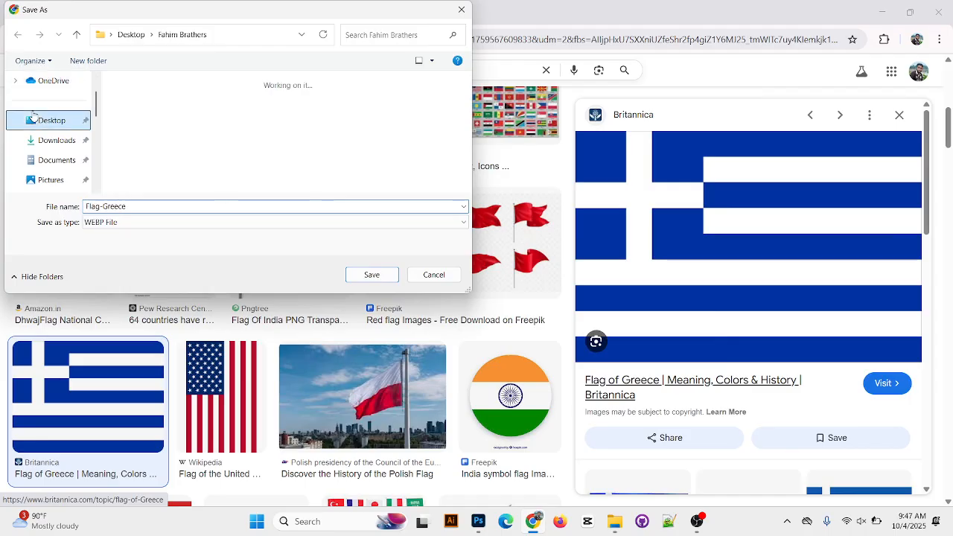
click(371, 274)
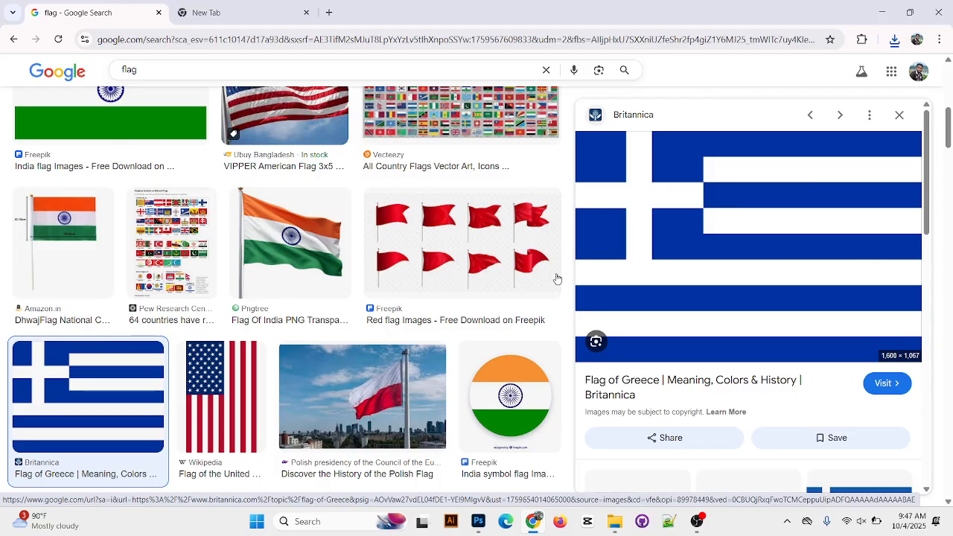
Browse further flag images, preview the flags of Argentina, Brazil and France, and return to the Greek flag preview
scroll(377, 361, down, 2)
scroll(334, 350, down, 4)
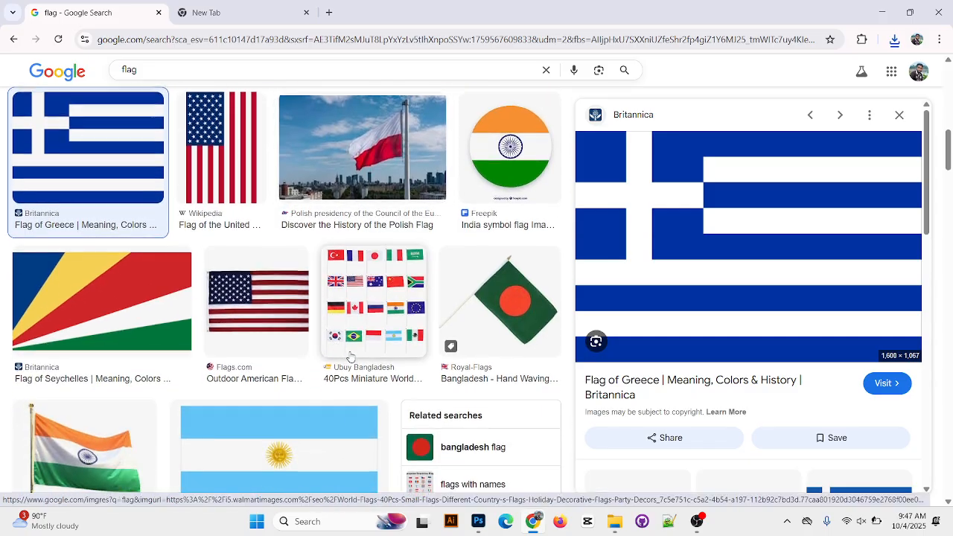
click(330, 297)
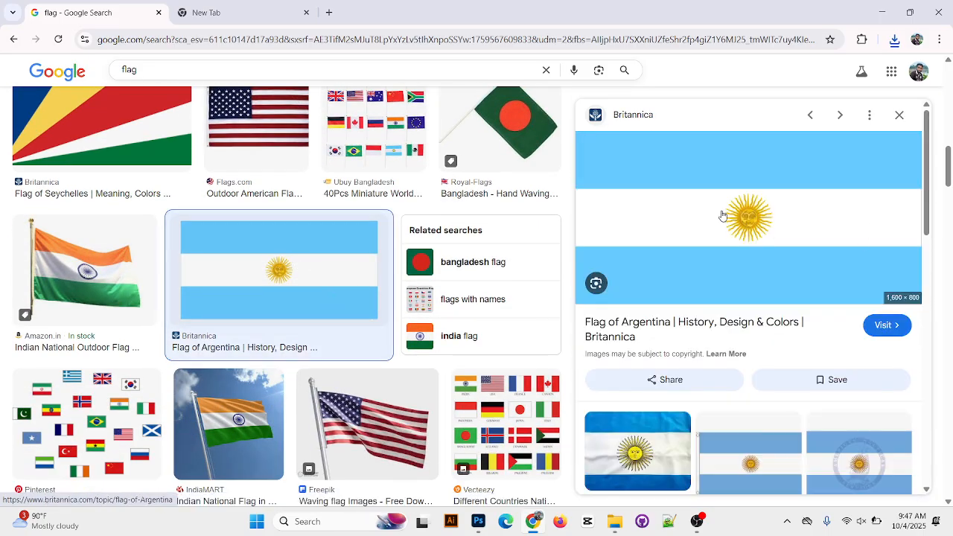
scroll(782, 203, down, 5)
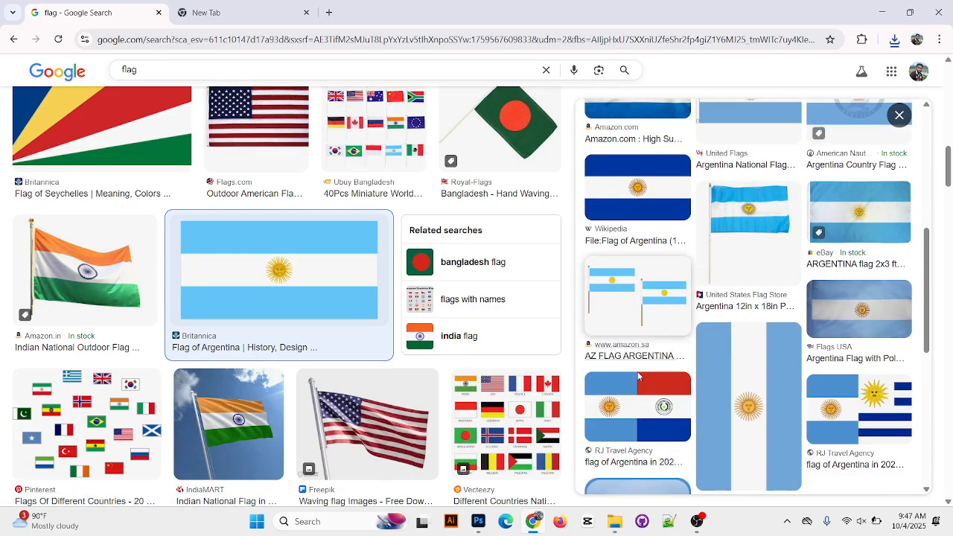
scroll(283, 382, down, 3)
scroll(284, 382, down, 2)
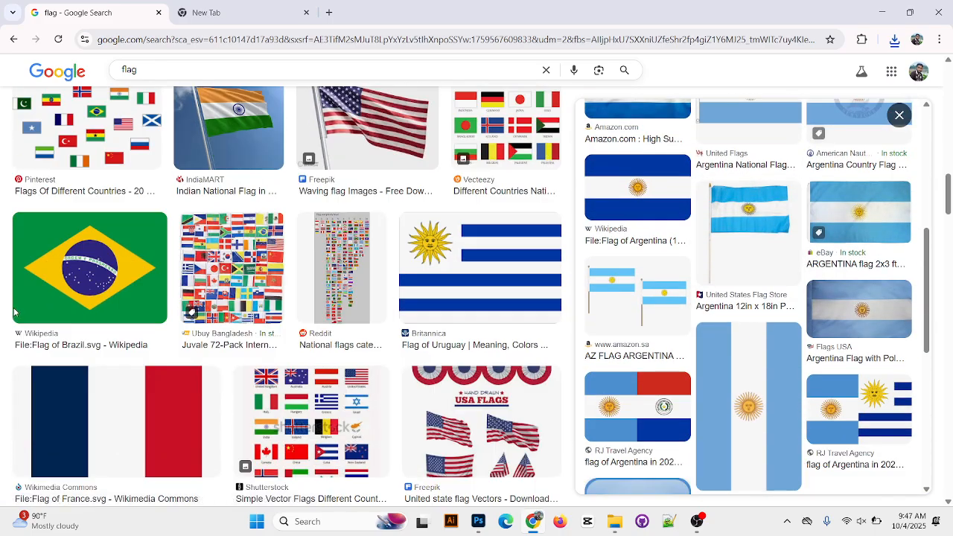
click(140, 264)
scroll(784, 277, down, 3)
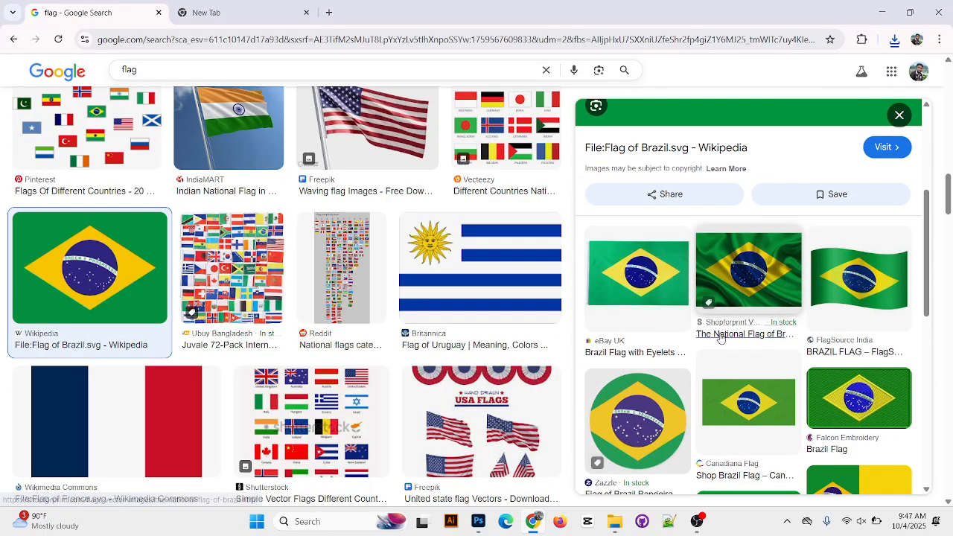
scroll(181, 223, down, 3)
click(182, 223)
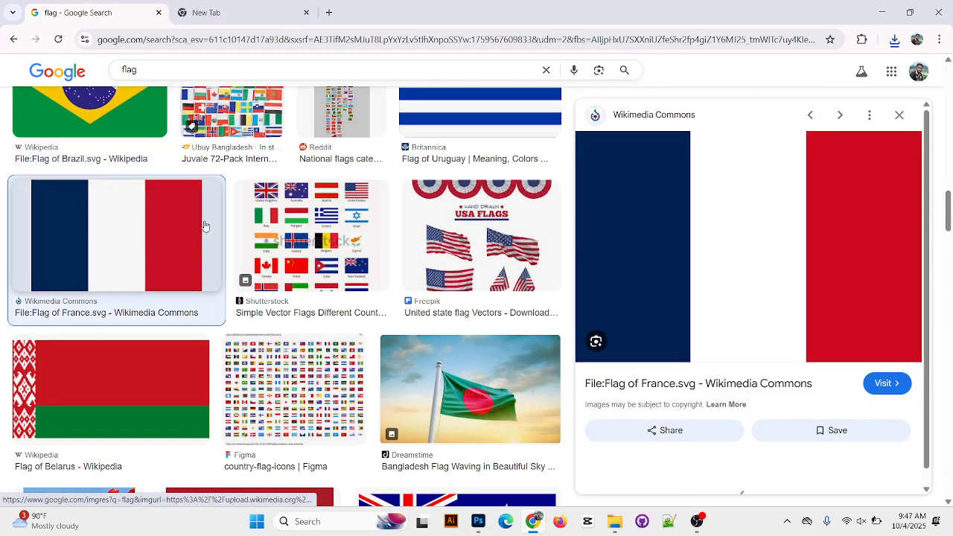
scroll(948, 305, down, 3)
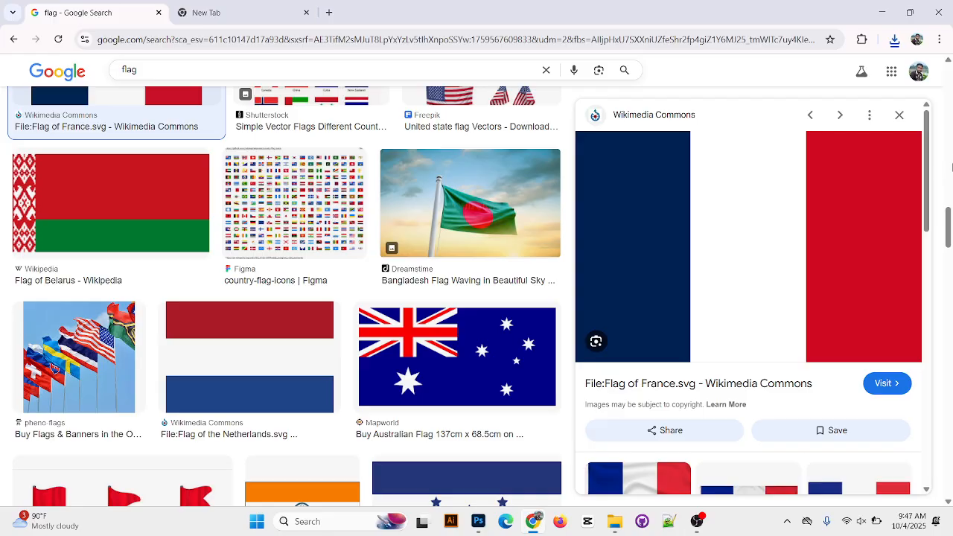
scroll(563, 323, up, 5)
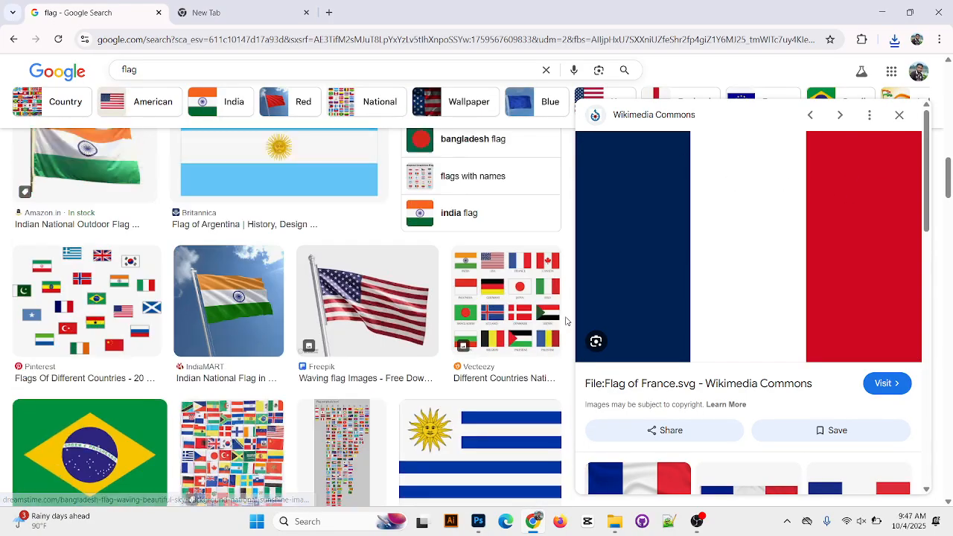
scroll(387, 391, down, 8)
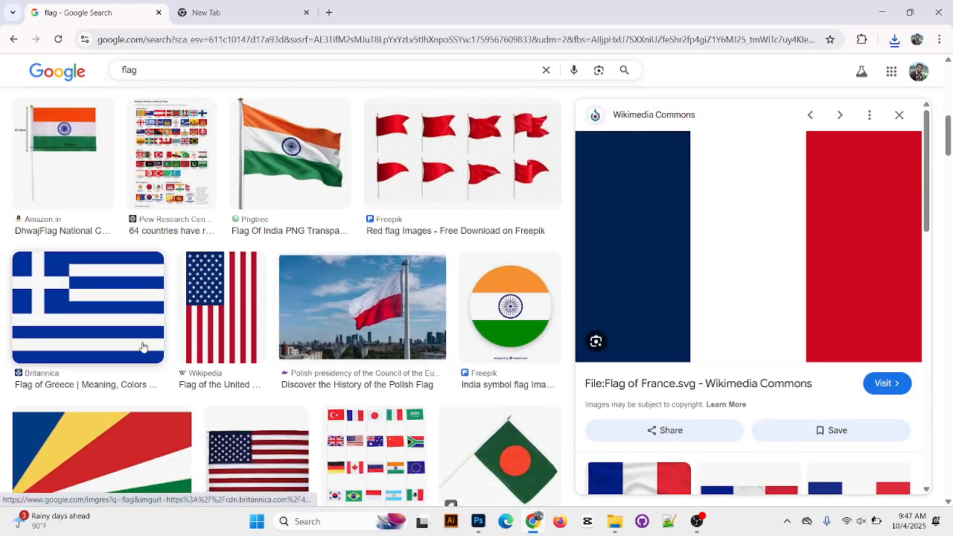
click(129, 322)
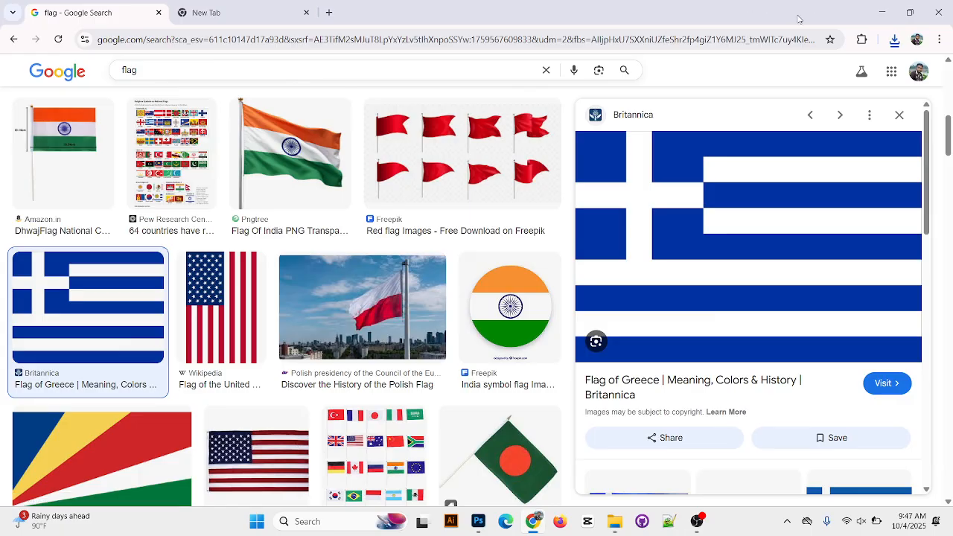
Switch to Photoshop and hide Layer 10 and Layer 9
click(481, 522)
click(745, 268)
click(746, 293)
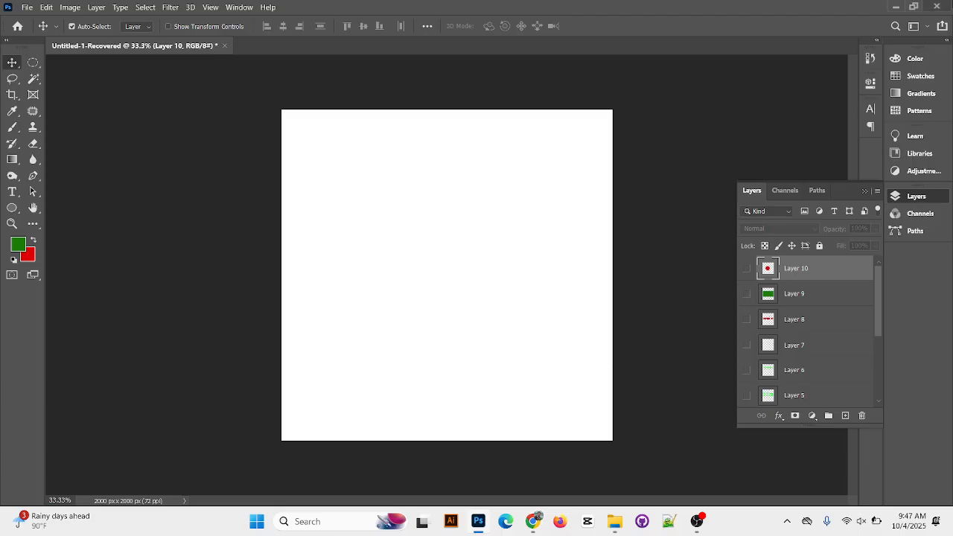
Examine the Greek flag preview in Chrome as a reference and return to Photoshop
click(895, 8)
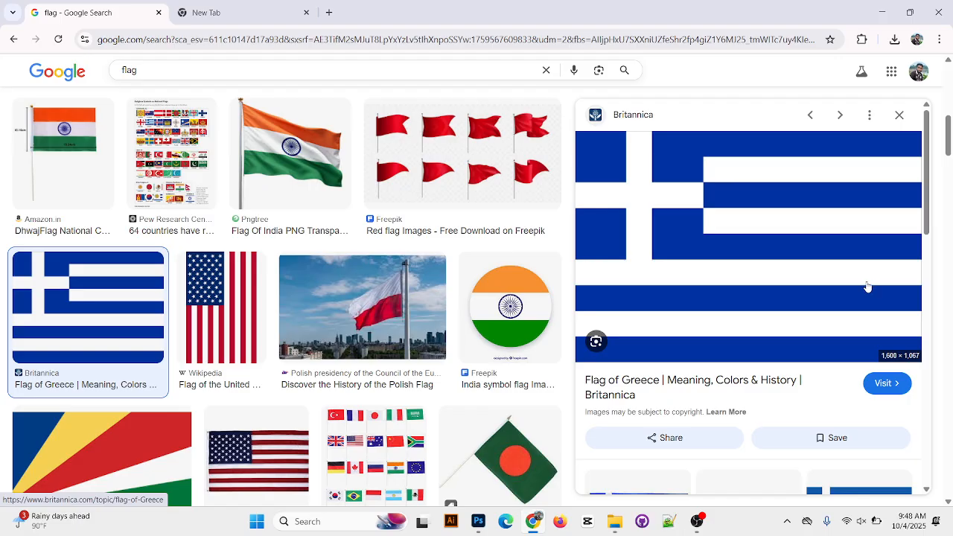
click(881, 12)
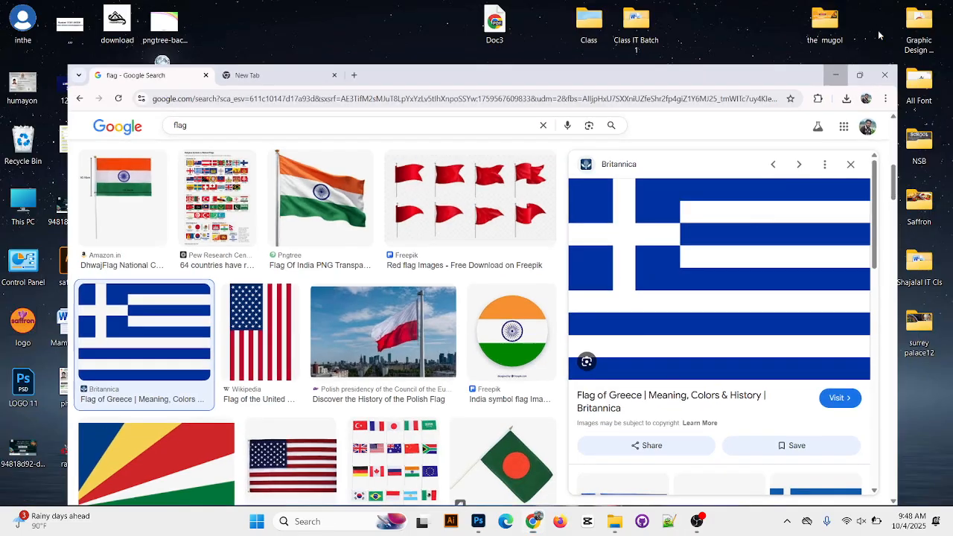
click(479, 522)
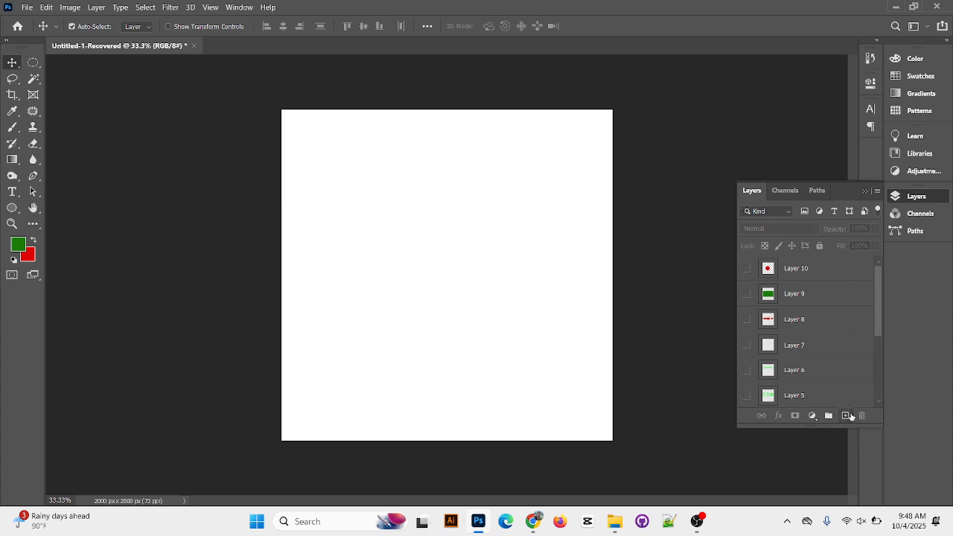
On a new layer, create a wide rectangular selection along the canvas's top edge, from just over a quarter of its width to the right edge
click(847, 414)
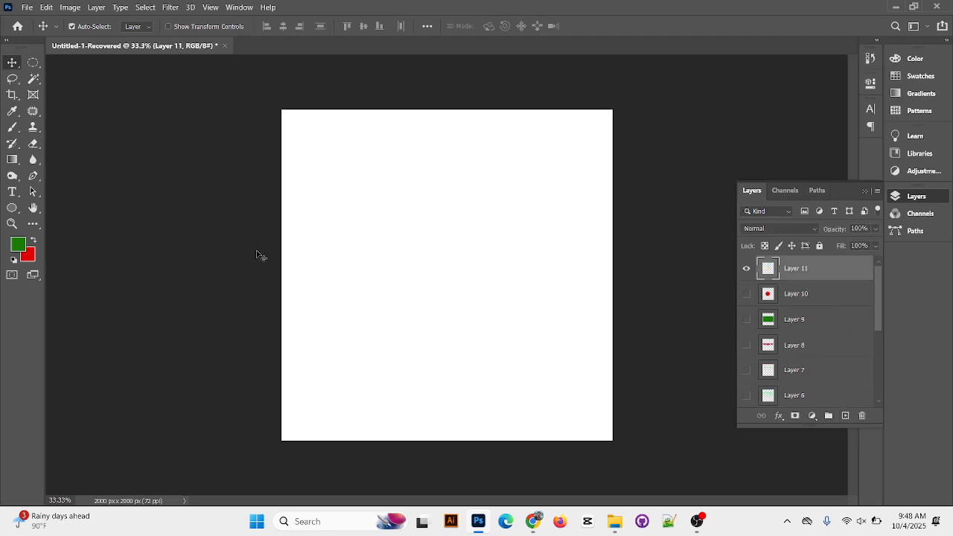
click(29, 59)
click(77, 62)
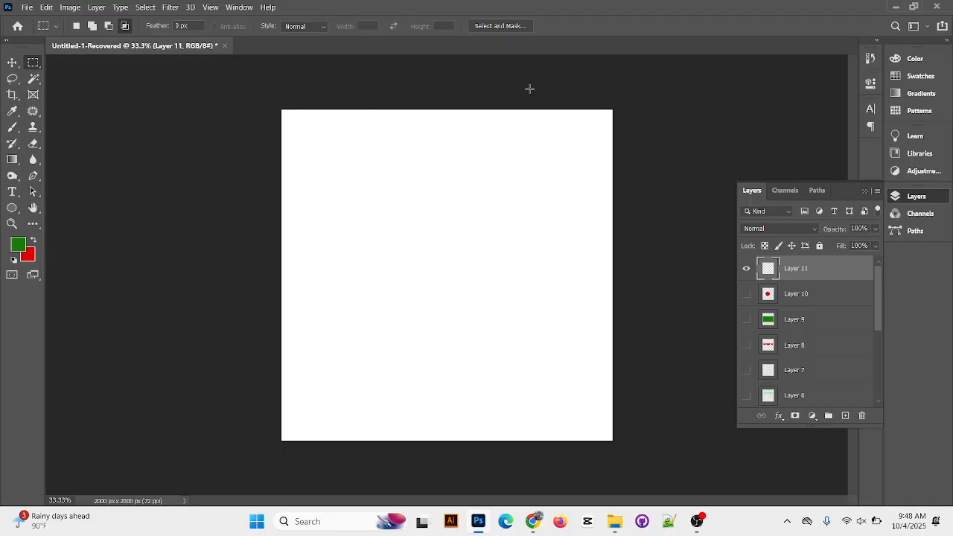
drag(373, 111, 612, 144)
Set the foreground colour to violet-blue #4109c0 and fill the rectangular selection with it
click(18, 244)
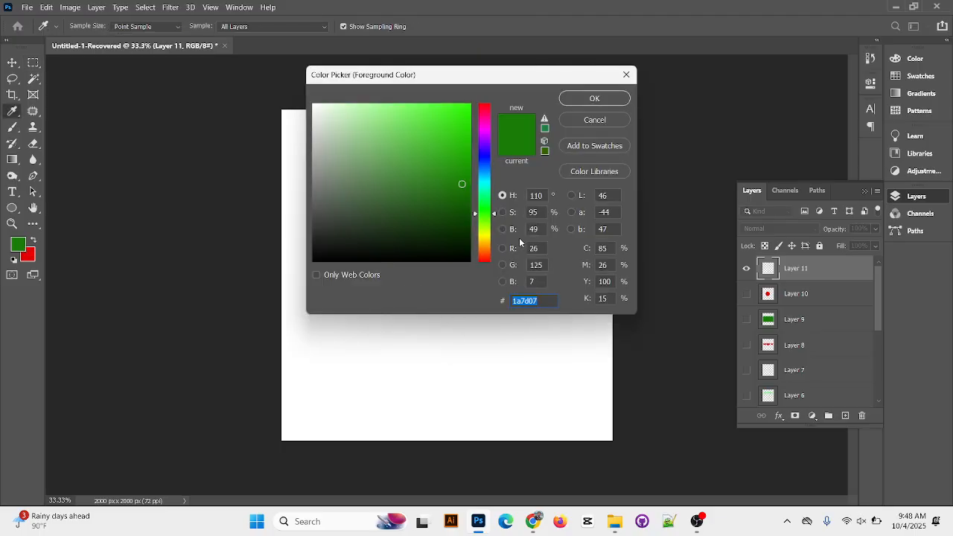
click(484, 148)
click(461, 165)
drag(461, 165, 464, 141)
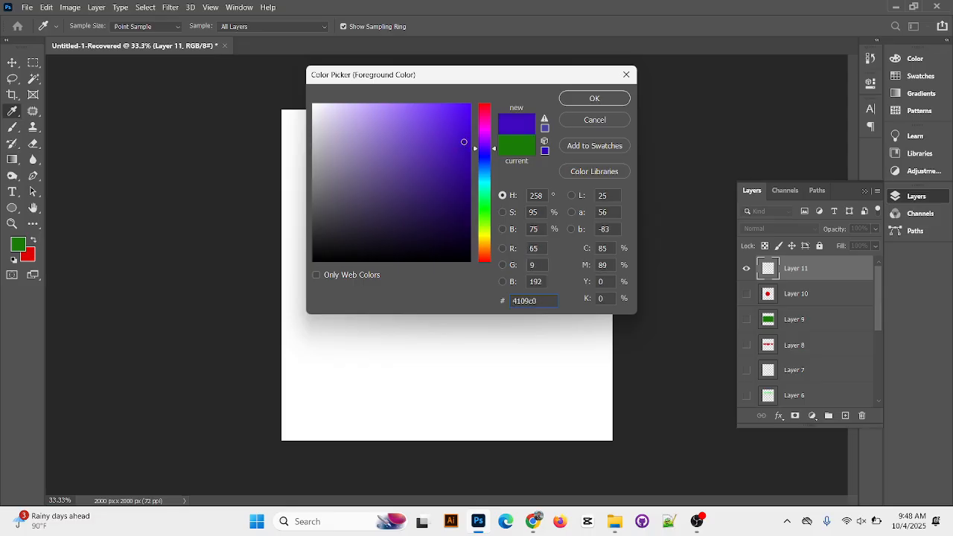
click(594, 98)
key(m)
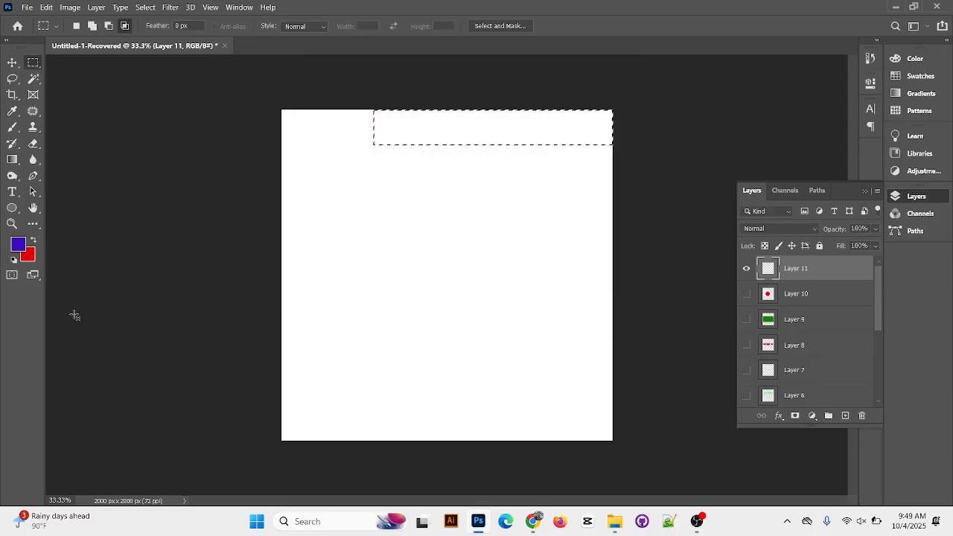
key(alt+BackSpace)
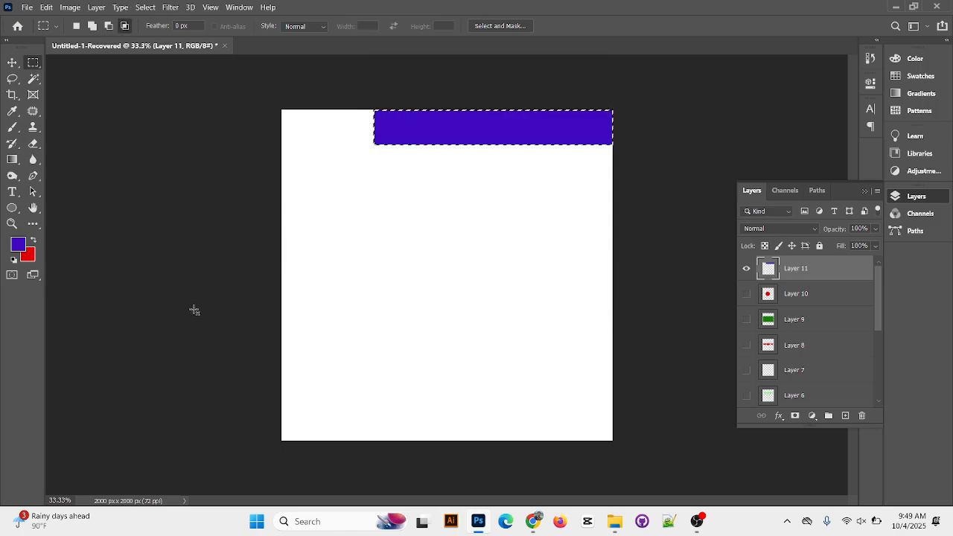
Group the violet-blue stripe's layer, clear the selection, and check the group by hiding and showing it
key(ctrl+g)
key(ctrl+d)
click(761, 264)
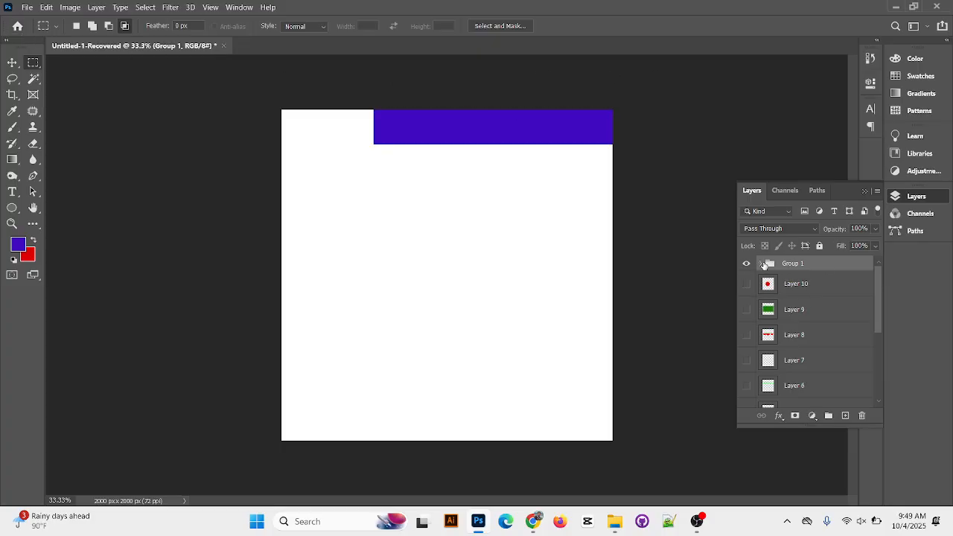
click(746, 265)
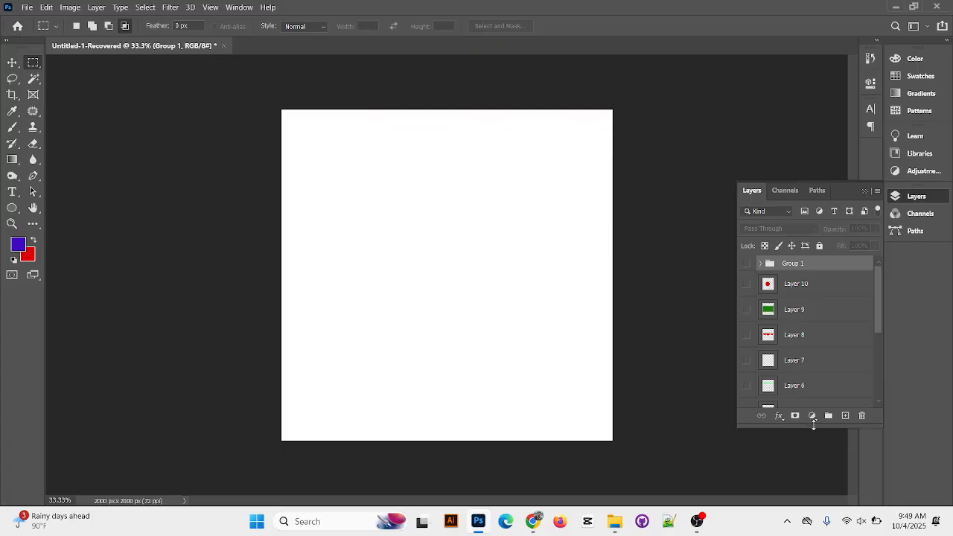
click(746, 264)
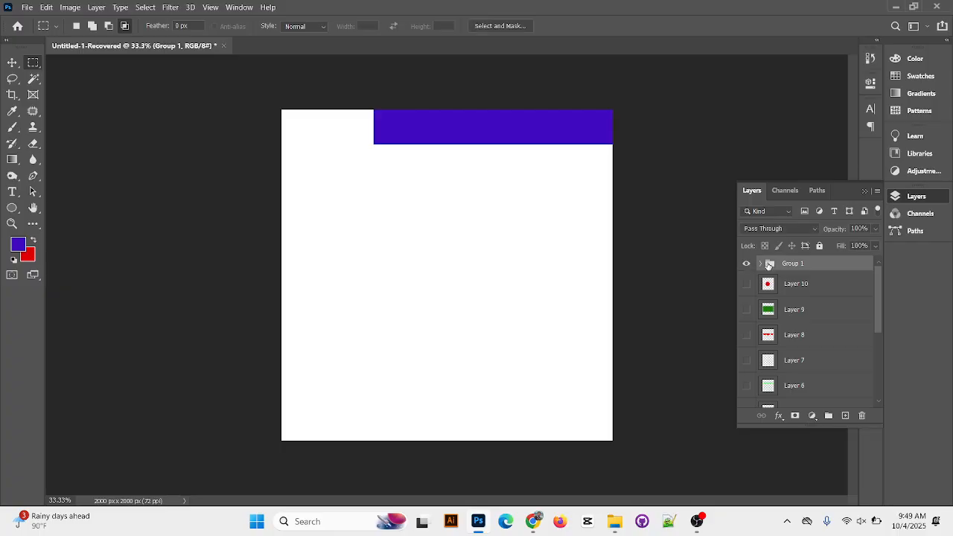
On a new layer inside the group, create a rectangular selection directly below the violet-blue stripe, about as wide as that stripe
key(v)
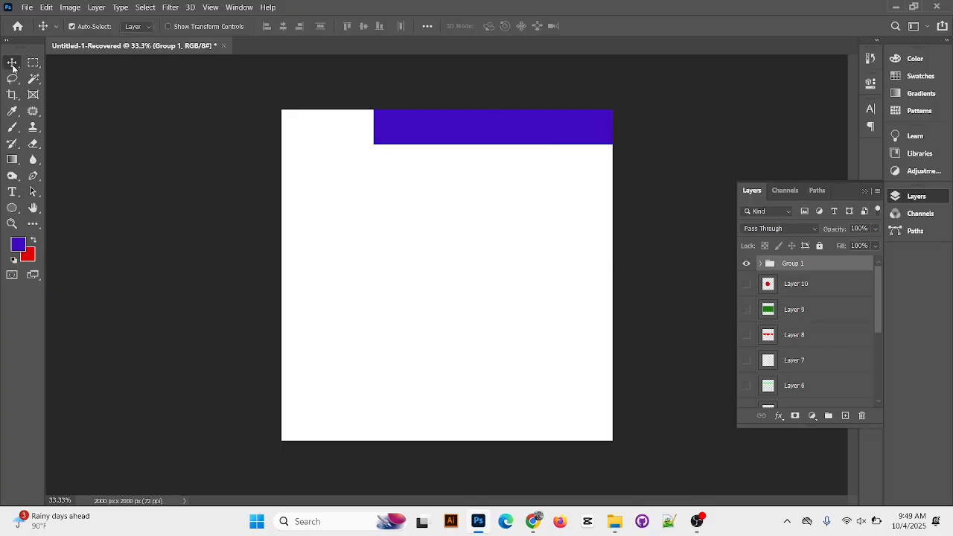
drag(550, 139, 548, 129)
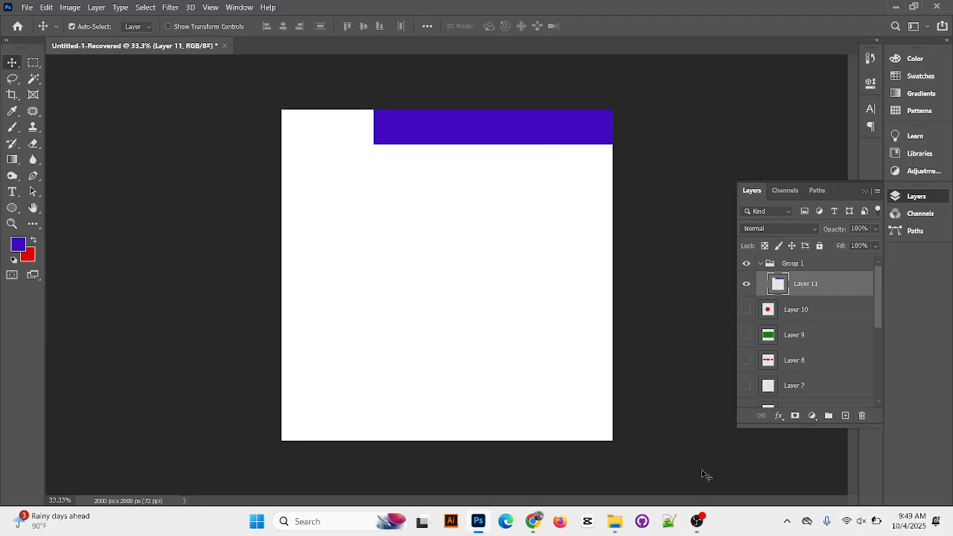
click(845, 415)
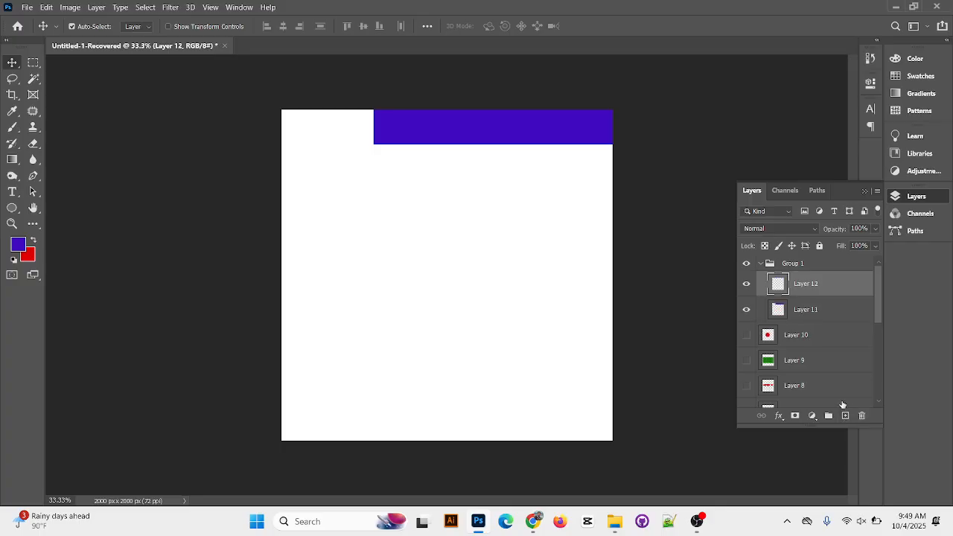
click(32, 63)
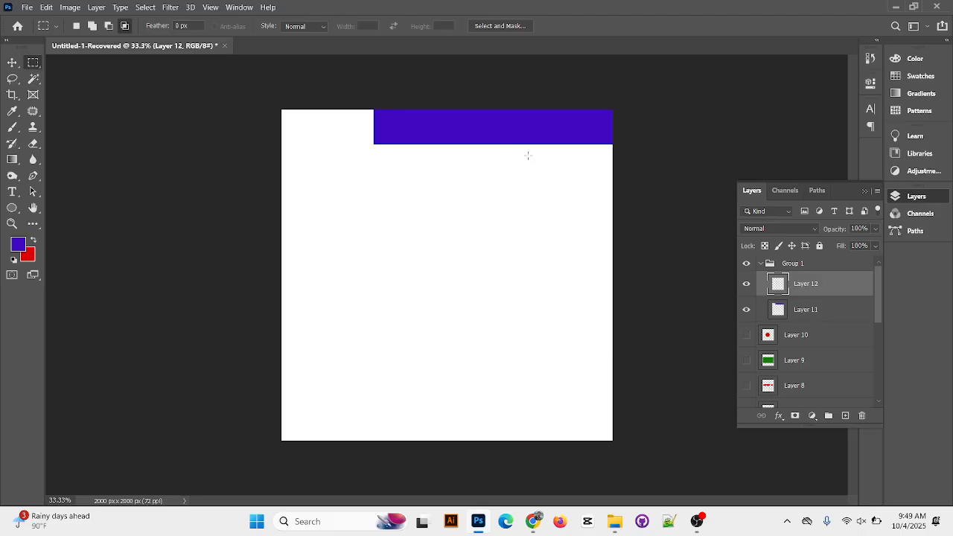
click(76, 26)
drag(372, 143, 612, 174)
Set the background colour to a bright yellowish green
click(29, 256)
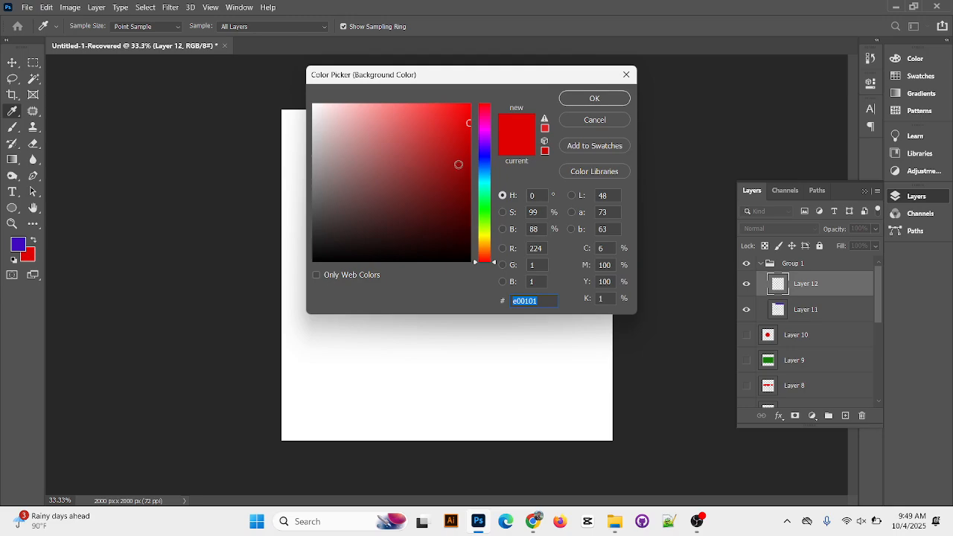
click(480, 171)
mouse_move(459, 156)
mouse_down()
mouse_move(468, 115)
mouse_move(484, 126)
mouse_move(485, 223)
mouse_up()
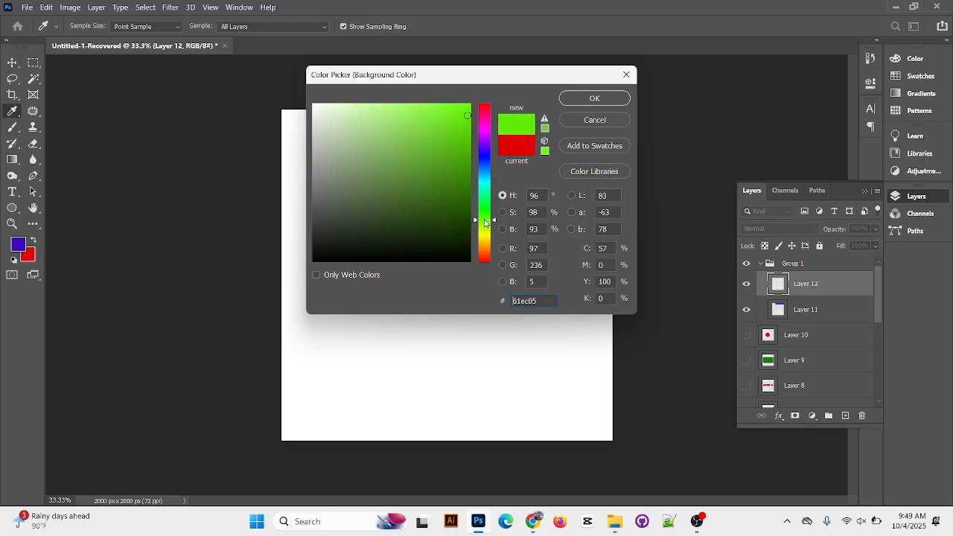
drag(465, 140, 516, 110)
click(592, 103)
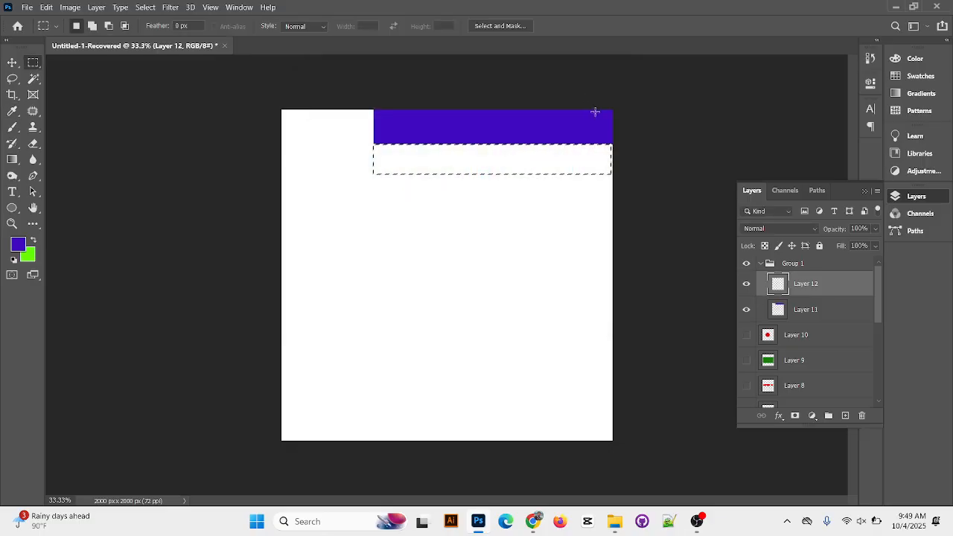
Fill the selection with the green background colour, then group the green stripe's layer and clear the selection
key(ctrl+BackSpace)
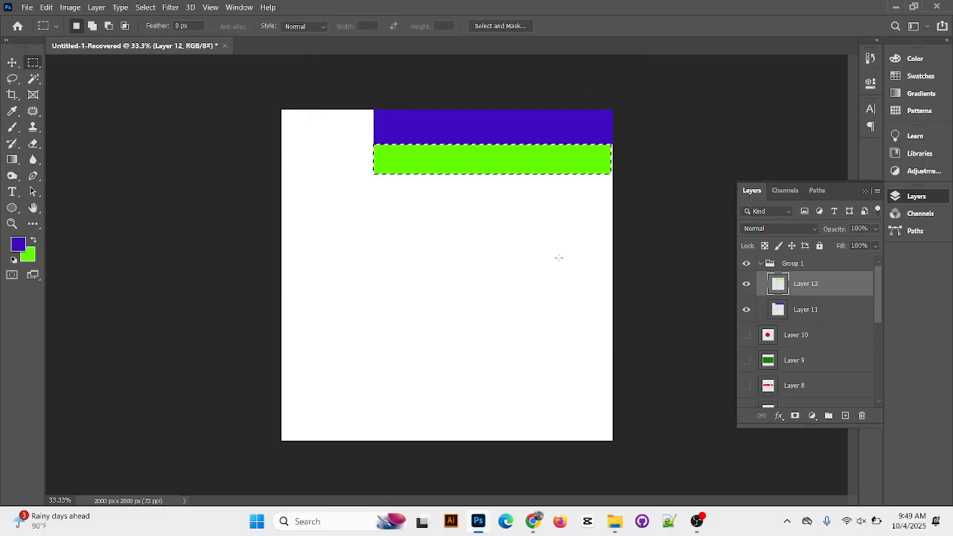
key(ctrl+g)
key(ctrl+d)
Add a second violet-blue stripe below the green one by filling a rectangular selection with the foreground colour on a new layer
drag(374, 174, 616, 194)
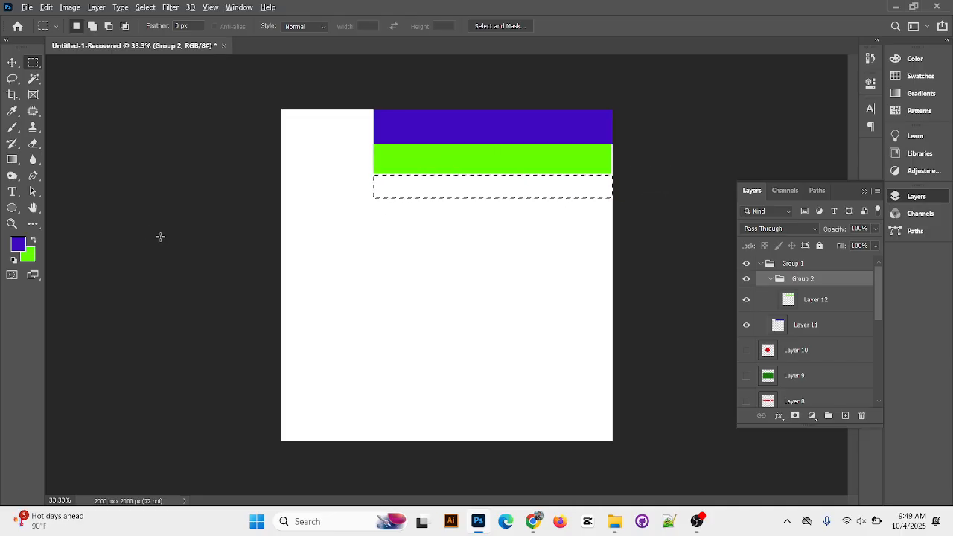
key(alt+BackSpace)
key(Return)
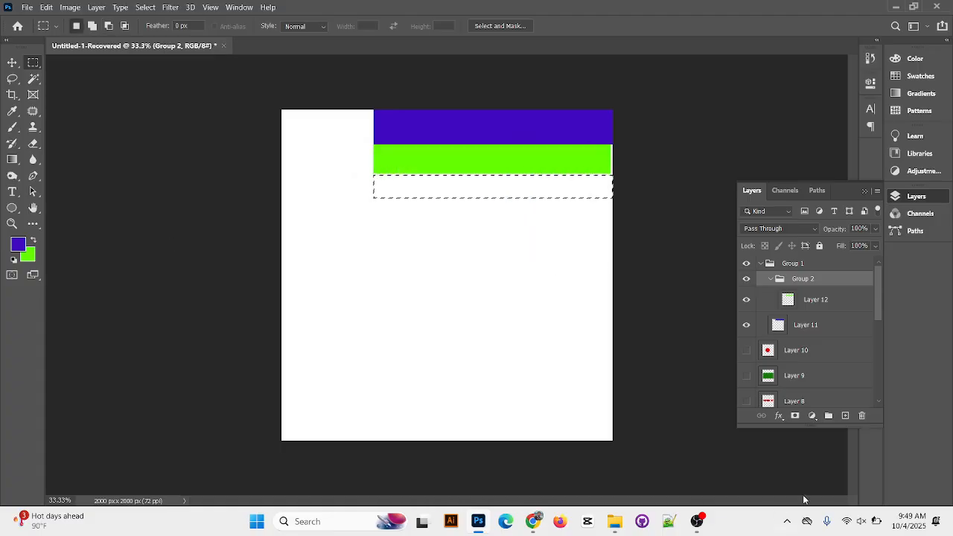
click(844, 417)
key(alt+BackSpace)
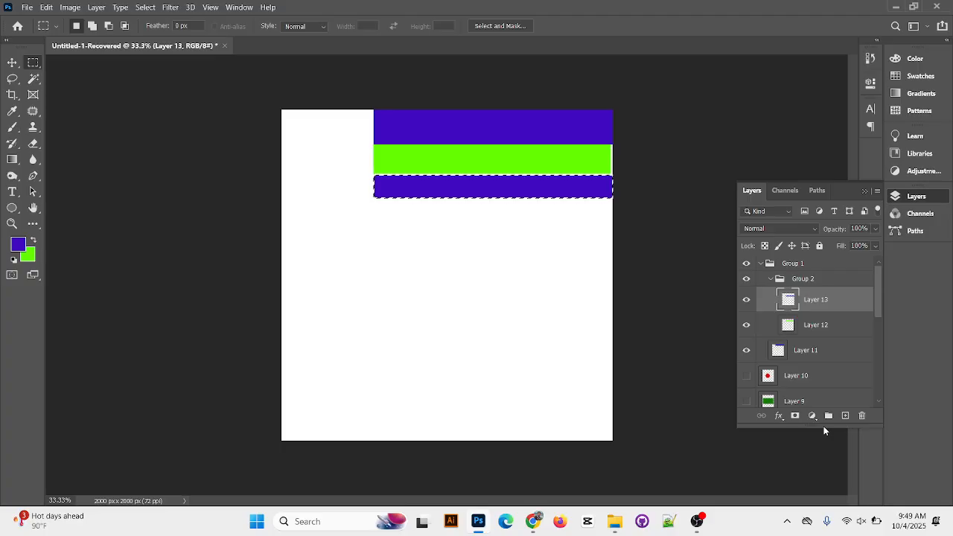
key(ctrl+d)
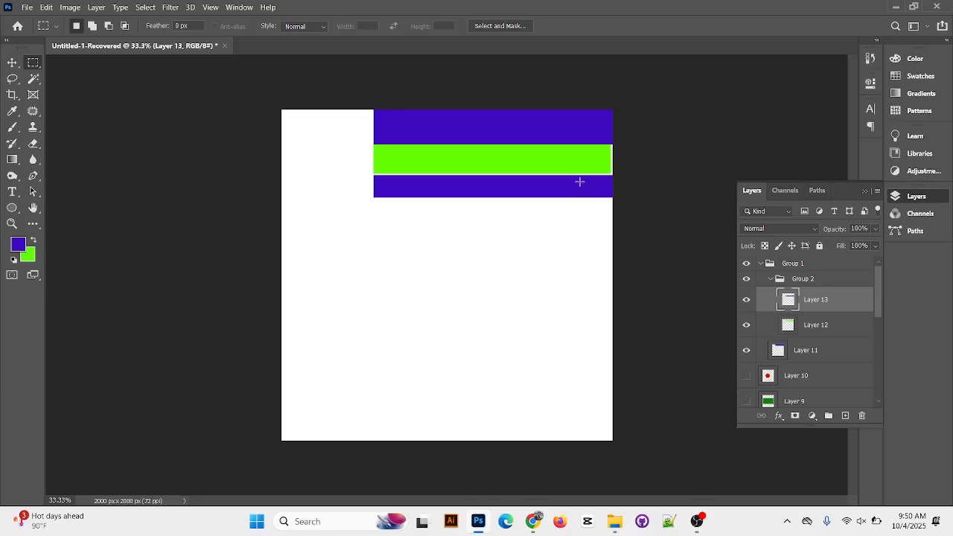
Nudge the second violet-blue stripe up and slightly left until it sits flush against the green stripe, then select the green stripe's layer
key(ctrl+plus)
key(ctrl+plus)
key(ctrl+plus)
drag(624, 166, 463, 393)
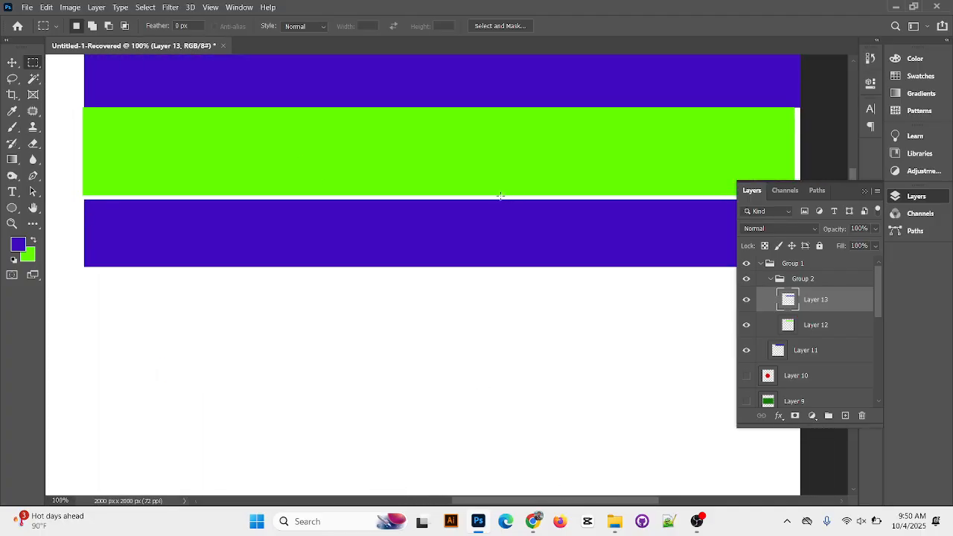
click(13, 63)
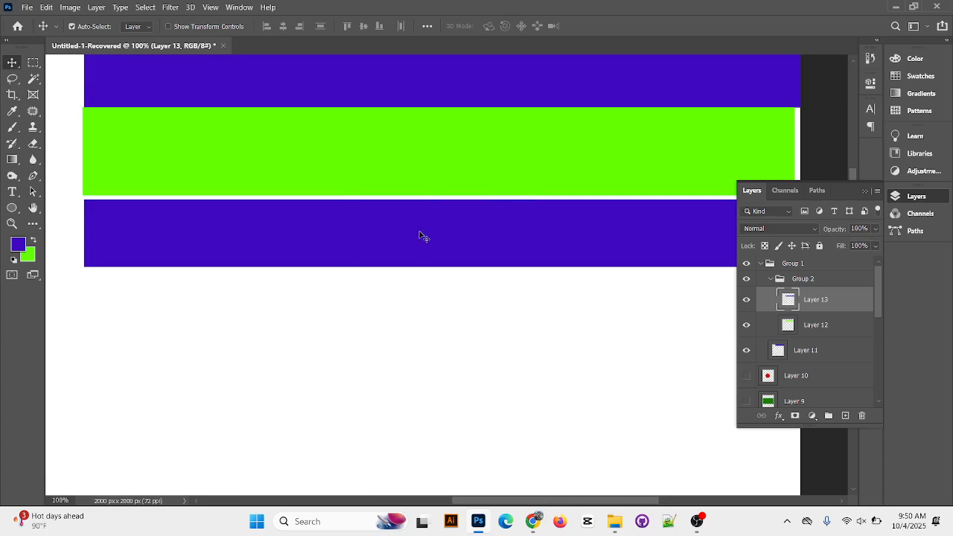
key(Up)
key(Up)
key(Up)
key(Up)
key(Up)
key(Up)
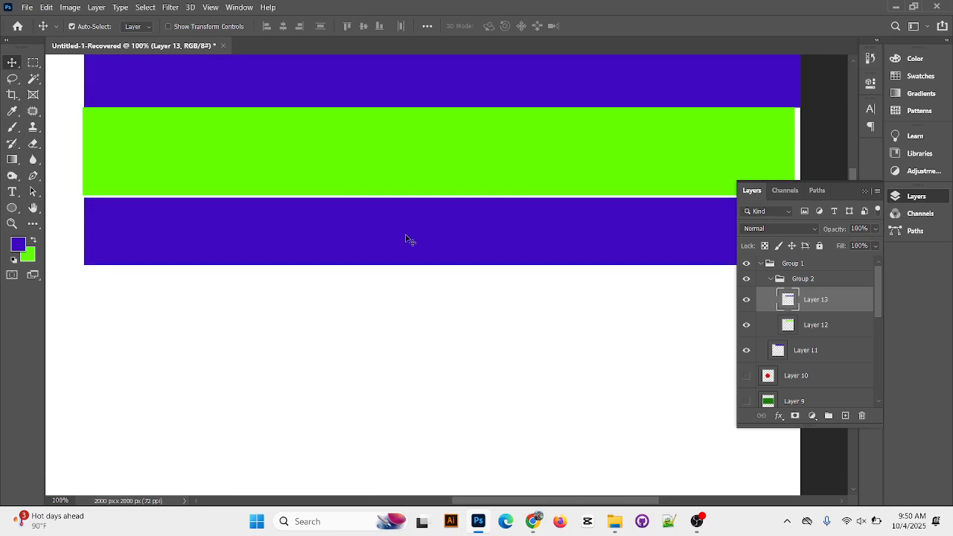
key(Left)
key(Left)
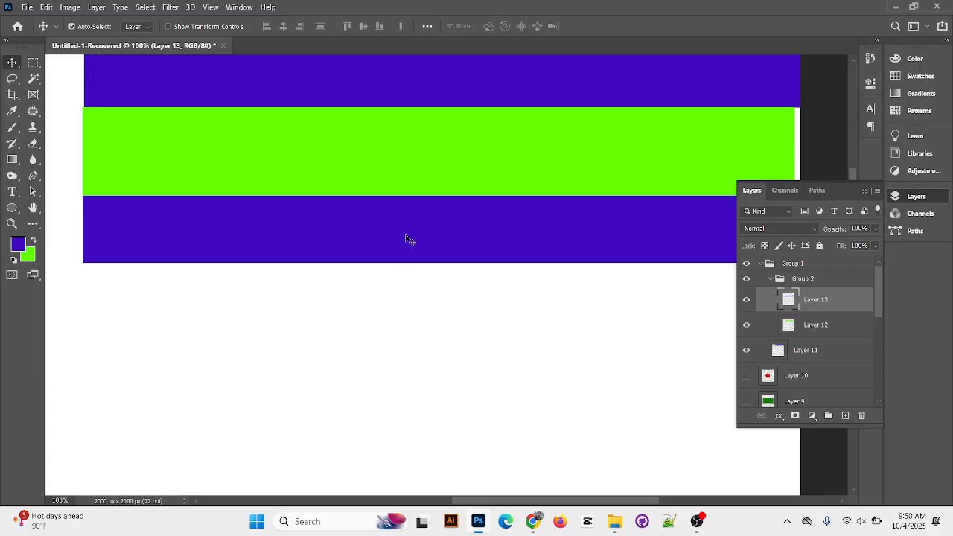
click(317, 196)
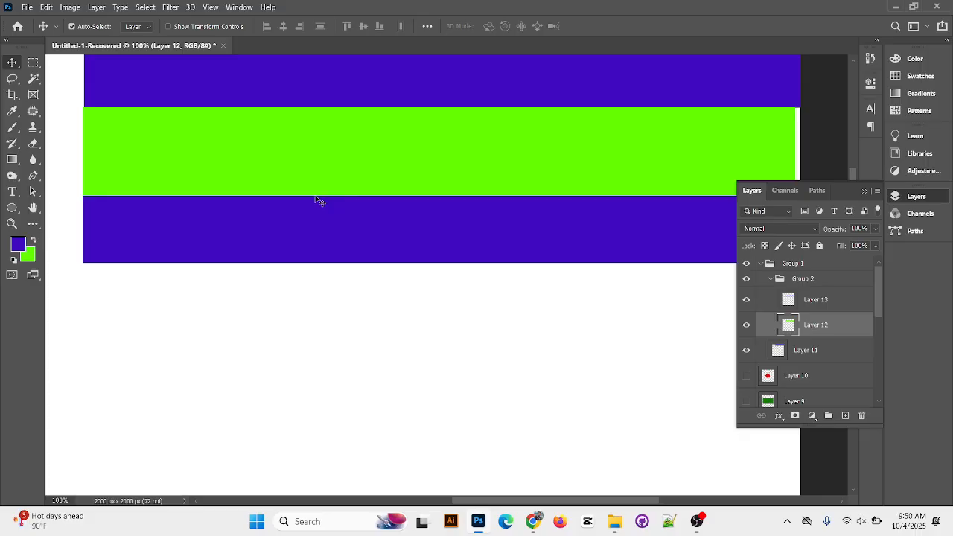
scroll(316, 199, down, 3)
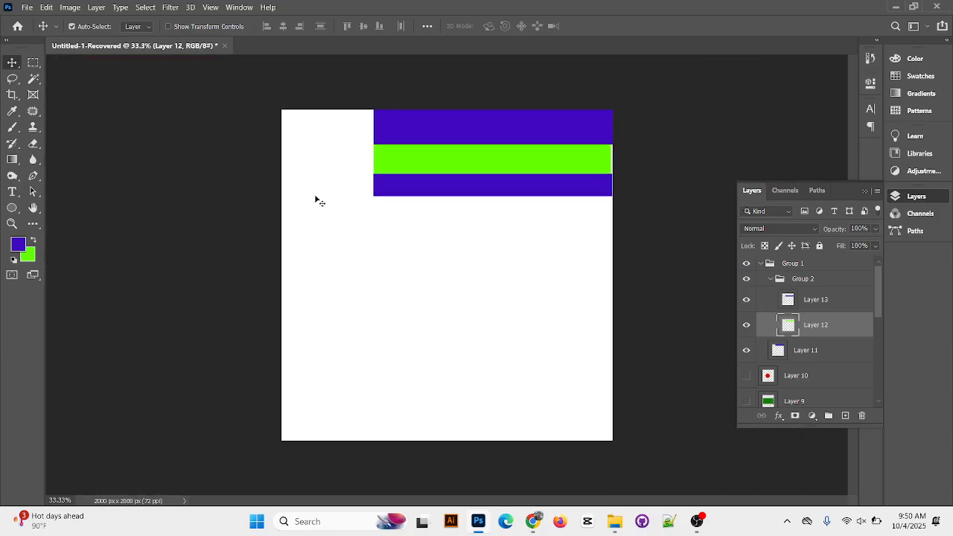
Create a rectangular selection directly below the second violet-blue stripe, spanning the stripe's width to the canvas's right edge
click(32, 62)
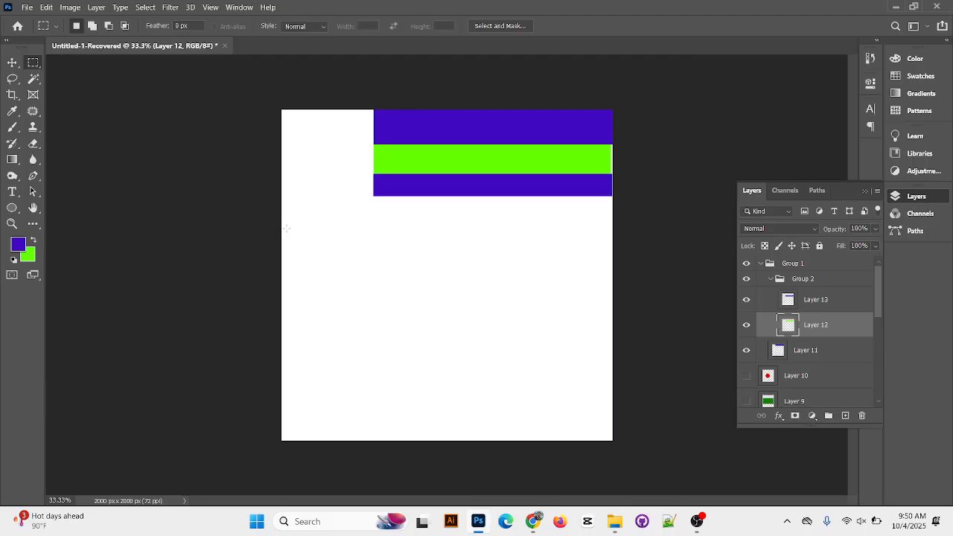
drag(373, 194, 613, 217)
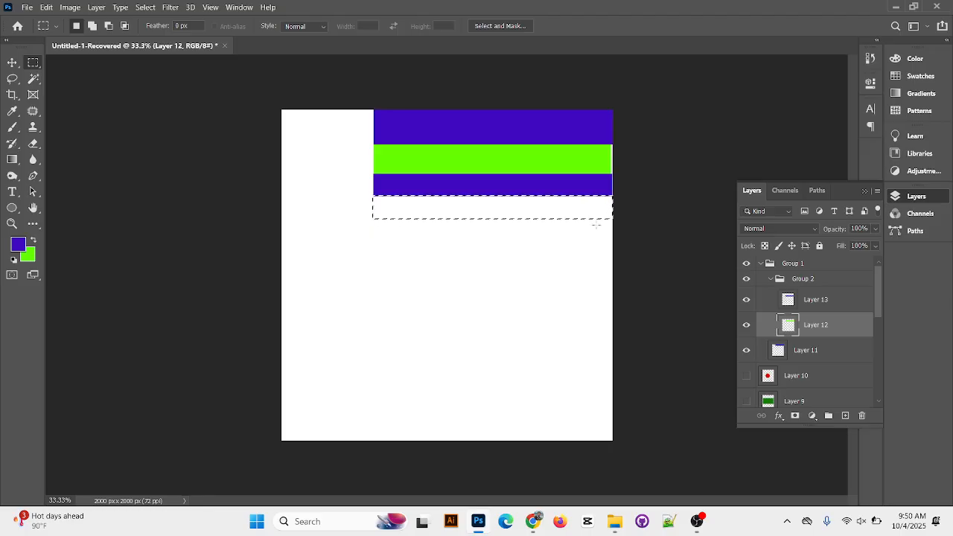
key(ctrl+BackSpace)
key(ctrl+d)
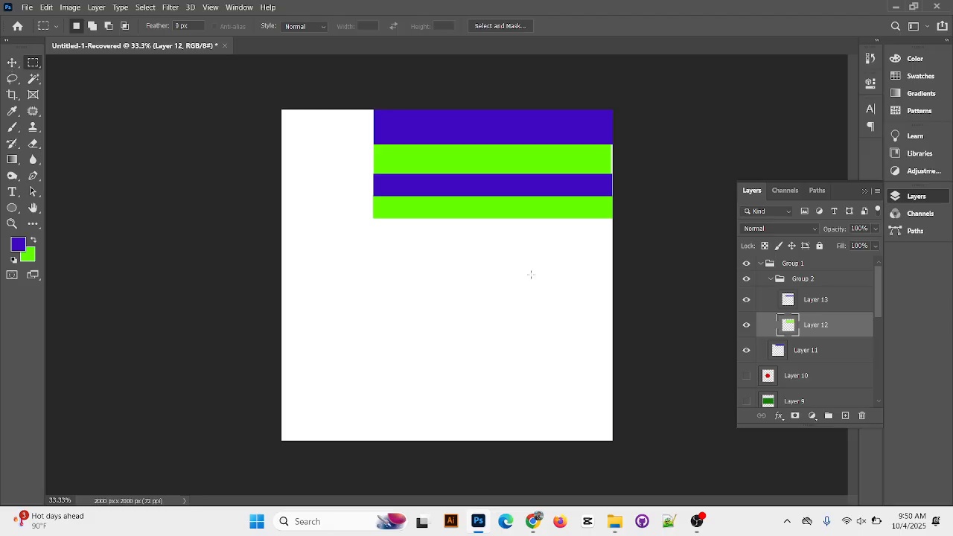
click(845, 415)
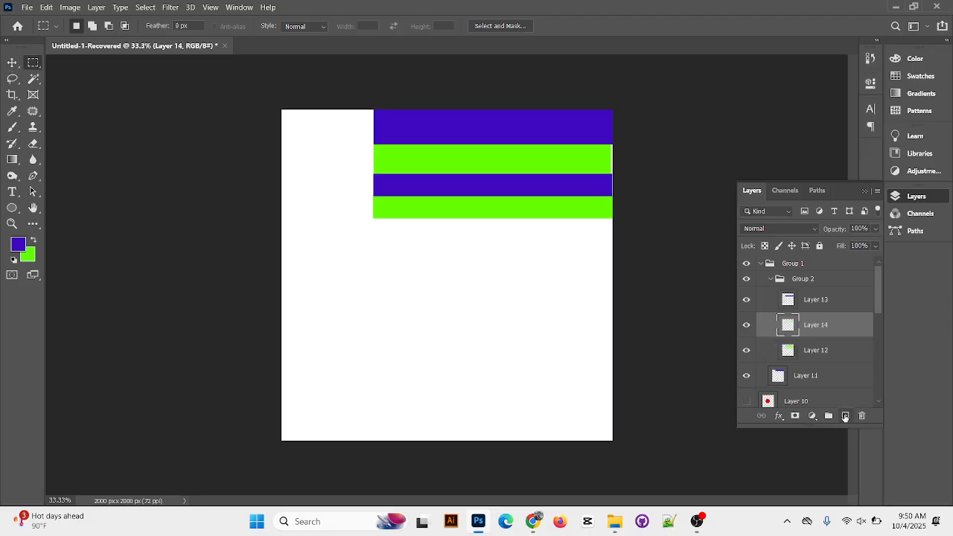
click(12, 61)
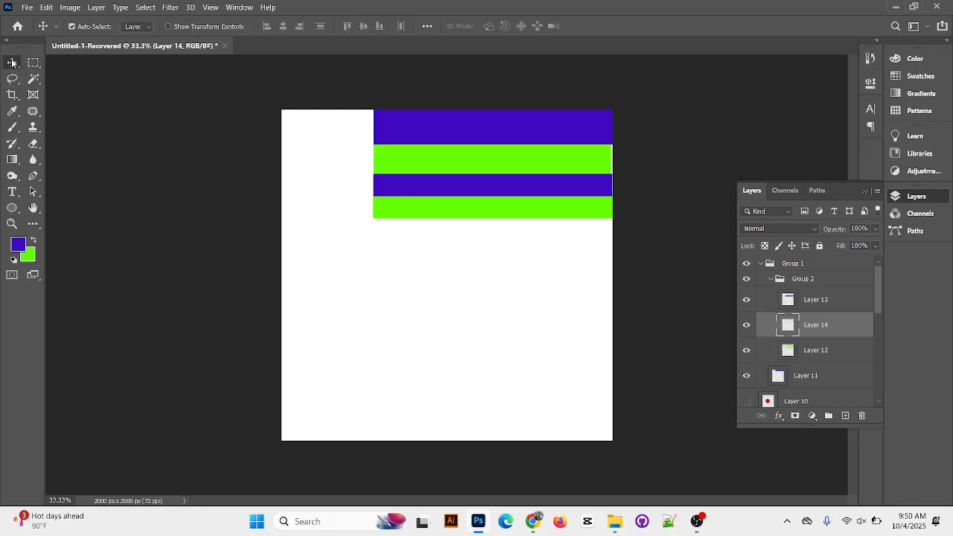
mouse_move(536, 212)
mouse_down()
mouse_move(522, 252)
mouse_move(513, 225)
mouse_move(550, 216)
mouse_move(557, 223)
mouse_move(485, 211)
mouse_move(543, 200)
mouse_up()
key(ctrl+z)
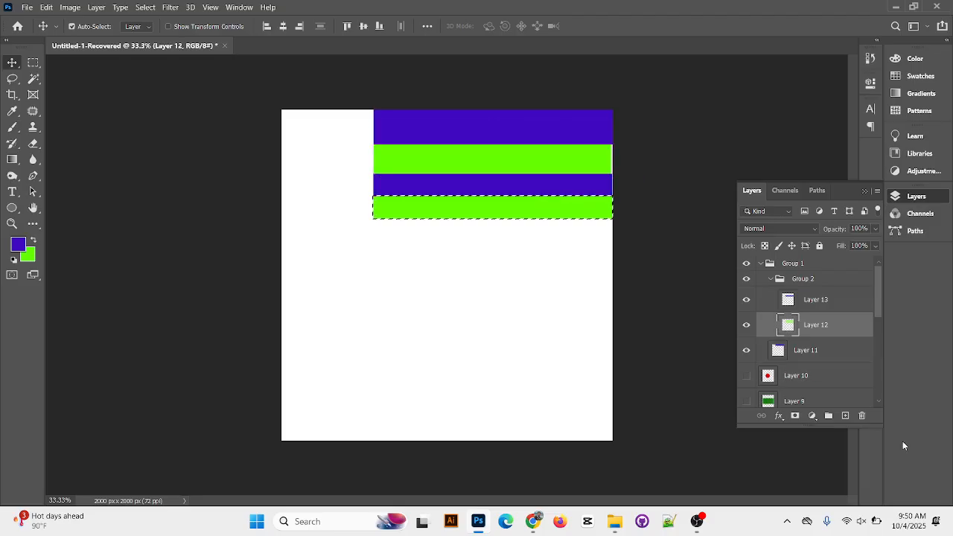
key(Delete)
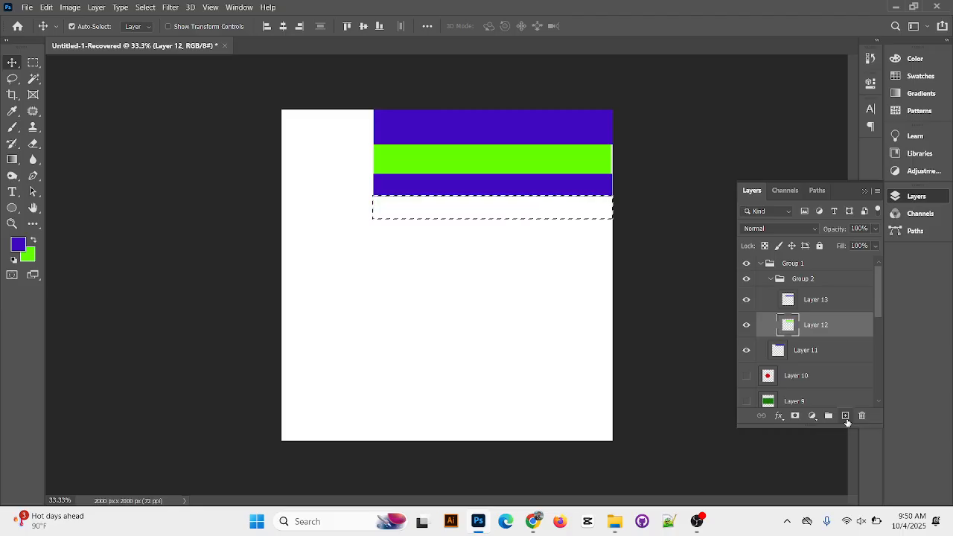
Fill the selected strip with the green background colour on a new layer and clear the selection
click(845, 417)
key(alt+BackSpace)
key(ctrl+BackSpace)
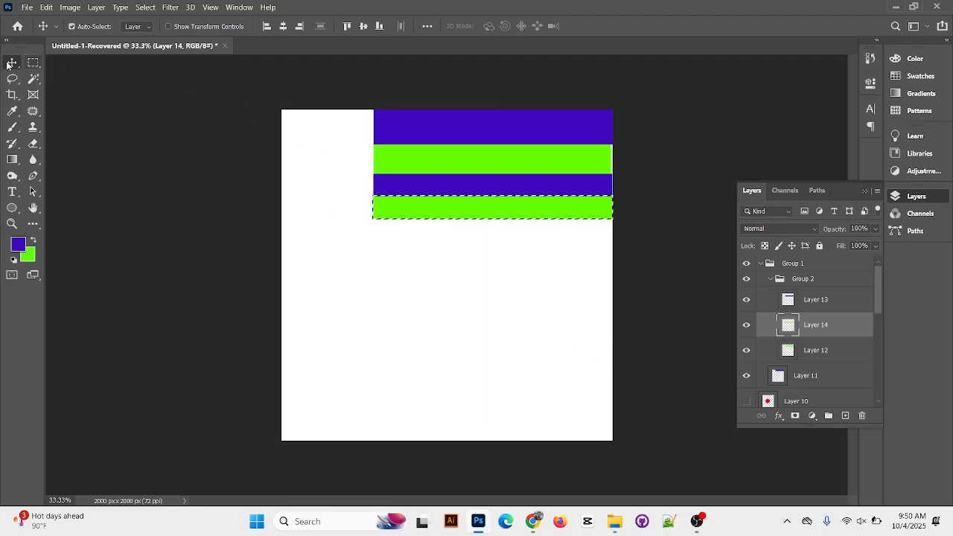
click(373, 181)
key(ctrl+d)
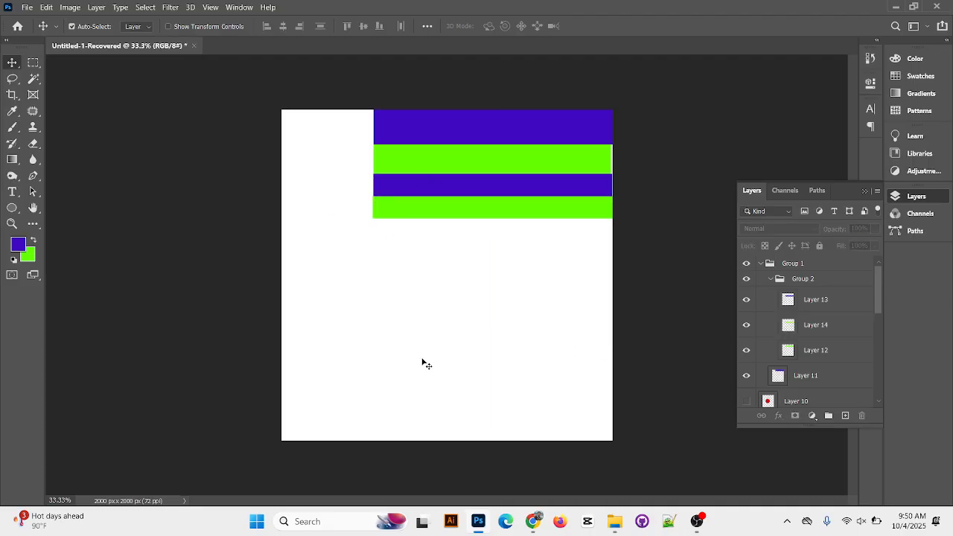
Add a third violet-blue stripe just below the second green one by filling a rectangular selection on a new layer
click(32, 61)
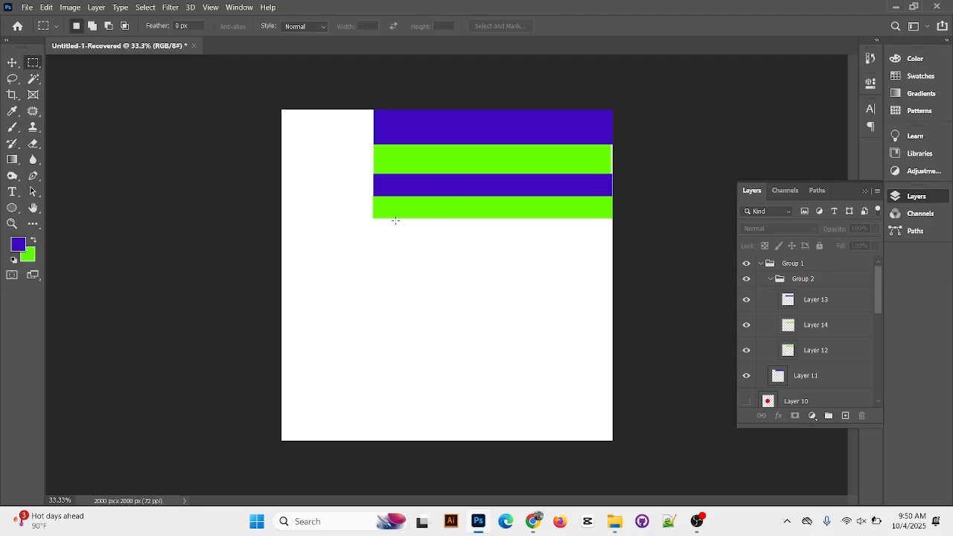
drag(471, 272, 615, 243)
click(845, 416)
key(alt+BackSpace)
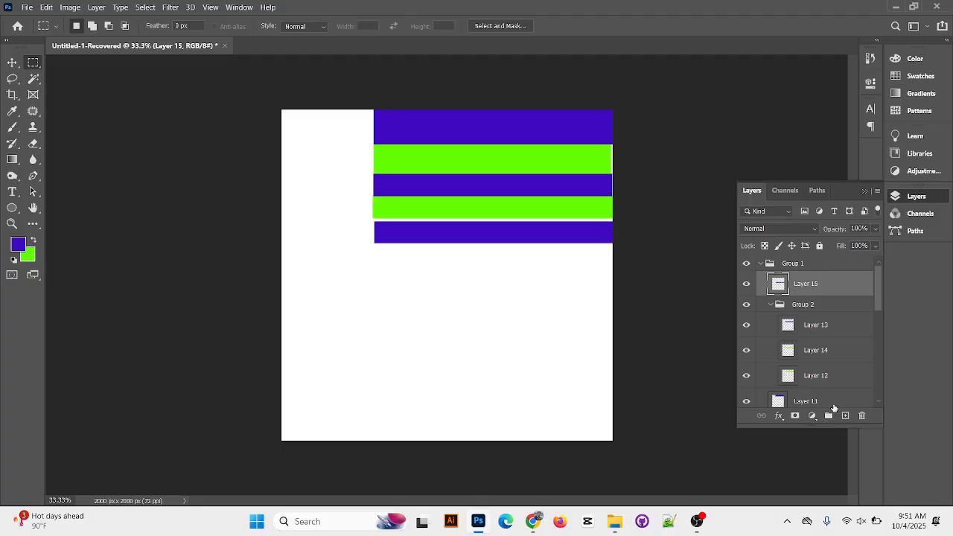
Nudge the third violet-blue stripe up against the second green stripe and align its ends with the stripes above
key(v)
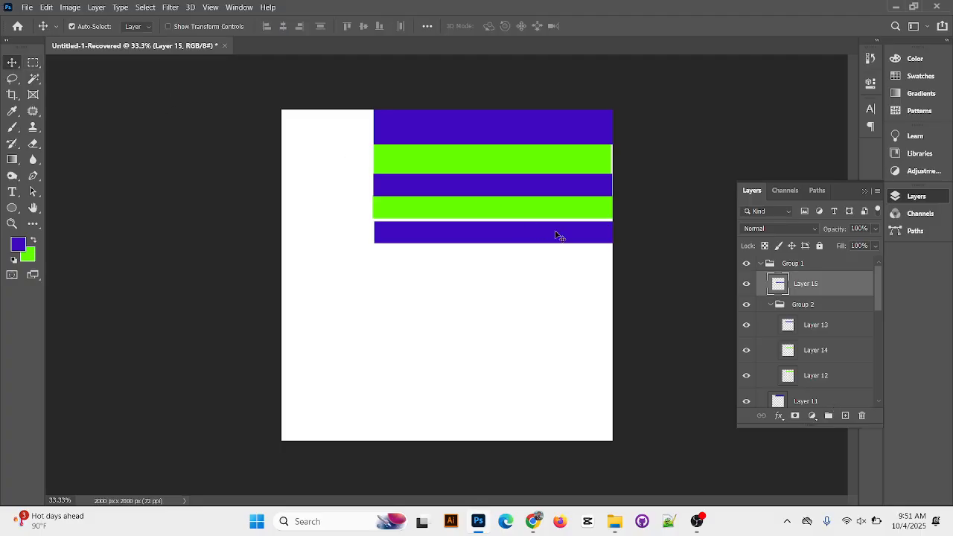
key(Up)
key(Up)
key(Up)
key(Up)
key(Up)
key(Up)
key(Up)
key(Up)
key(Up)
key(Up)
key(Up)
key(Up)
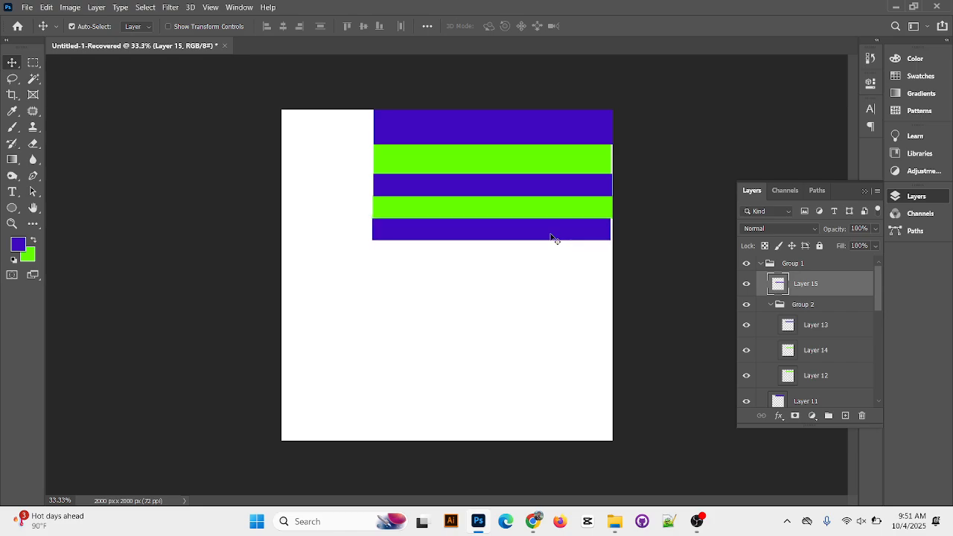
key(Right)
key(Right)
key(Right)
key(Right)
key(Right)
key(Right)
On a new layer, fill a rectangular selection spanning the full canvas width just below the stripes with green, then clear the selection
click(33, 62)
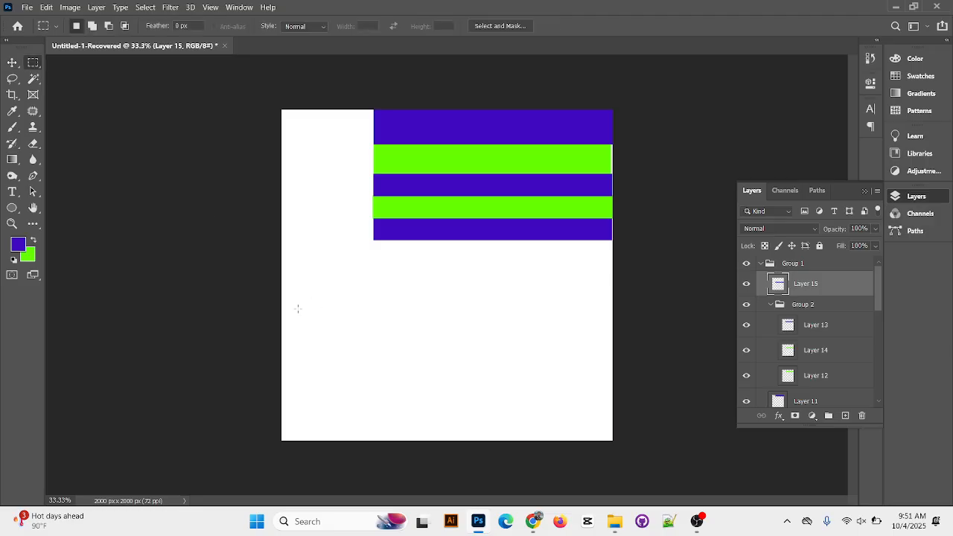
drag(280, 242, 628, 263)
click(844, 415)
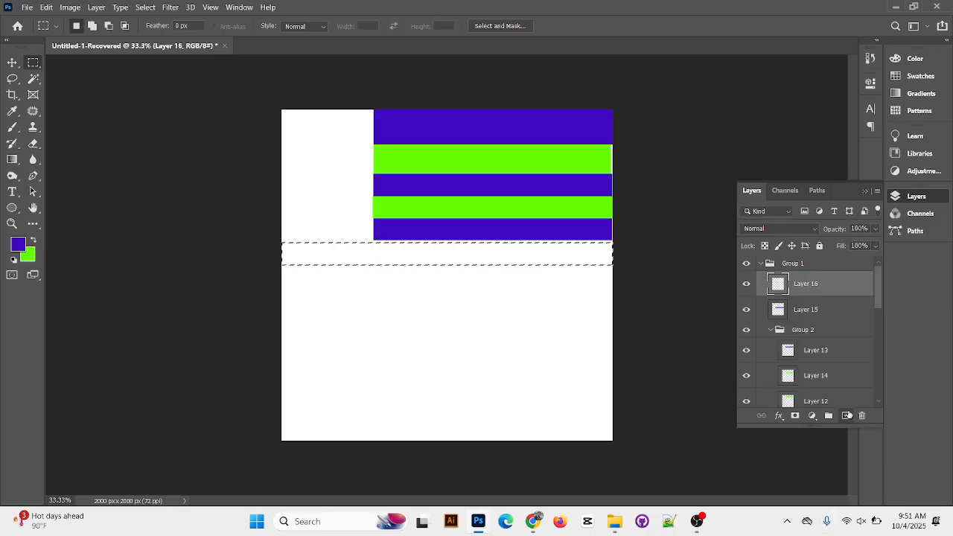
key(alt+BackSpace)
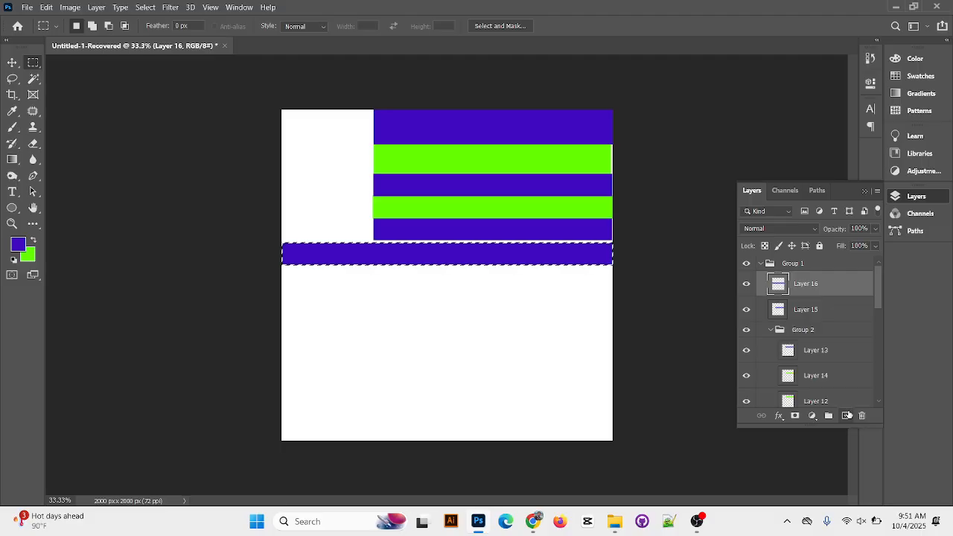
key(ctrl+BackSpace)
key(ctrl+d)
click(12, 62)
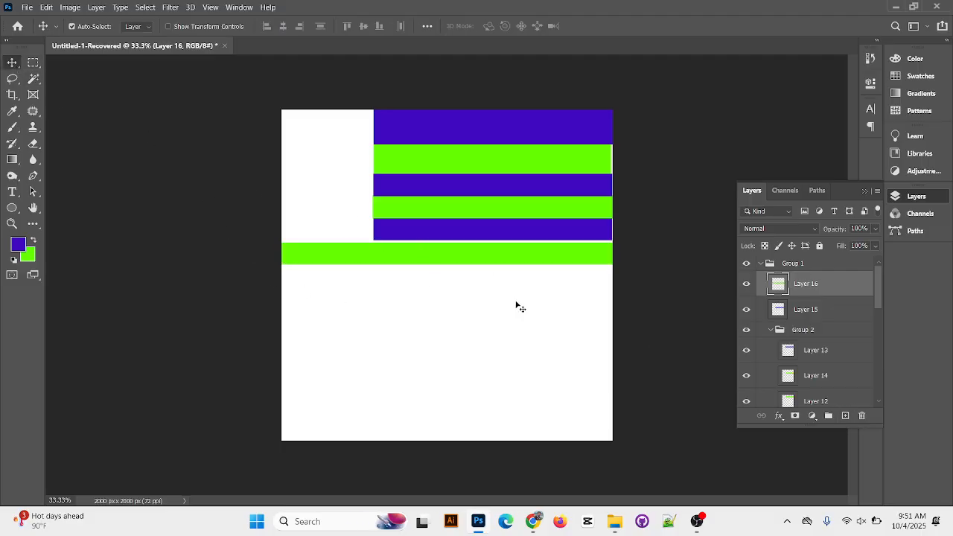
Nudge the full-width green stripe up against the third violet-blue stripe
key(Up)
key(Up)
key(Up)
key(Up)
key(Up)
key(Up)
key(Up)
key(Up)
key(Up)
key(Up)
key(Up)
key(Up)
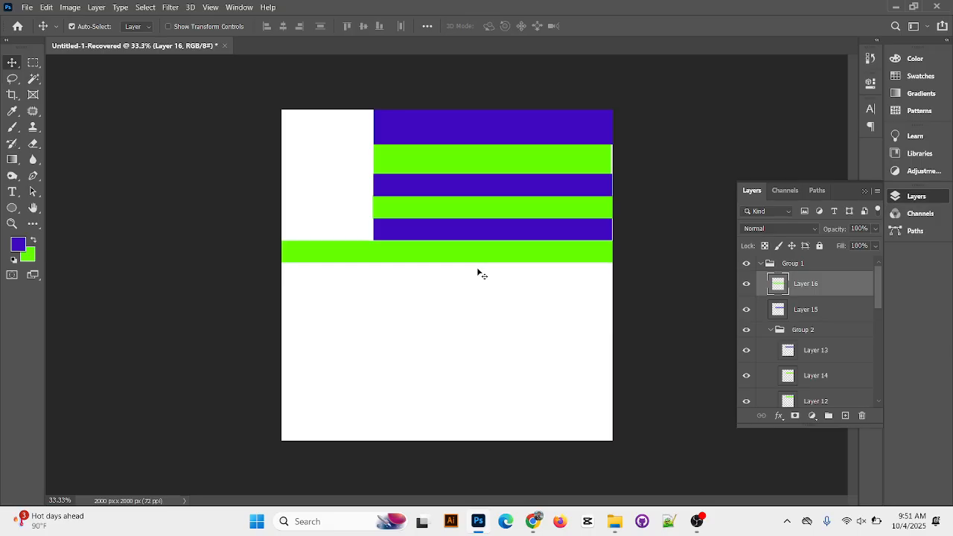
Add a full-width violet-blue stripe on a new layer, move it up against the full-width green stripe and clear the selection
click(34, 65)
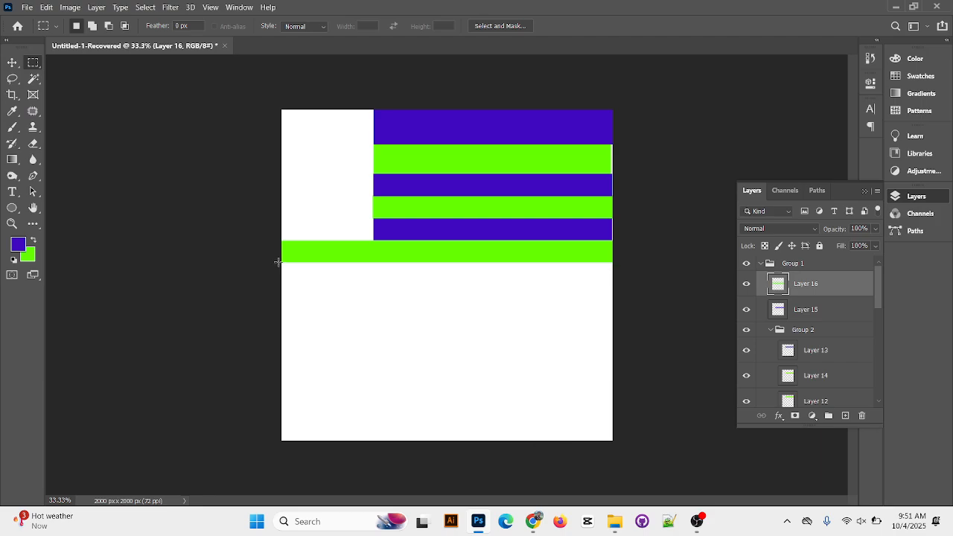
click(844, 415)
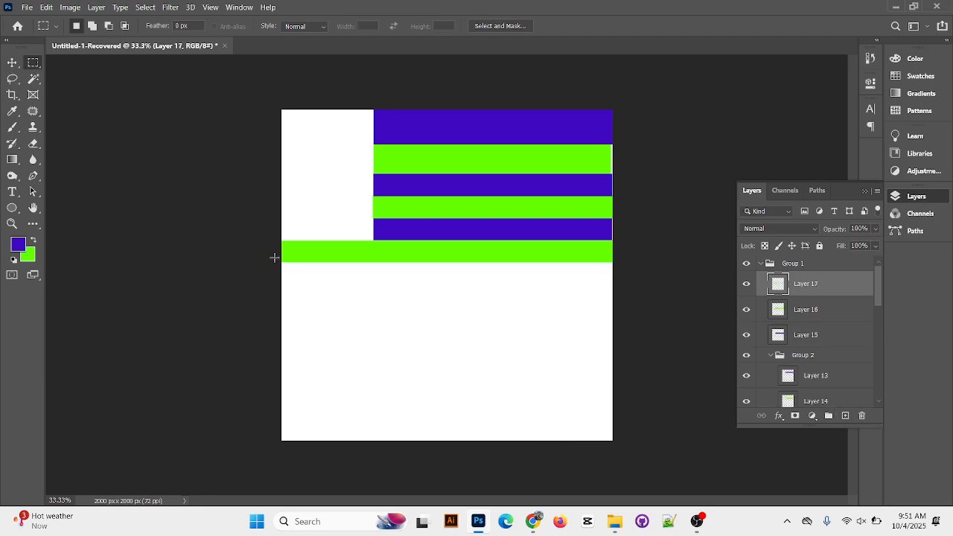
drag(282, 264, 612, 297)
key(alt+BackSpace)
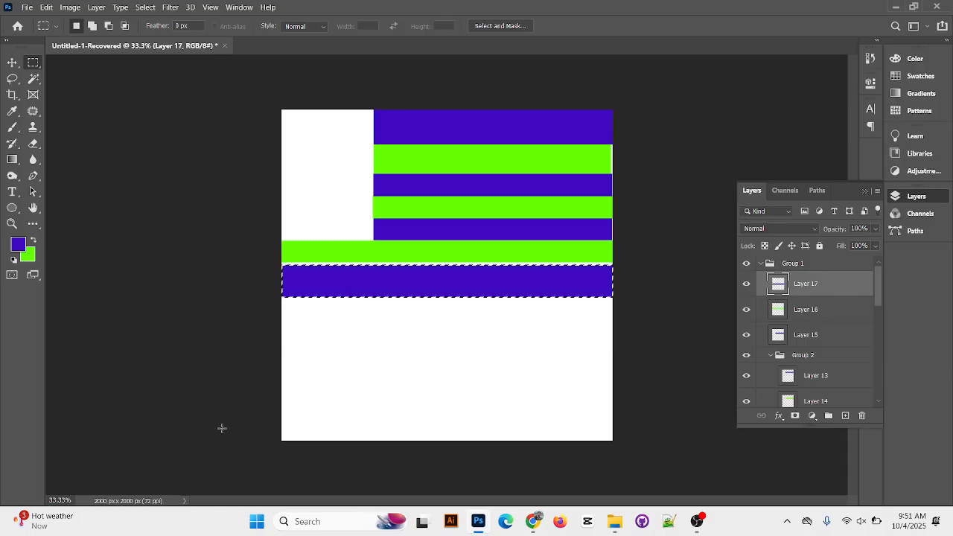
click(12, 63)
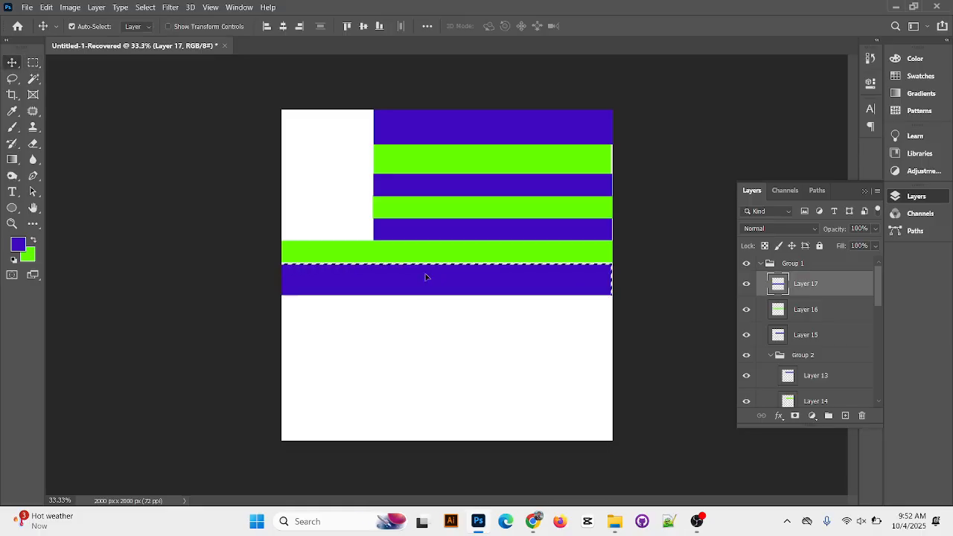
key(ctrl+d)
On the same layer, fill a full-width rectangular selection directly below the fourth violet-blue stripe with green, then clear the selection
click(32, 63)
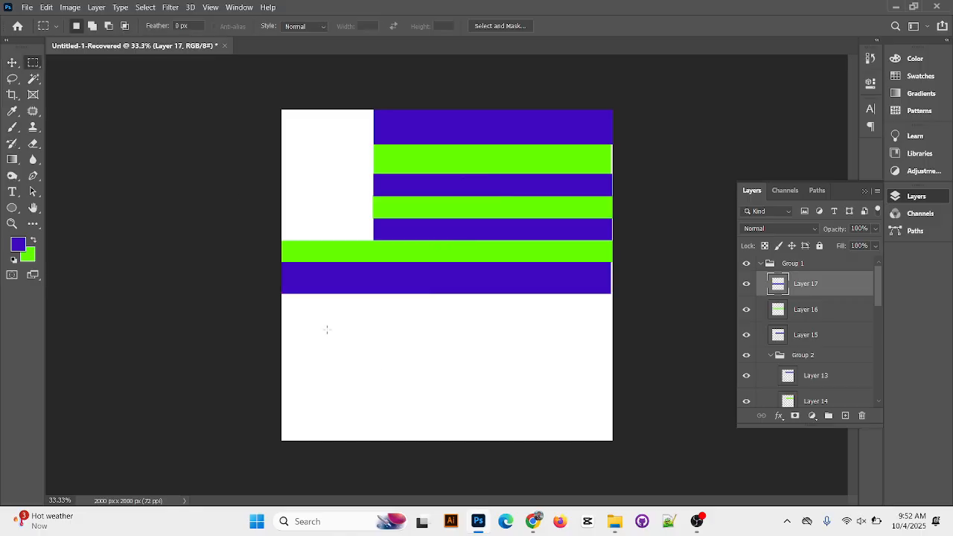
drag(509, 318, 613, 320)
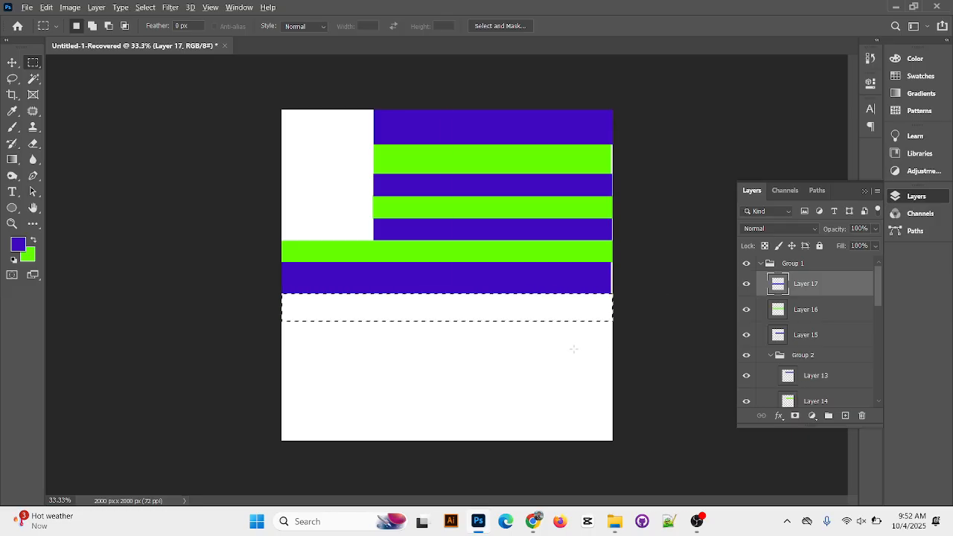
key(alt+BackSpace)
key(ctrl+BackSpace)
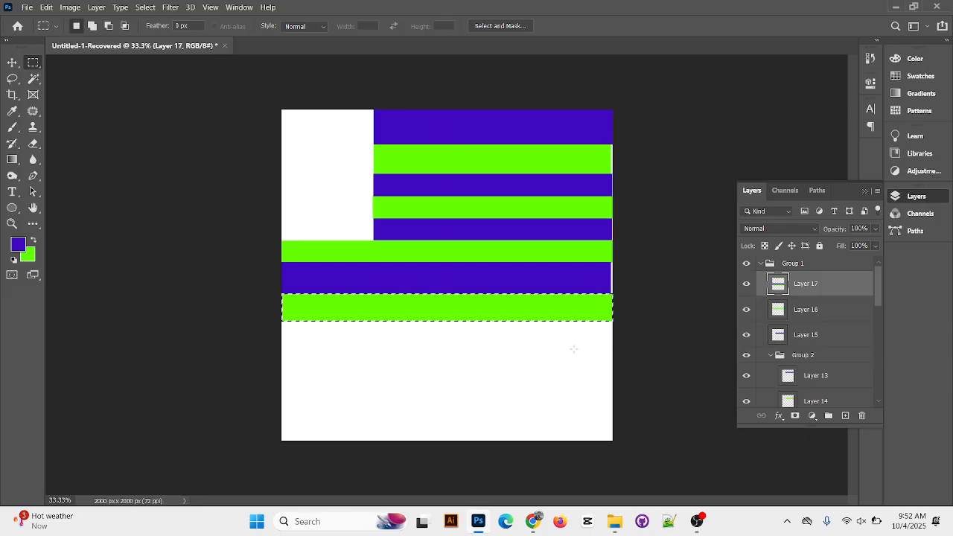
click(404, 290)
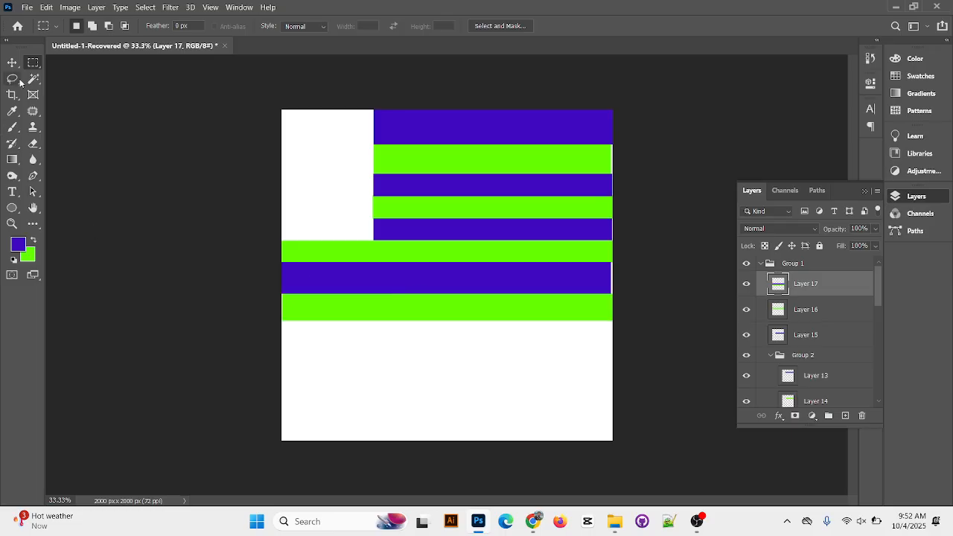
On a new layer, fill a full-width rectangular selection just below the fourth green stripe with violet-blue and clear the selection
click(845, 415)
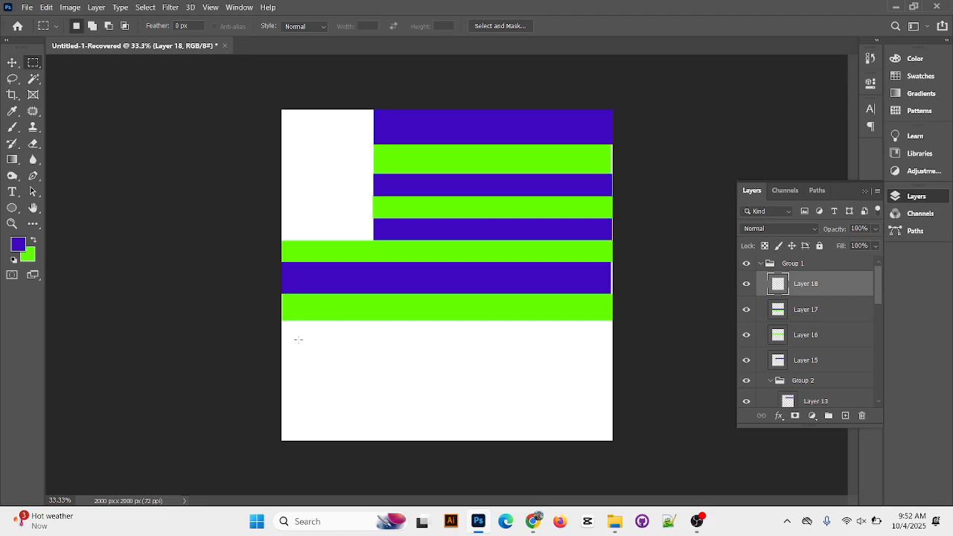
drag(281, 321, 614, 347)
key(alt+BackSpace)
click(12, 63)
key(ctrl+d)
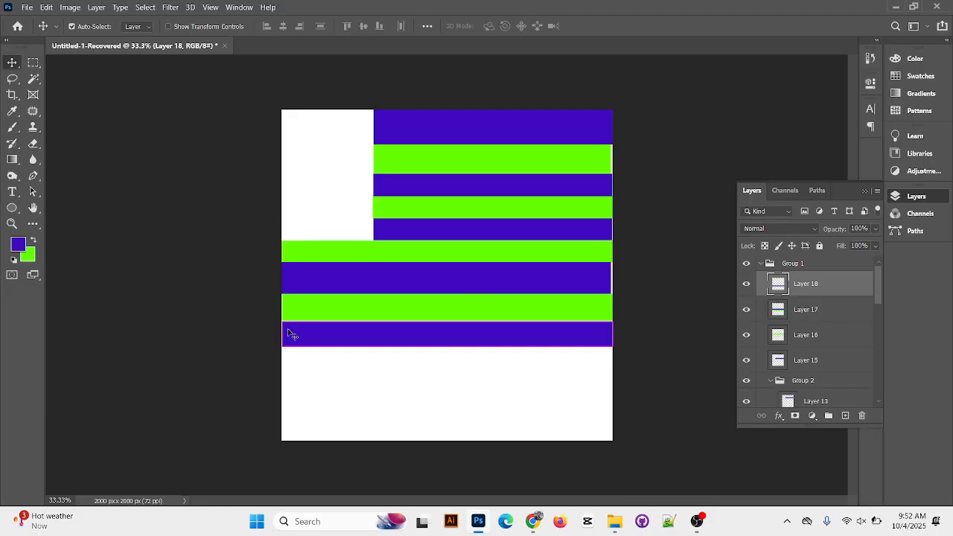
Scale the fifth violet-blue stripe to about 102.56% so that it extends past the canvas's left edge
key(ctrl+t)
drag(281, 333, 273, 335)
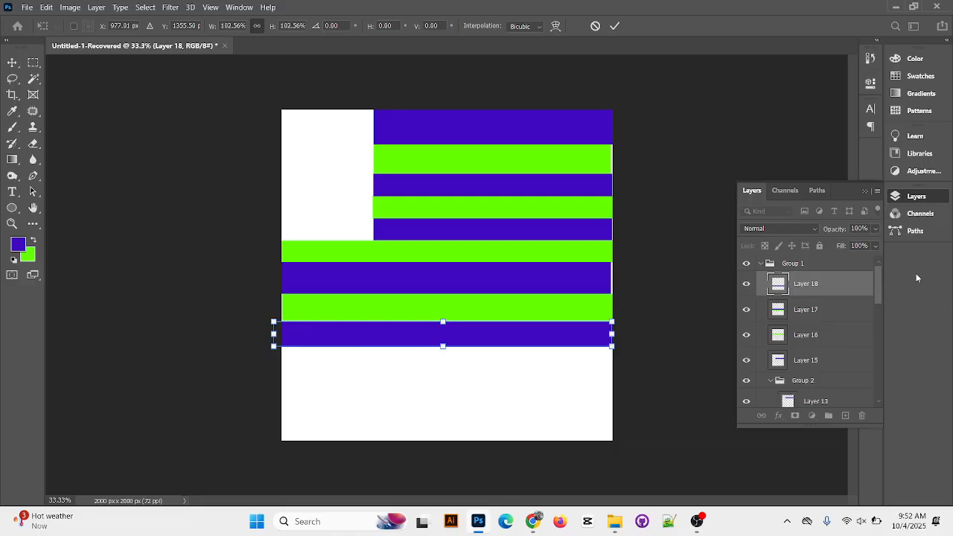
click(614, 26)
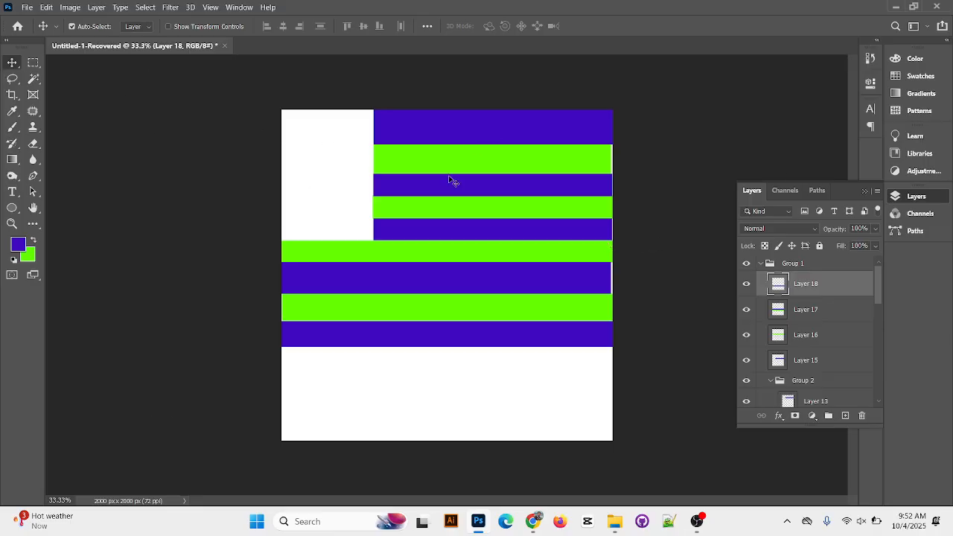
Create a new layer and make a rectangular selection over the white upper-left corner block beside the stripes
click(32, 63)
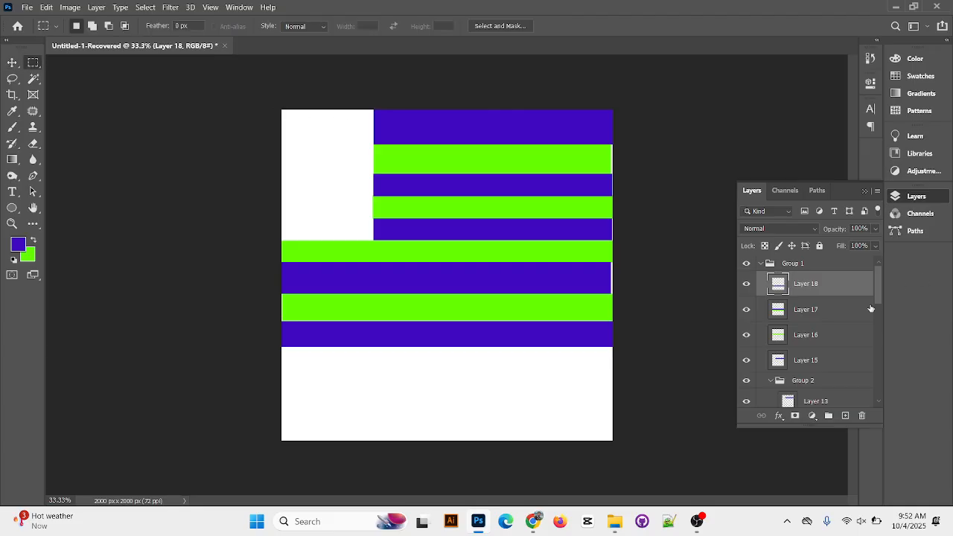
click(845, 415)
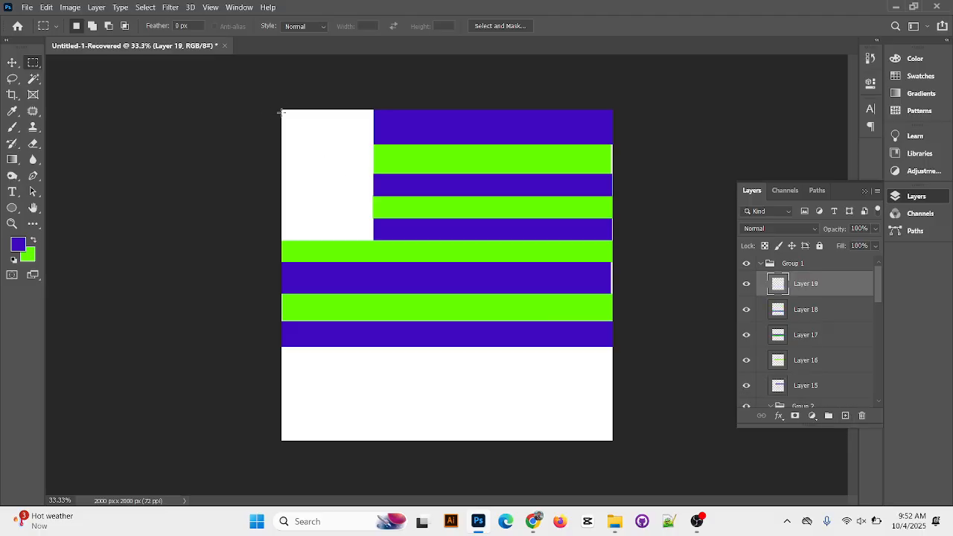
drag(282, 111, 373, 240)
Try to add a small upright rectangle inside the corner block's selection, then clear the selection
click(92, 27)
drag(313, 140, 336, 212)
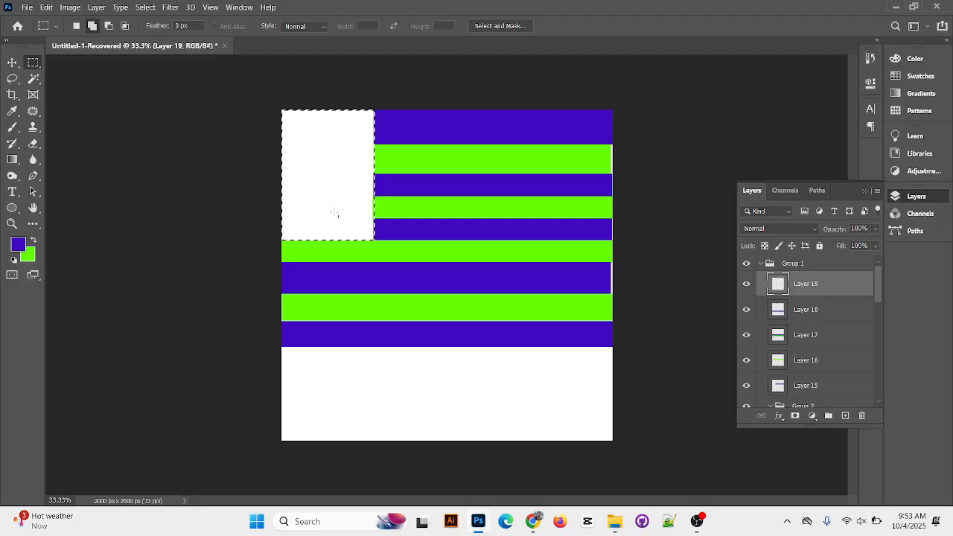
click(76, 26)
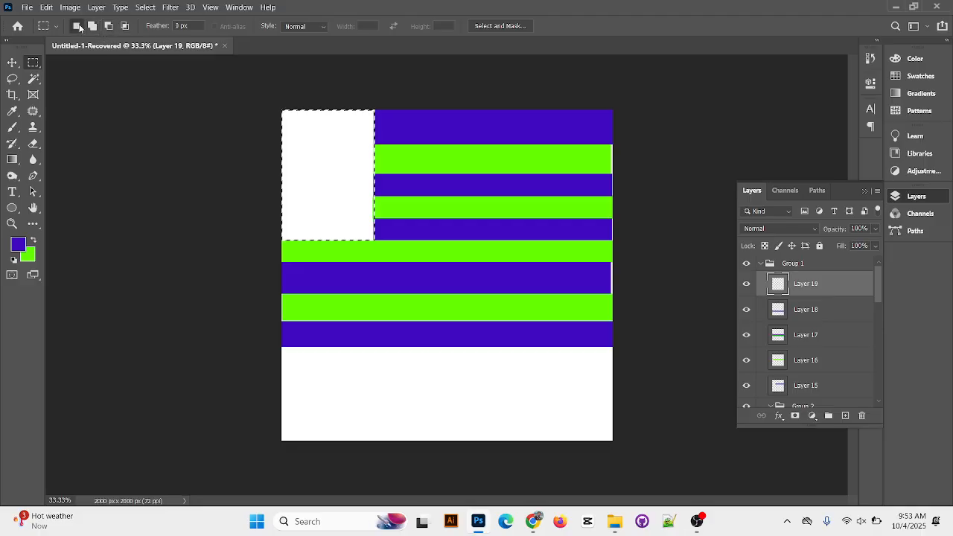
click(91, 27)
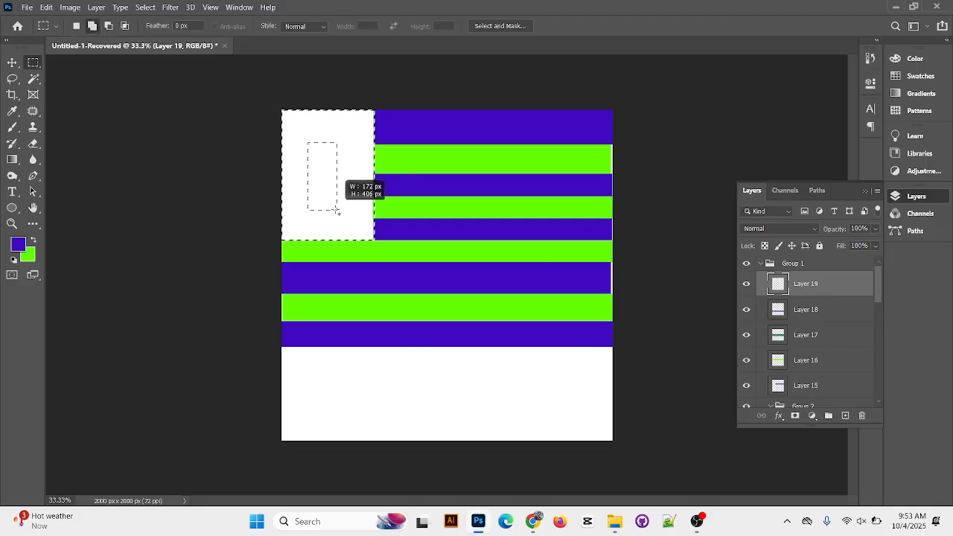
drag(335, 211, 335, 212)
click(75, 26)
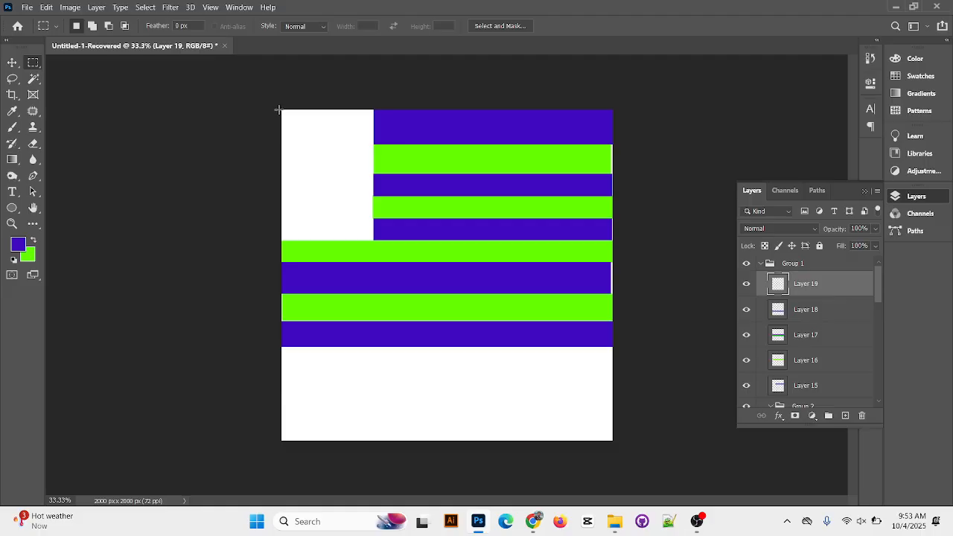
Try filling the corner block violet-blue around a subtracted cross-shaped selection, then remove the fill and the selection
drag(282, 109, 375, 240)
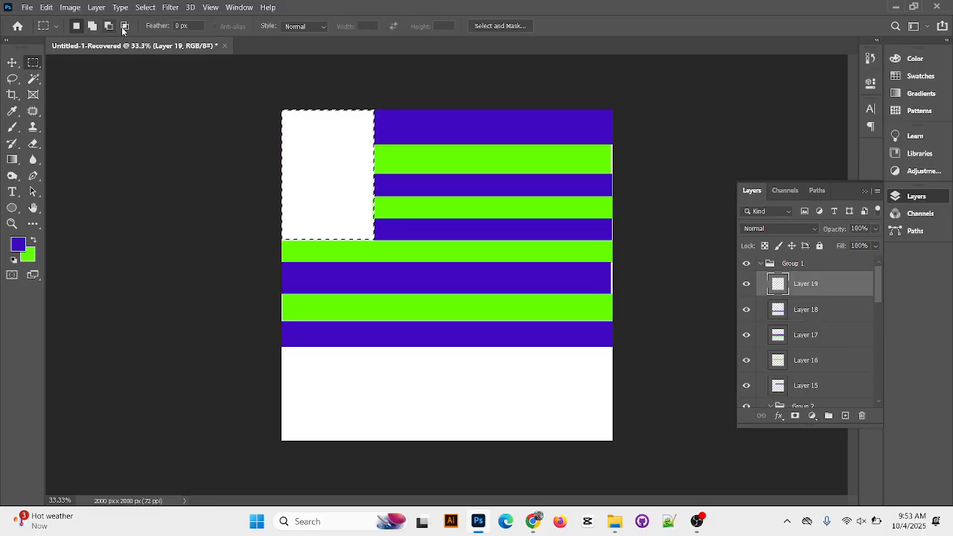
click(109, 26)
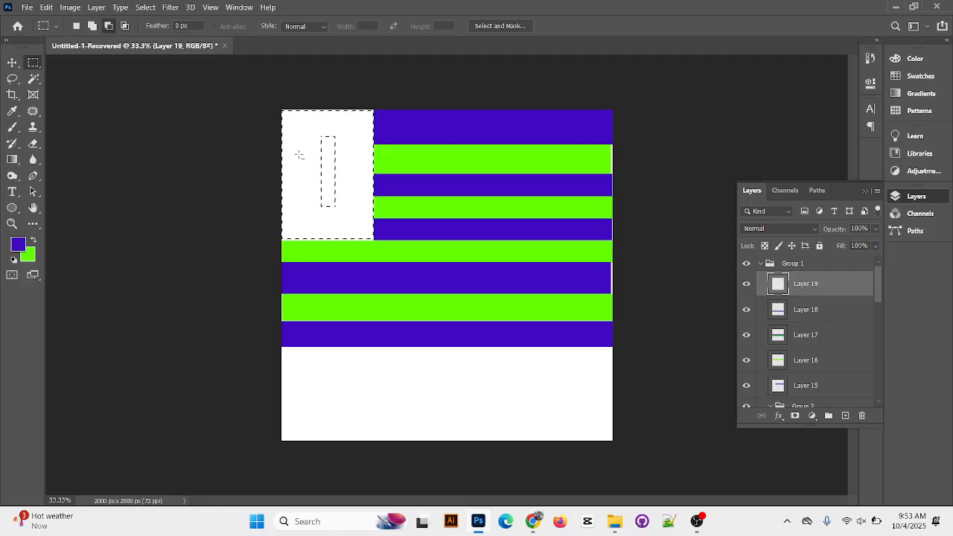
drag(354, 173, 365, 175)
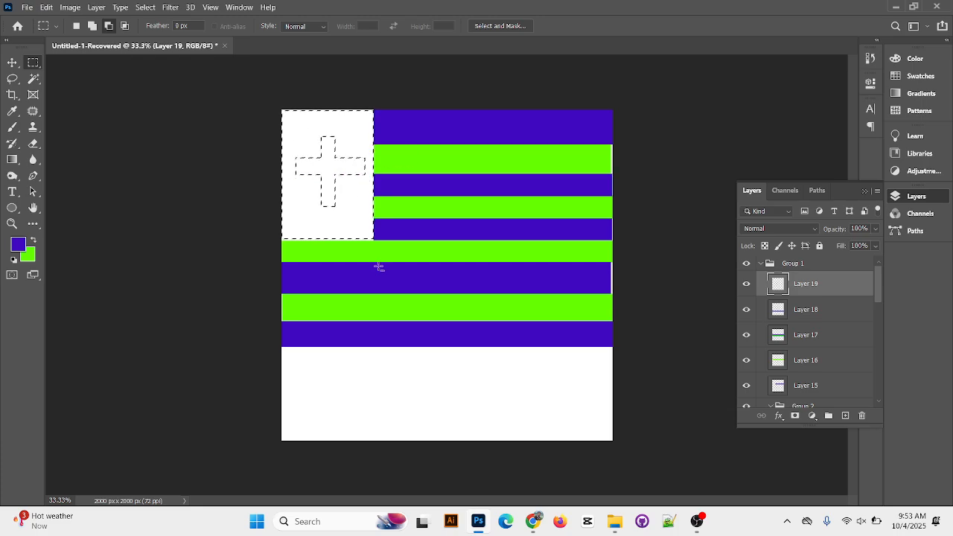
key(alt+BackSpace)
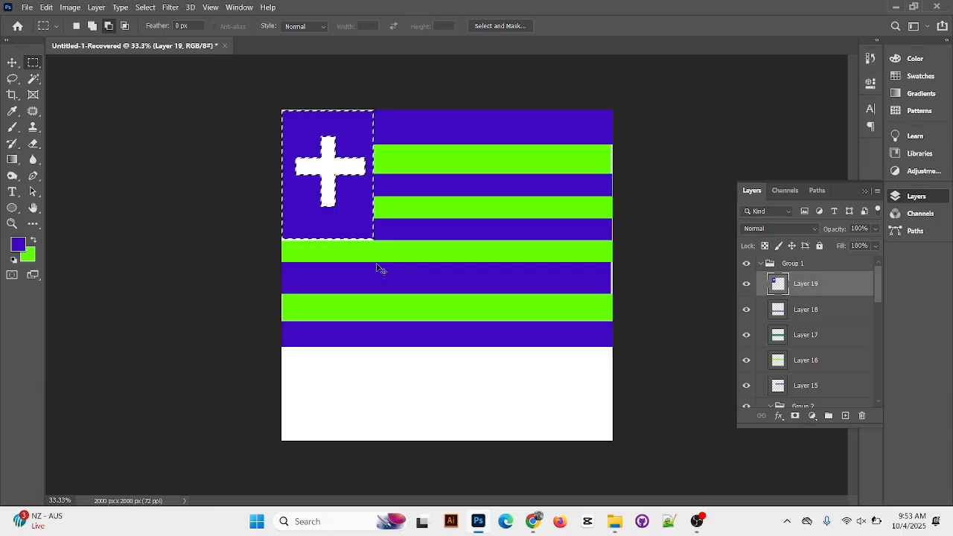
key(Delete)
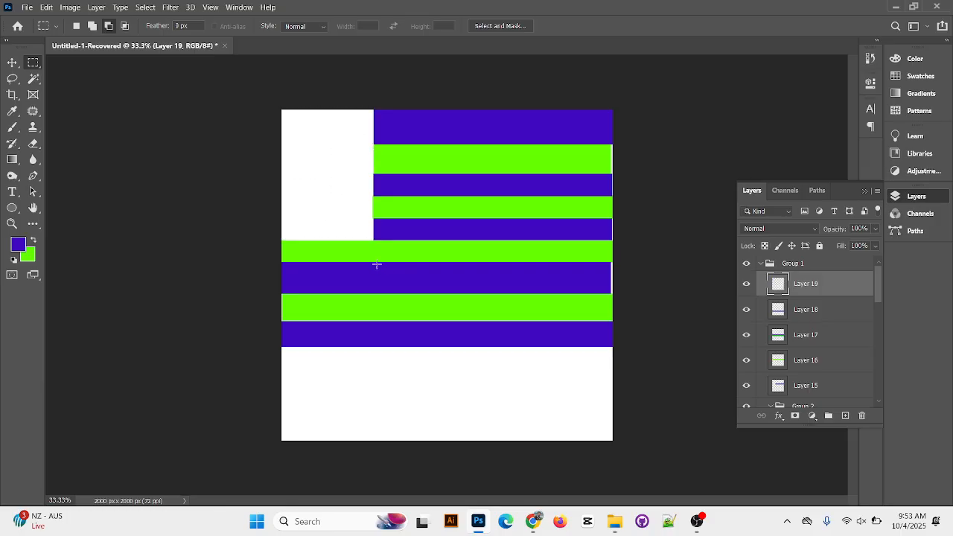
click(76, 26)
drag(281, 108, 375, 242)
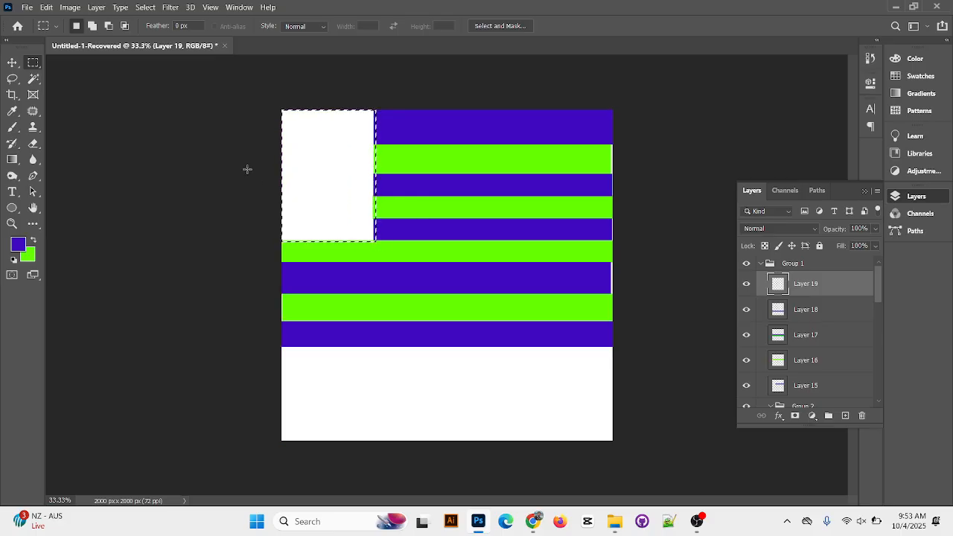
click(109, 25)
drag(299, 137, 315, 188)
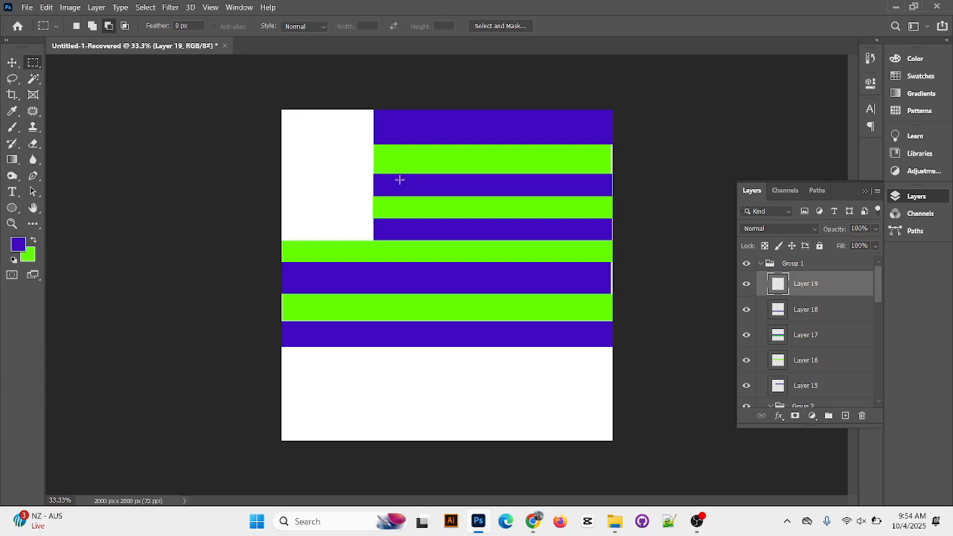
click(76, 26)
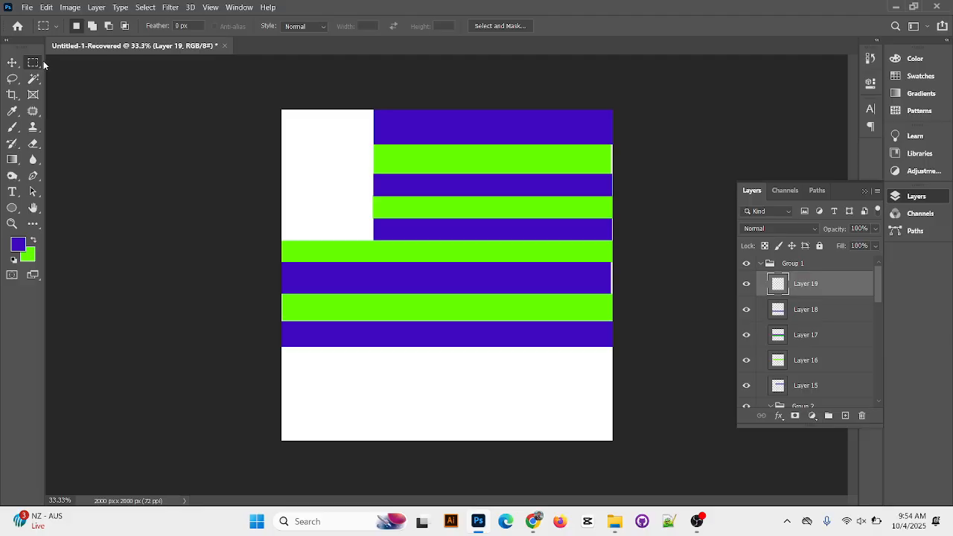
Select the white corner block, subtract a cross with an upright about 103 x 403 px, and fill the remainder violet-blue
drag(283, 110, 374, 240)
click(108, 26)
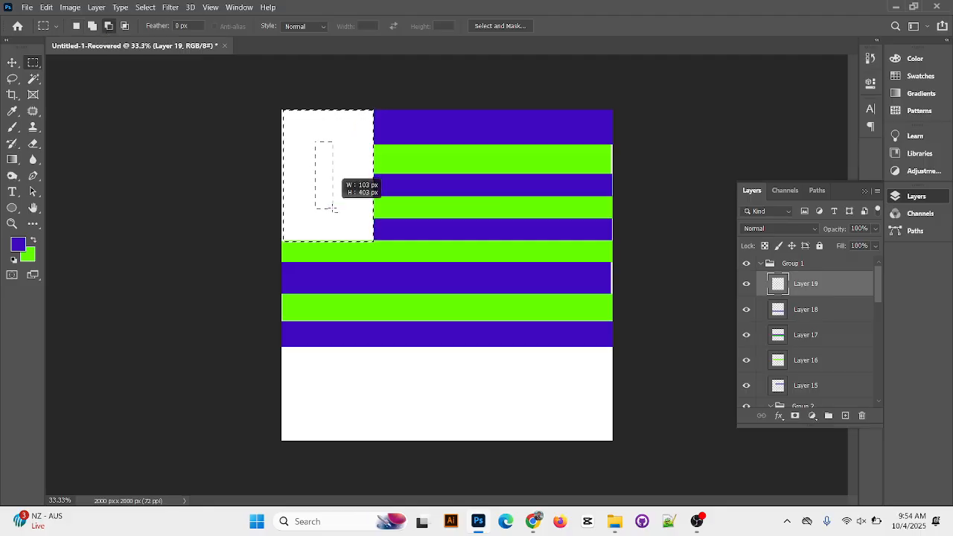
drag(349, 179, 357, 181)
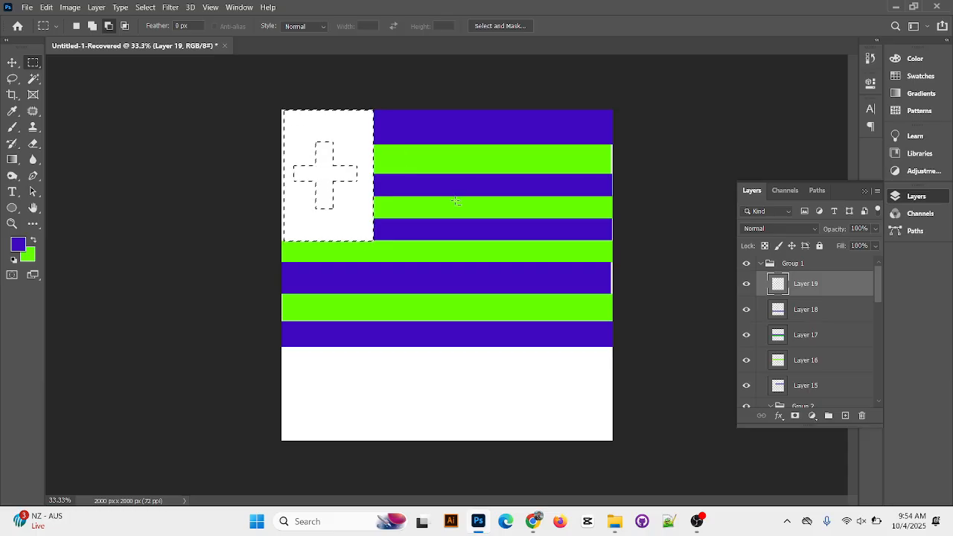
key(alt+BackSpace)
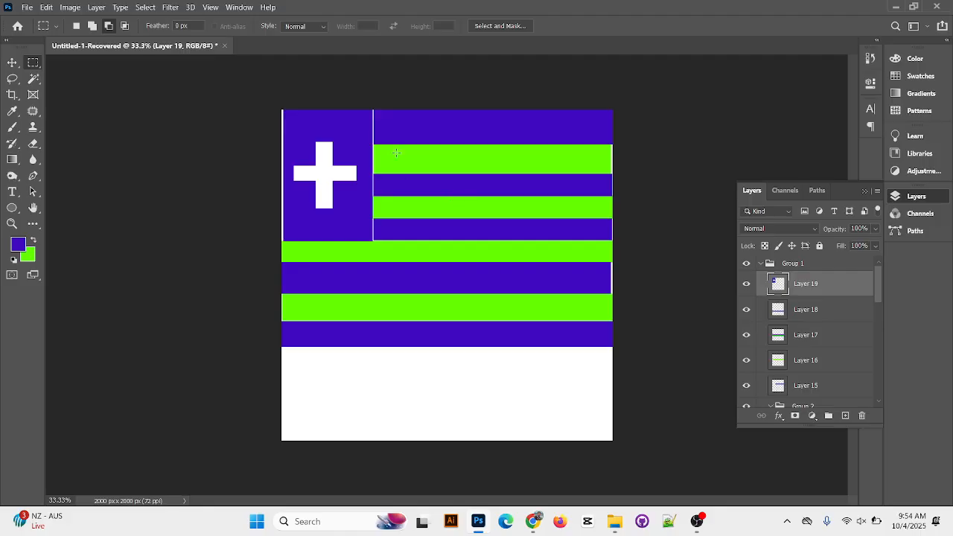
Enlarge the violet-blue cross block slightly to cover the white gaps at the canvas edge and beside the stripes
key(ctrl+t)
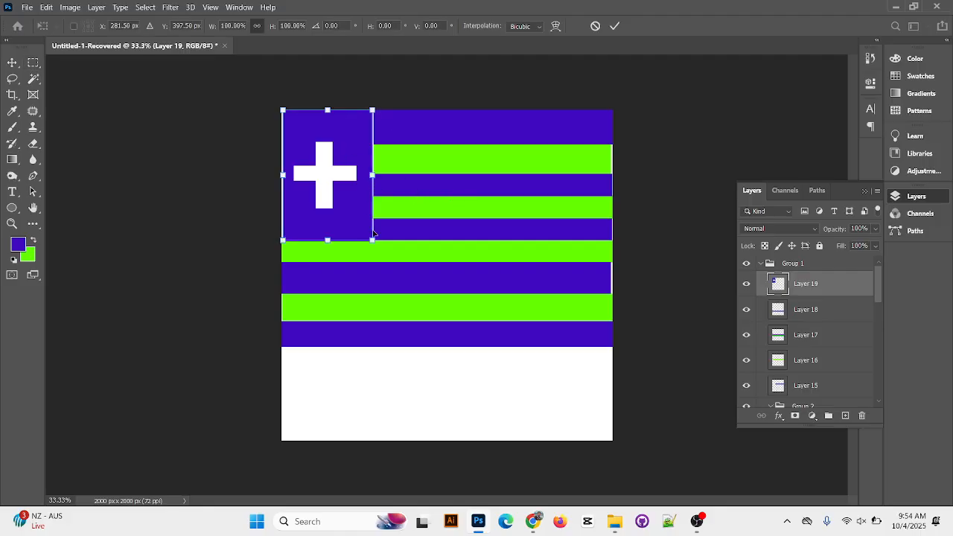
drag(372, 239, 378, 241)
click(614, 26)
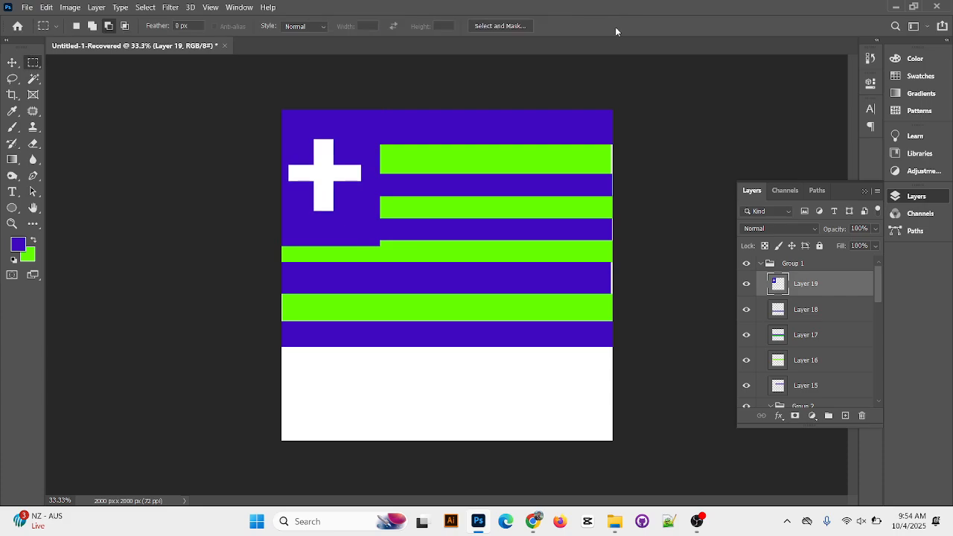
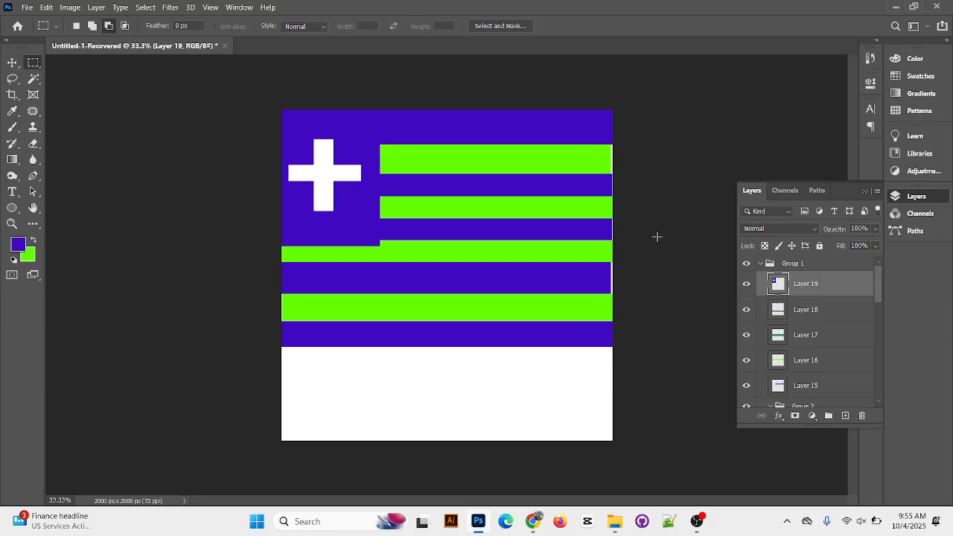
Try filling the entire cross block layer with violet-blue while nothing is selected, and undo the fill
key(alt+BackSpace)
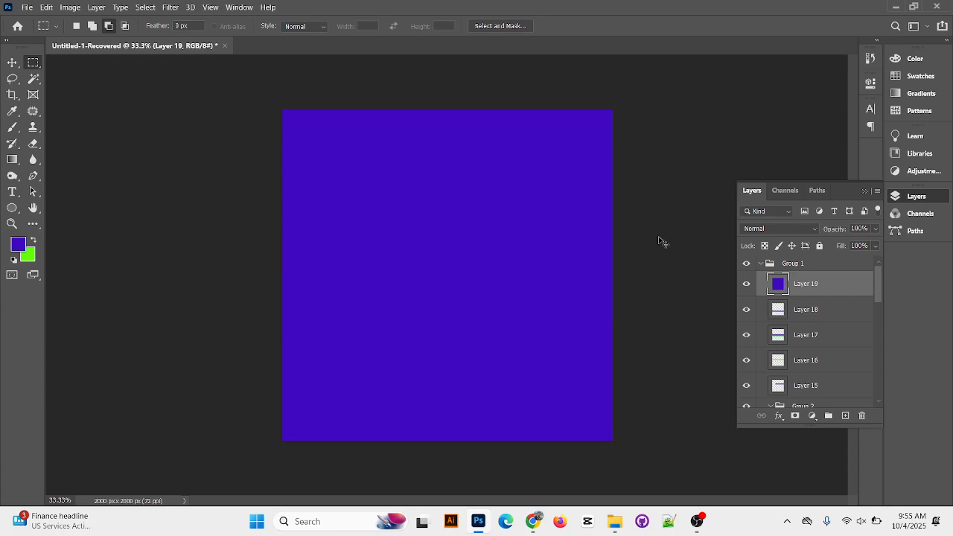
key(ctrl+z)
key(ctrl+shift+z)
key(ctrl+z)
key(ctrl+shift+z)
key(ctrl+z)
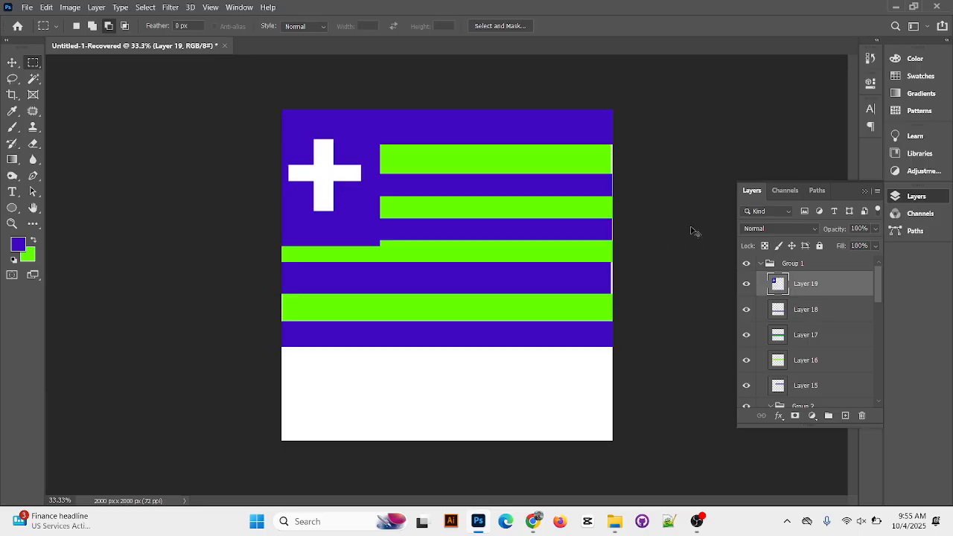
Add an empty layer above the cross block, and undo a violet-blue fill tried on it
click(845, 415)
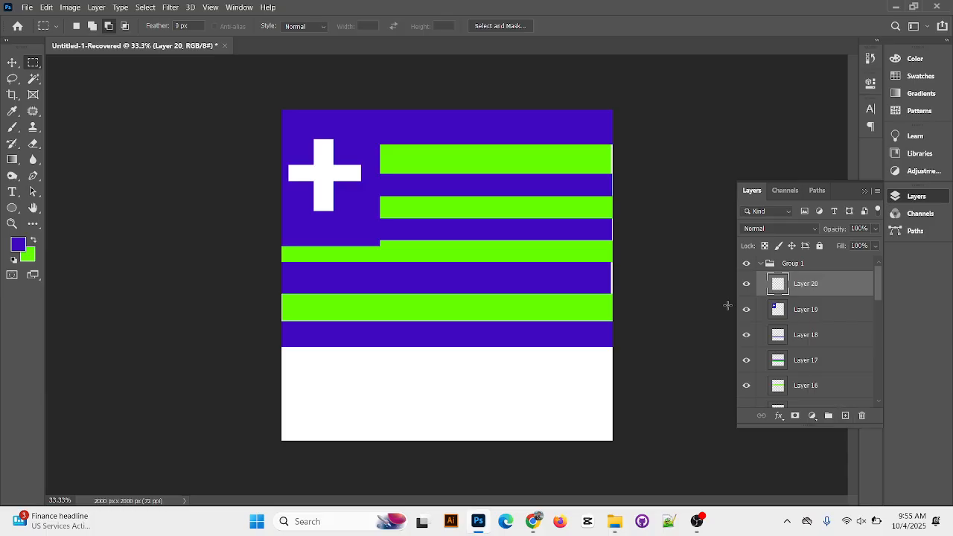
key(alt+BackSpace)
key(ctrl+z)
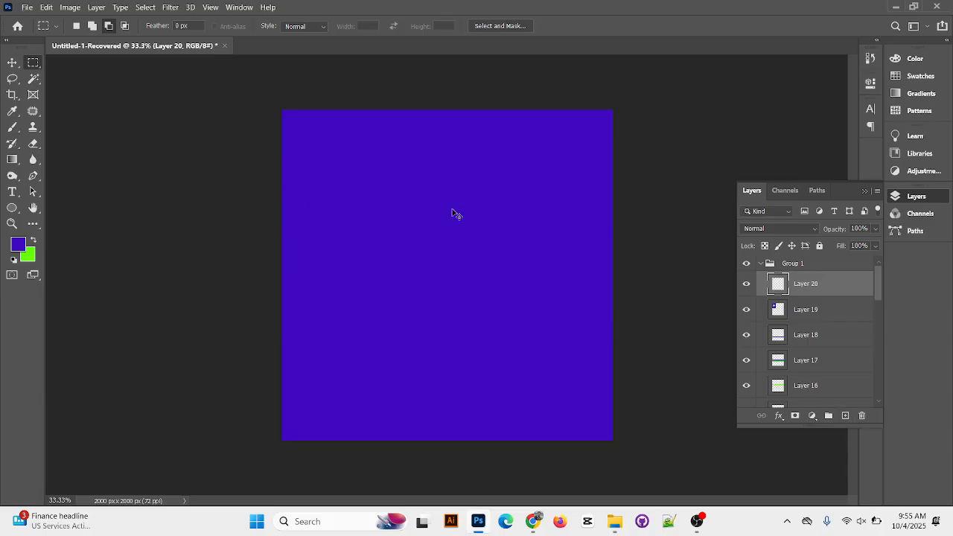
click(12, 63)
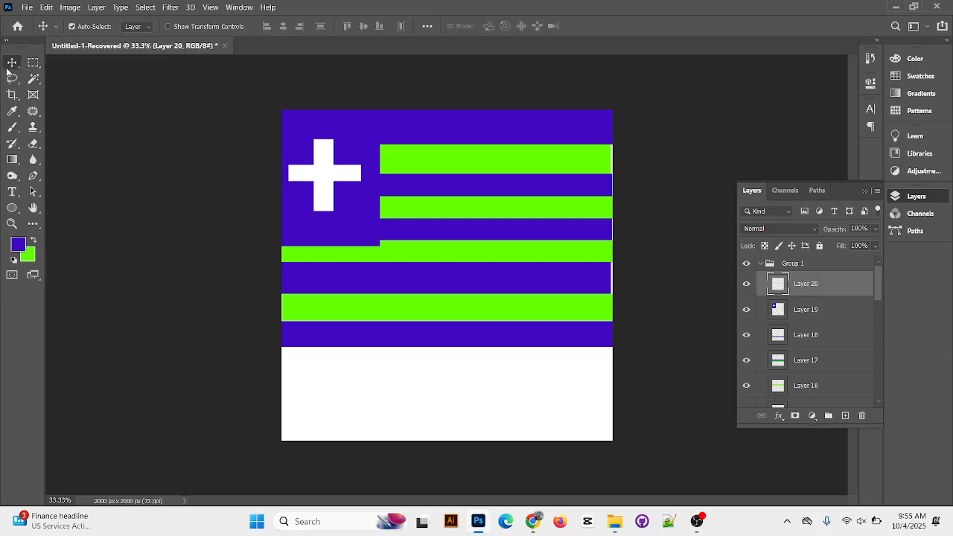
click(806, 318)
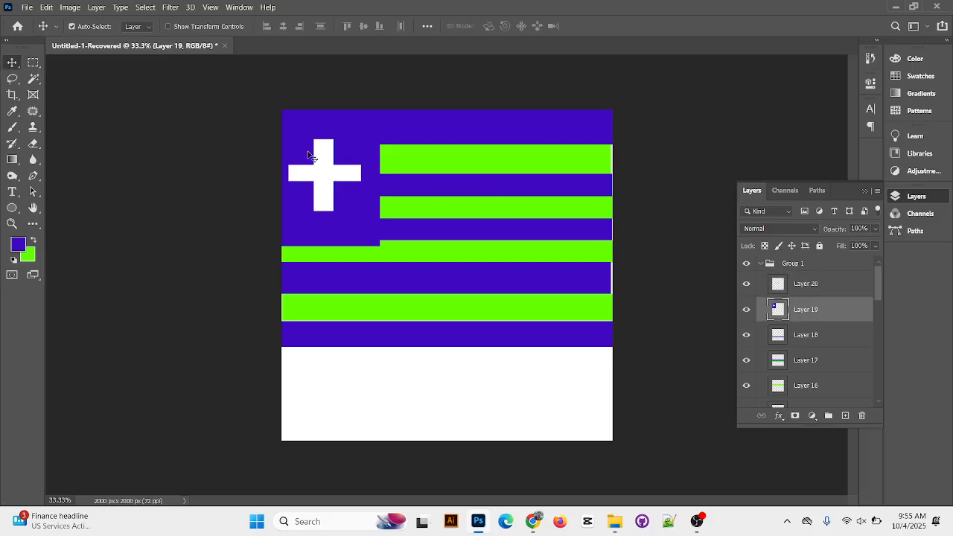
click(318, 173)
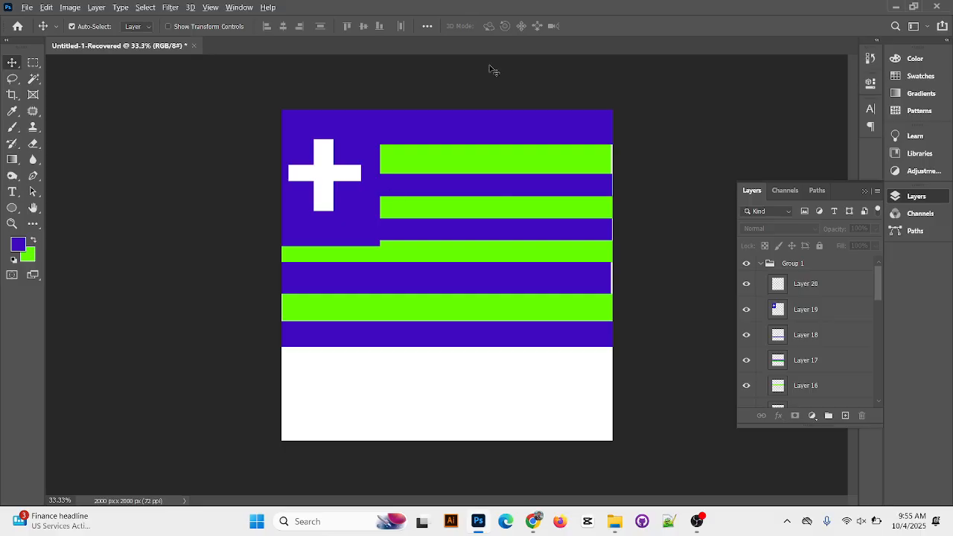
key(ctrl)
key(ctrl)
Select the white cross's upright, fill it with red ff0006 on a new layer, and clear the selection
click(32, 63)
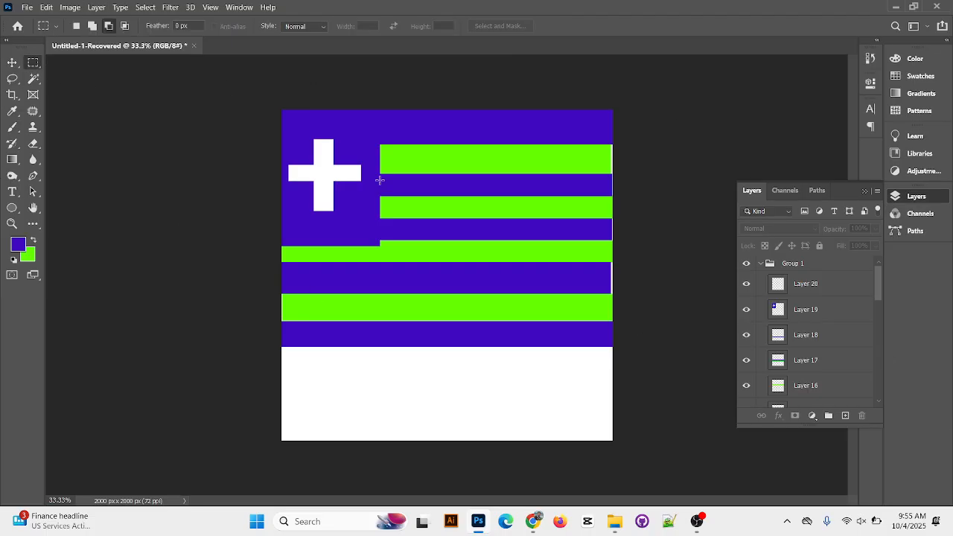
drag(312, 138, 335, 212)
click(844, 415)
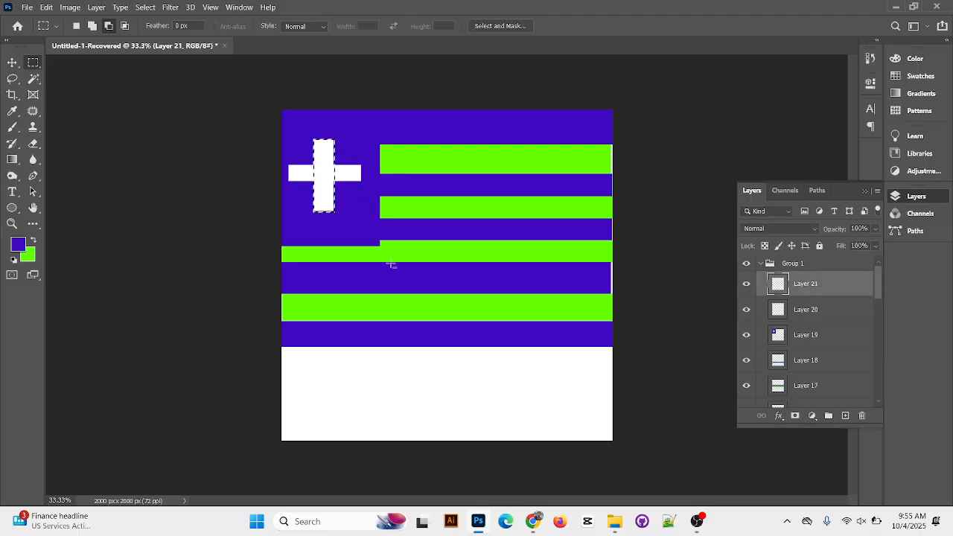
click(18, 244)
drag(467, 138, 471, 174)
mouse_move(488, 130)
mouse_down()
mouse_move(494, 117)
mouse_move(472, 118)
mouse_move(488, 104)
mouse_up()
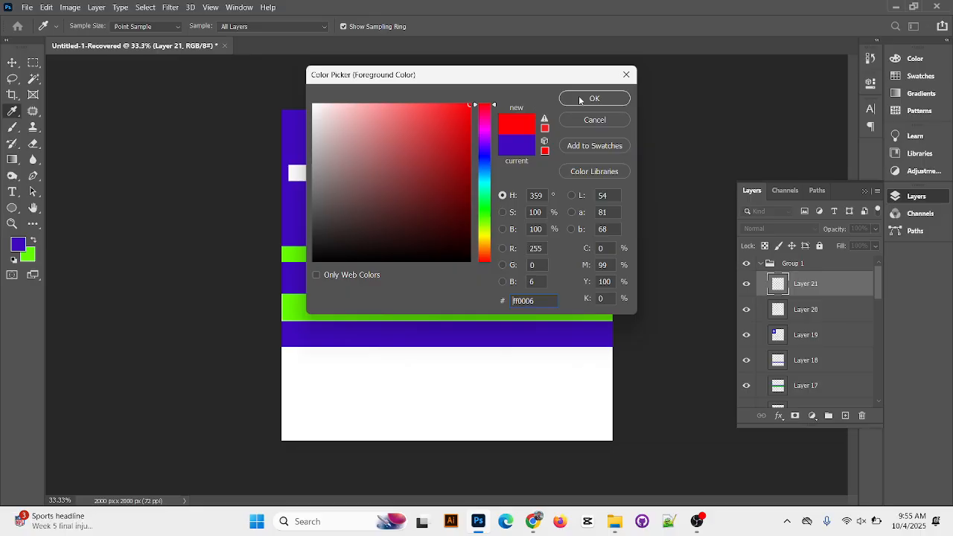
click(579, 100)
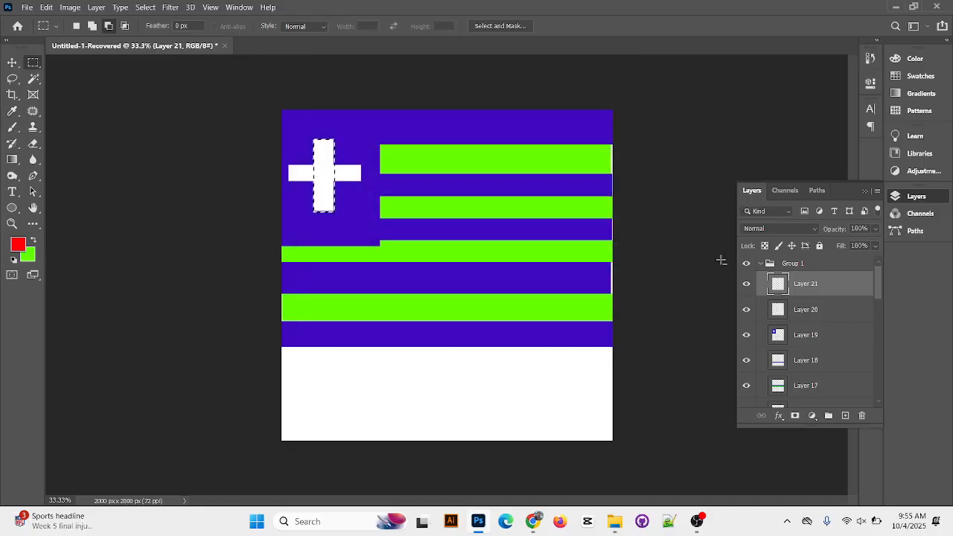
key(alt+BackSpace)
key(ctrl+d)
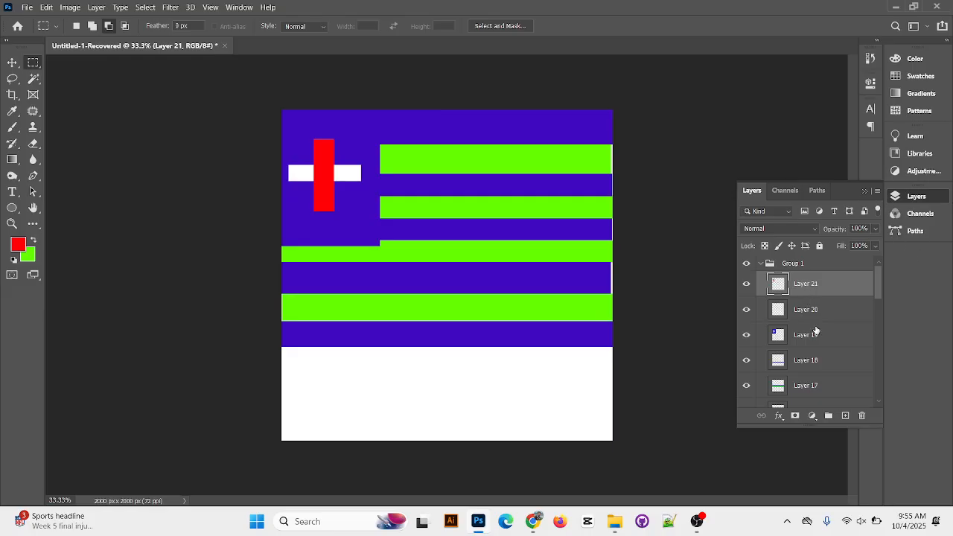
On another new layer, select the cross's horizontal bar, fill it with the same red, and clear the selection
click(845, 415)
click(12, 63)
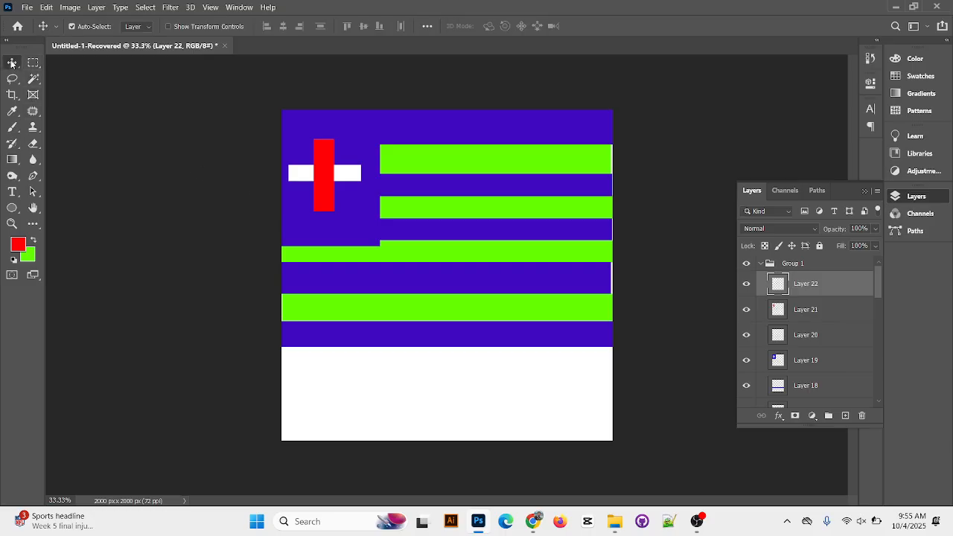
click(32, 62)
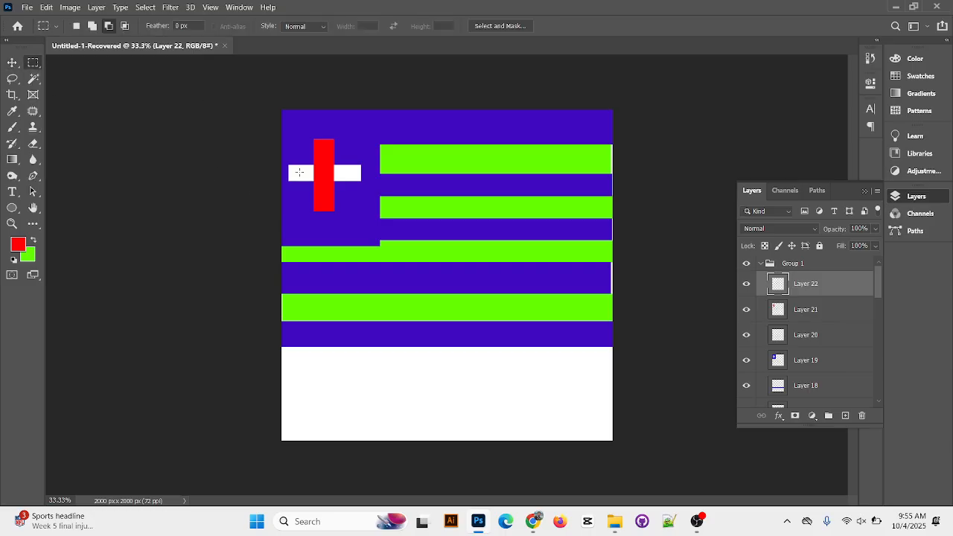
drag(291, 163, 363, 181)
key(alt+BackSpace)
key(ctrl+d)
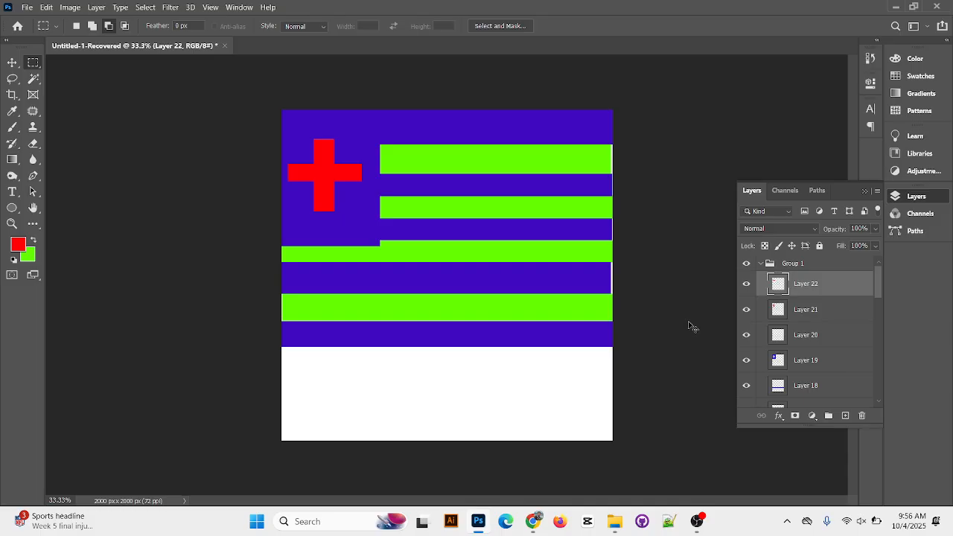
Undo the red fills of the cross, delete the leftover empty top layer and clear the selection
key(ctrl+z)
key(ctrl+z)
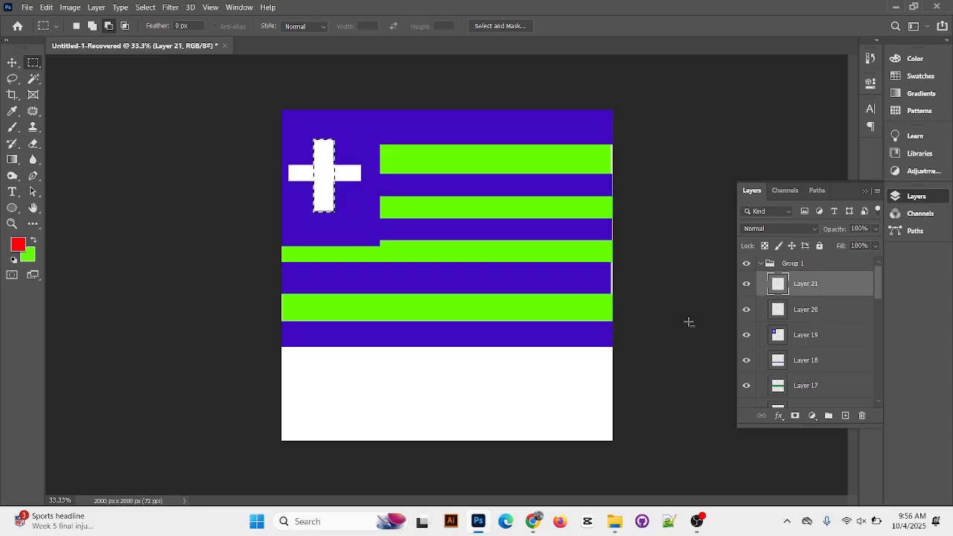
key(Delete)
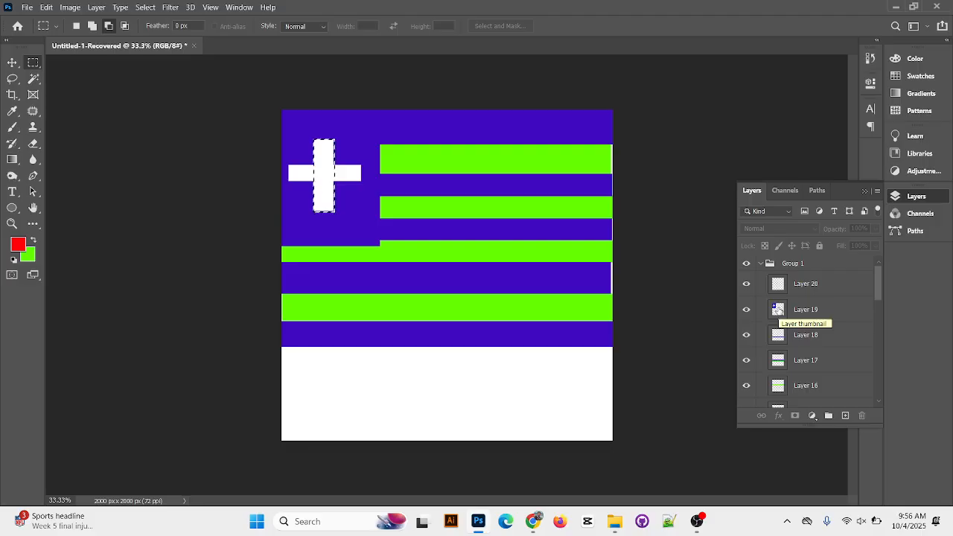
click(570, 314)
Save the document on the computer's Desktop as a Photoshop file named "class 5" with Maximize Compatibility on
click(27, 7)
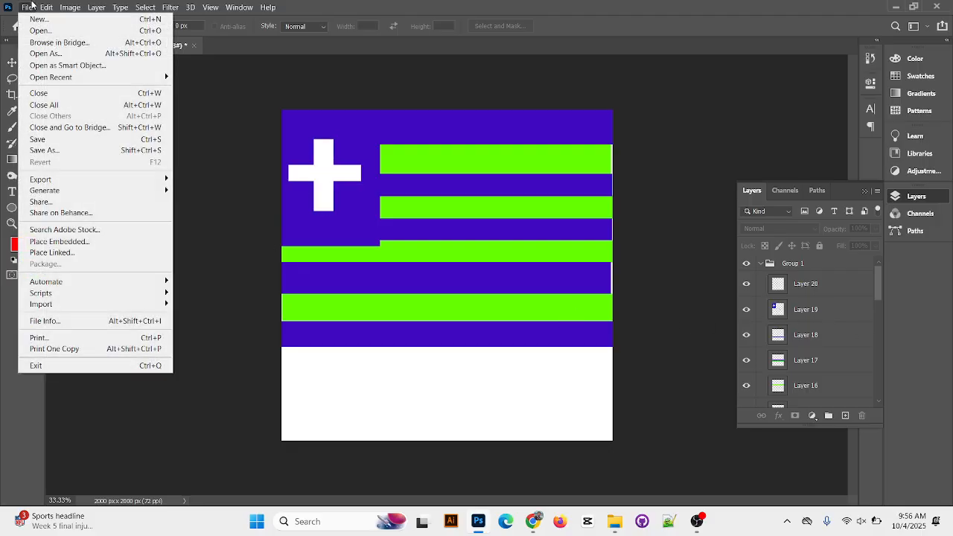
click(92, 138)
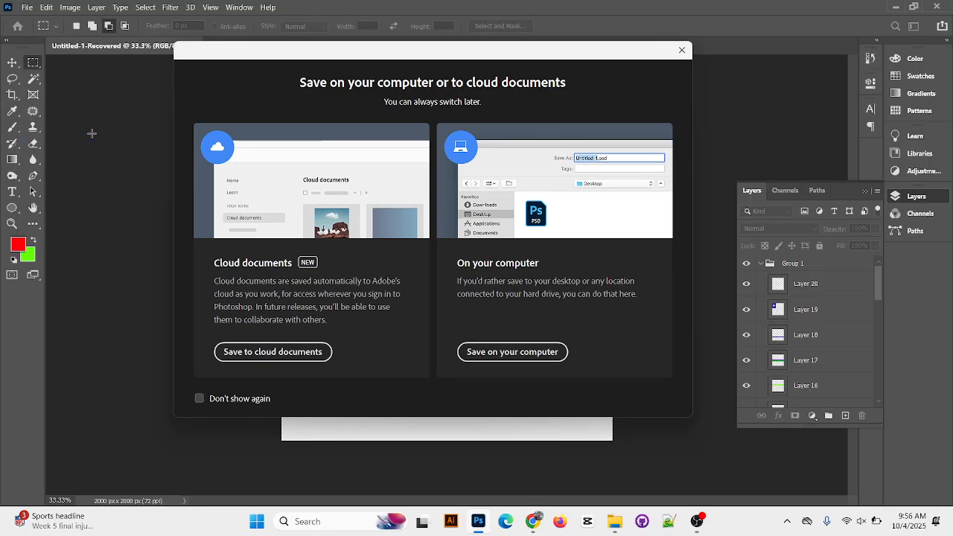
click(521, 357)
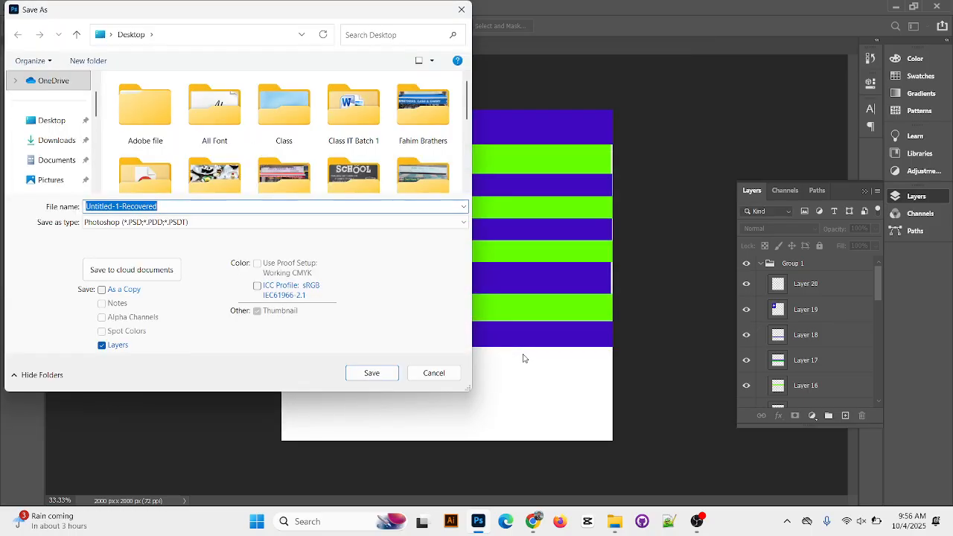
click(62, 121)
click(172, 207)
text(class)
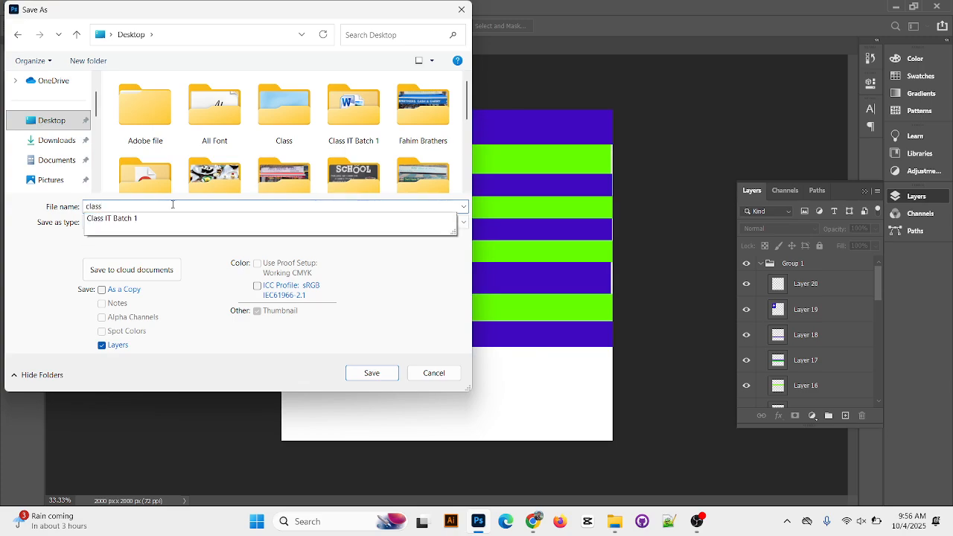
text( 5)
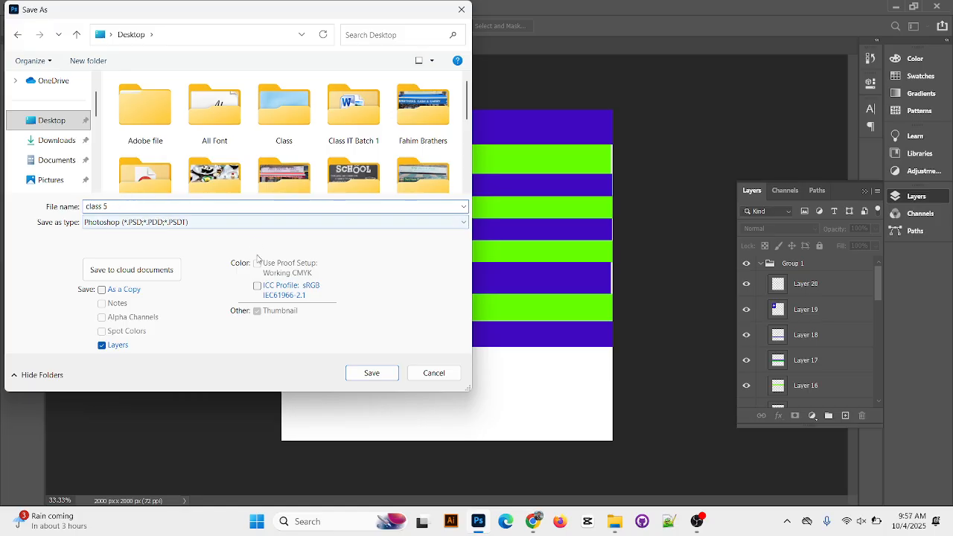
click(378, 372)
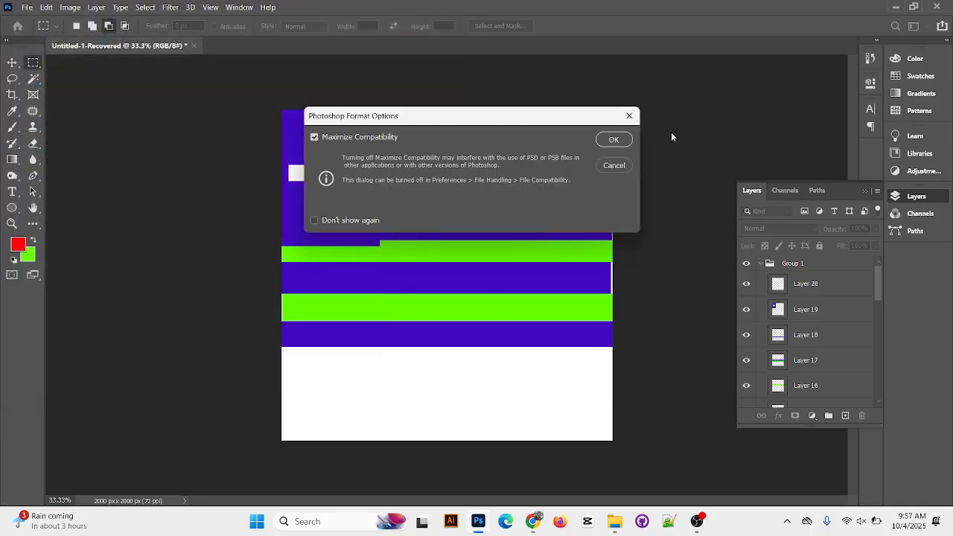
click(613, 141)
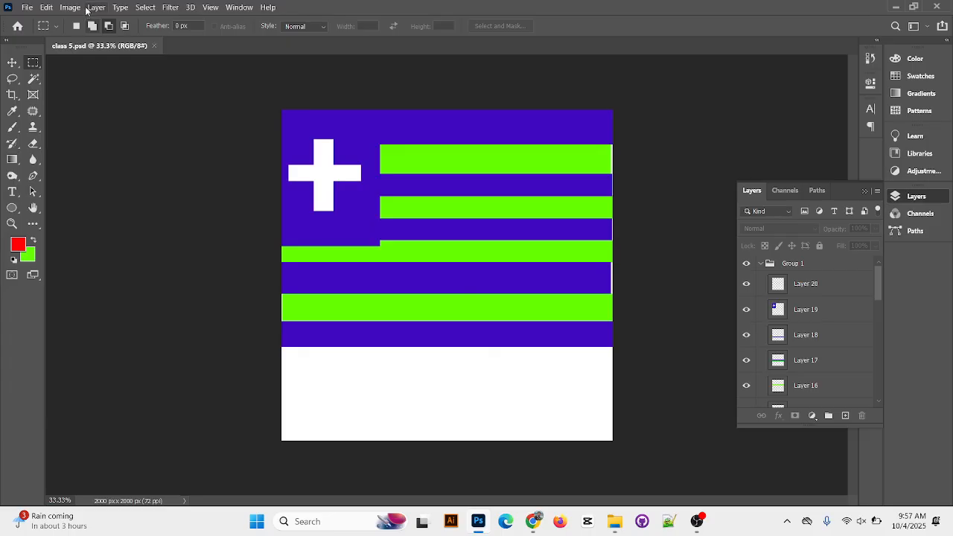
Save a JPEG copy named "class 5" to the Desktop with quality 12 Maximum and the Baseline ("Standard") format
click(27, 6)
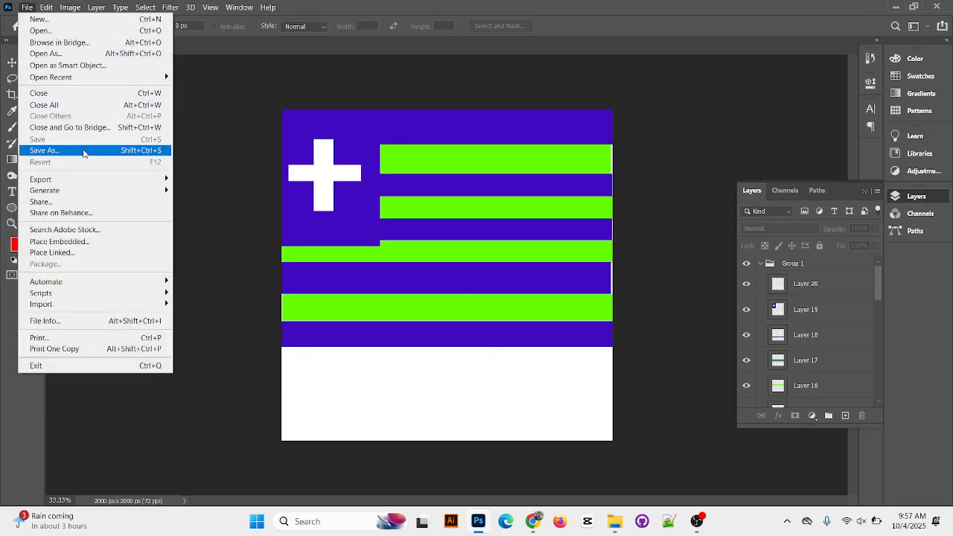
click(84, 152)
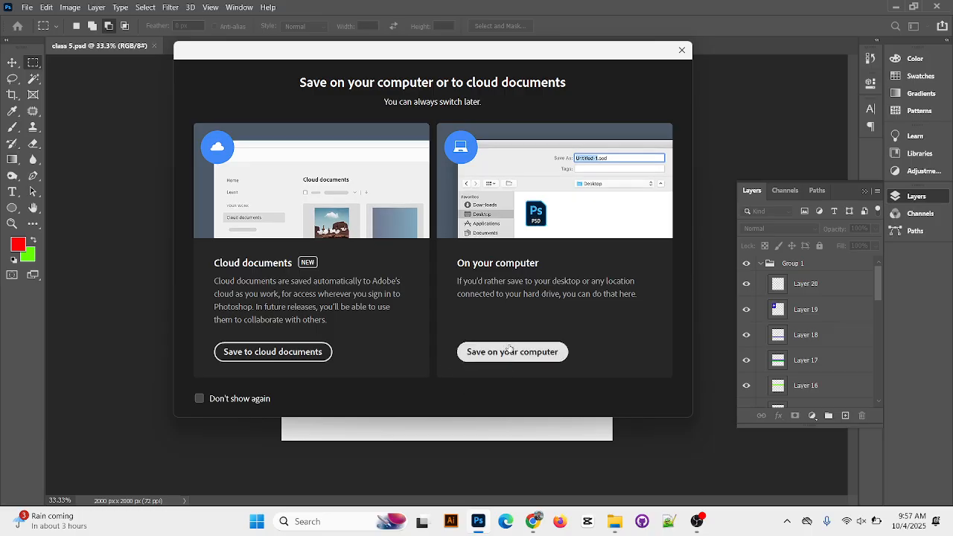
click(510, 352)
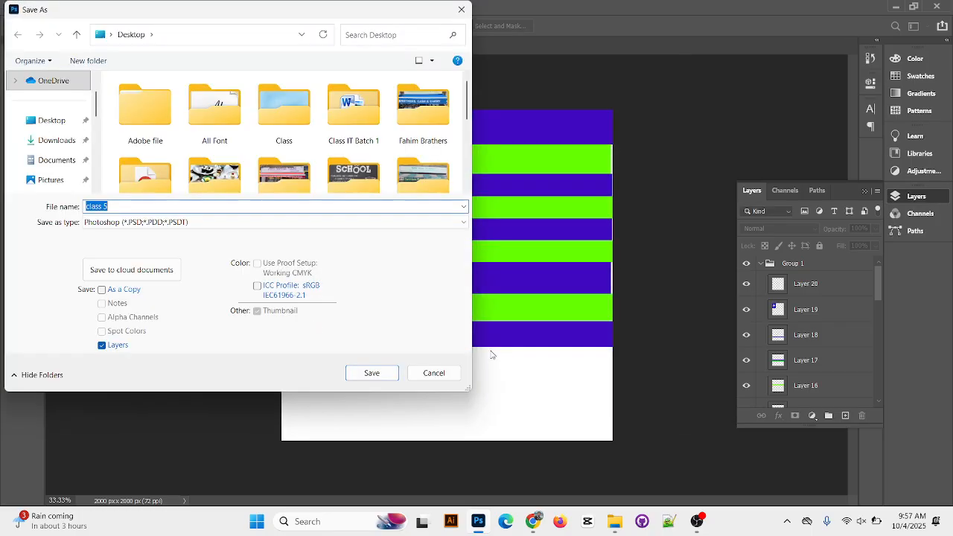
click(463, 227)
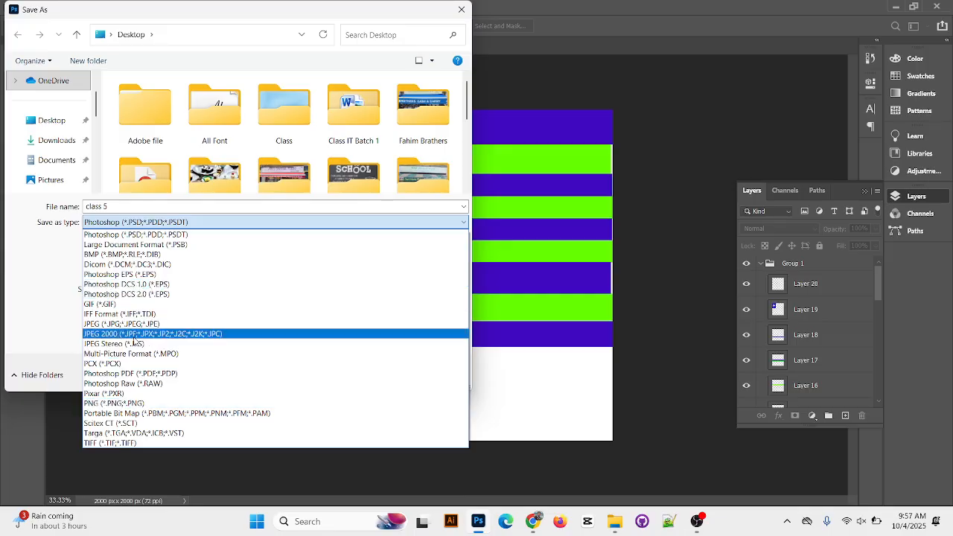
click(165, 328)
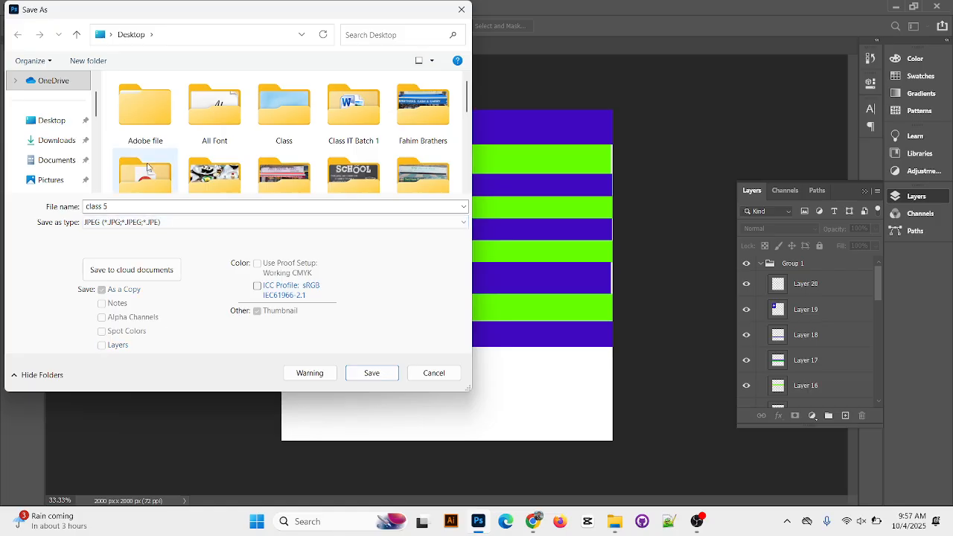
click(361, 373)
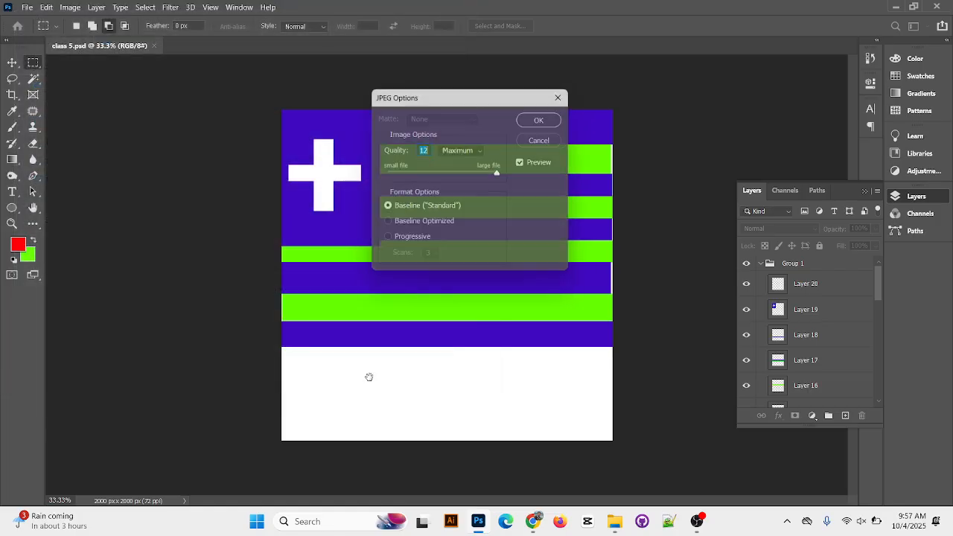
click(545, 118)
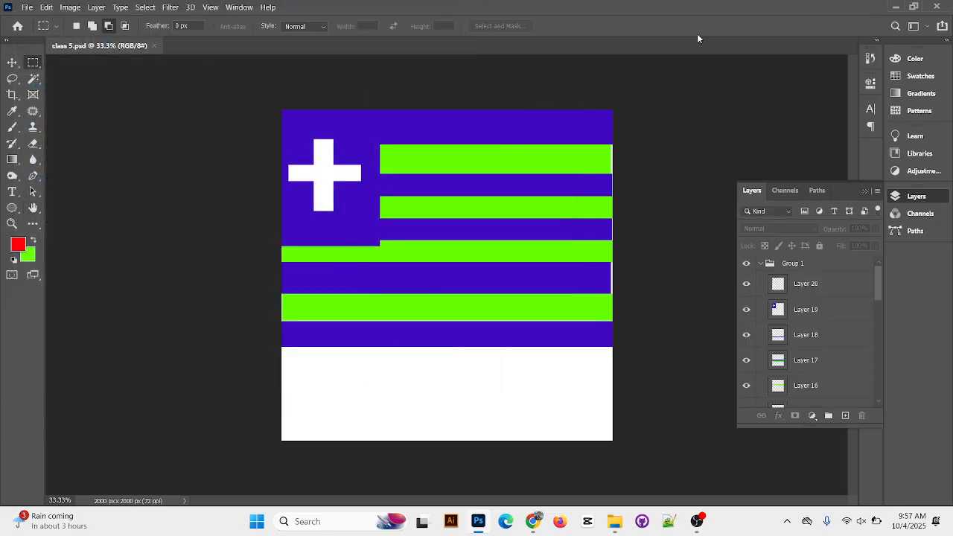
Switch to the desktop, open the class 5 JPEG to examine the exported flag, and close the viewer
click(894, 6)
drag(117, 386, 224, 330)
double_click(167, 88)
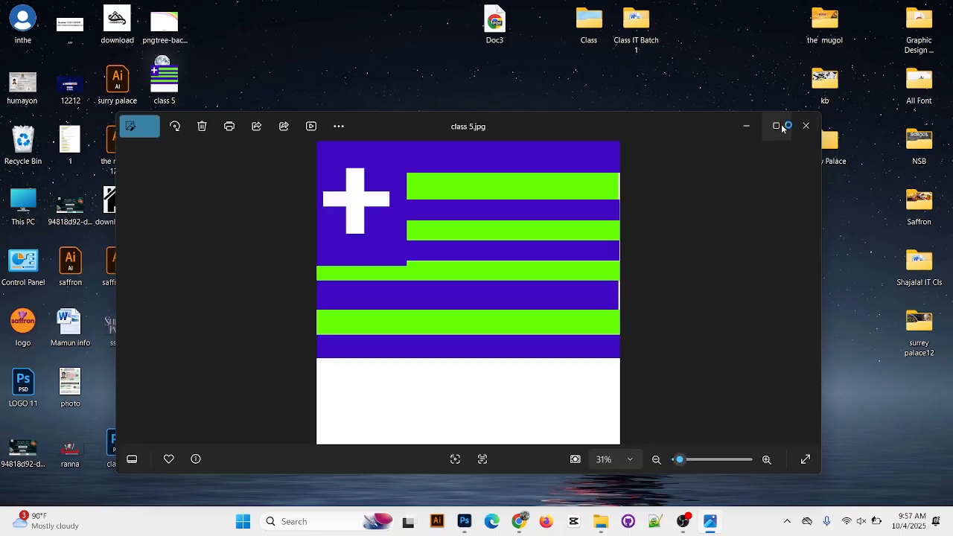
click(780, 125)
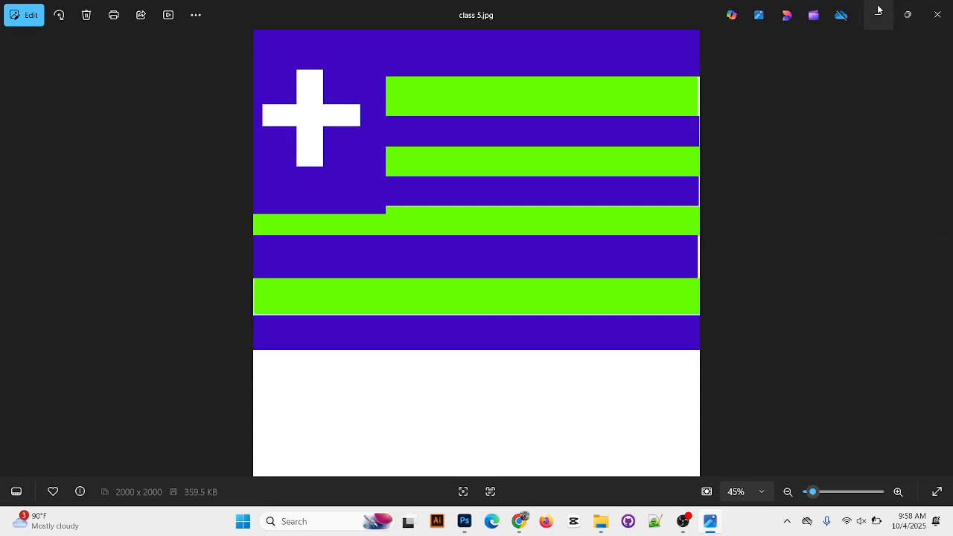
click(936, 14)
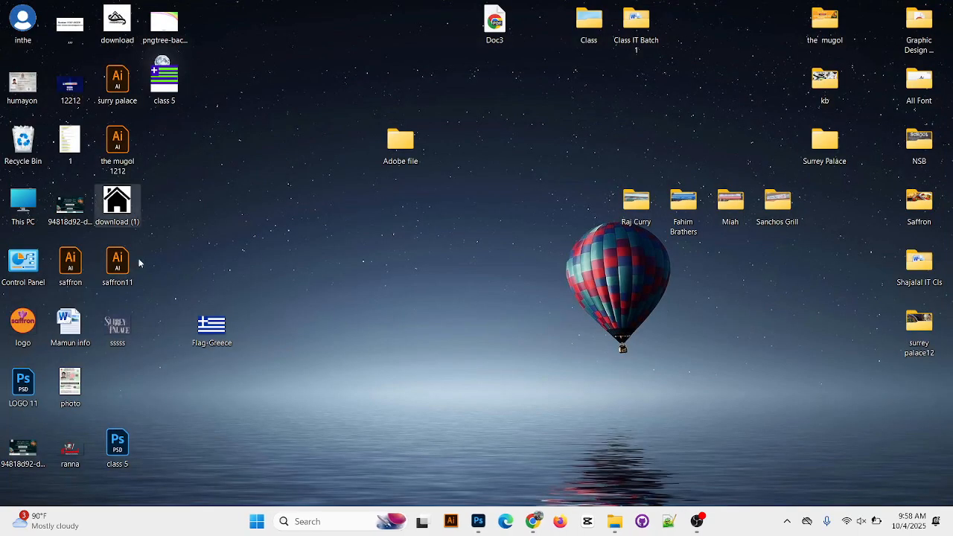
Move the class 5 Photoshop file to the empty desktop area below Doc3 and open the desktop's context menu
drag(116, 446, 462, 237)
drag(433, 282, 476, 235)
click(480, 266)
drag(439, 275, 486, 213)
click(509, 299)
right_click(276, 322)
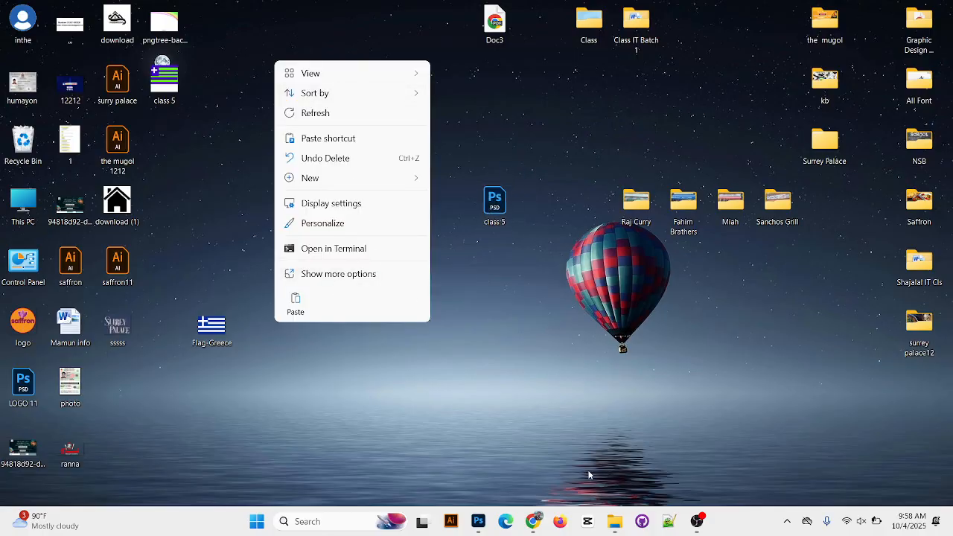
Create a desktop folder named with the person's first name and move the class 5 Photoshop file into it
mouse_move(406, 182)
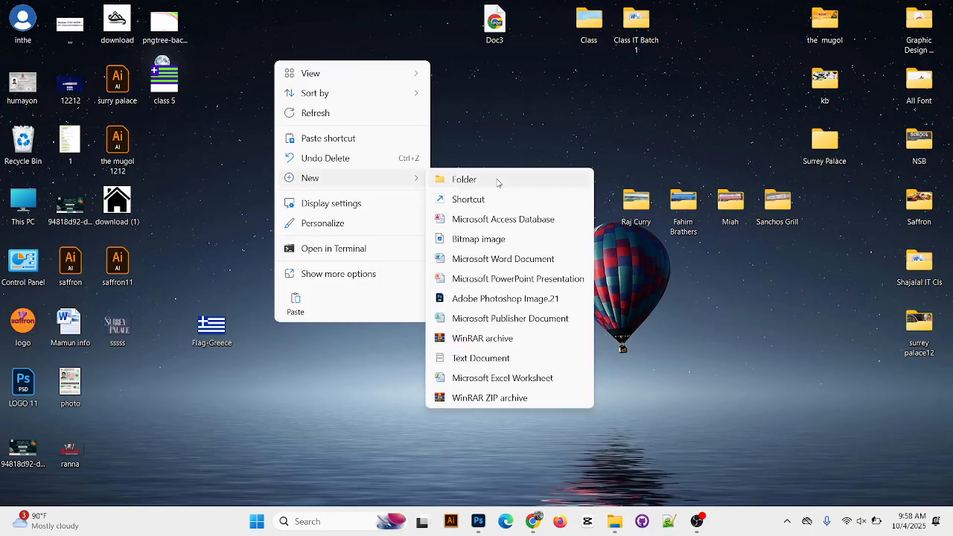
click(469, 179)
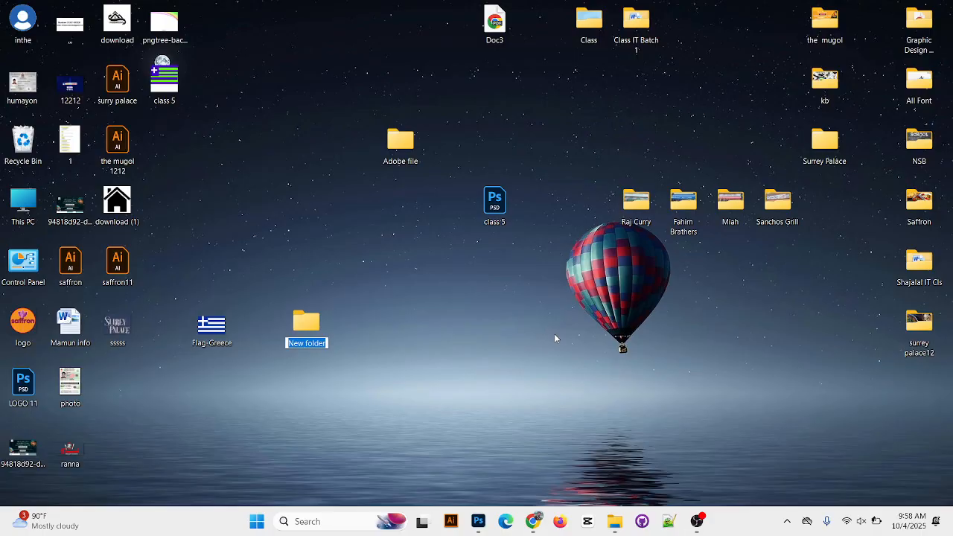
text(Th)
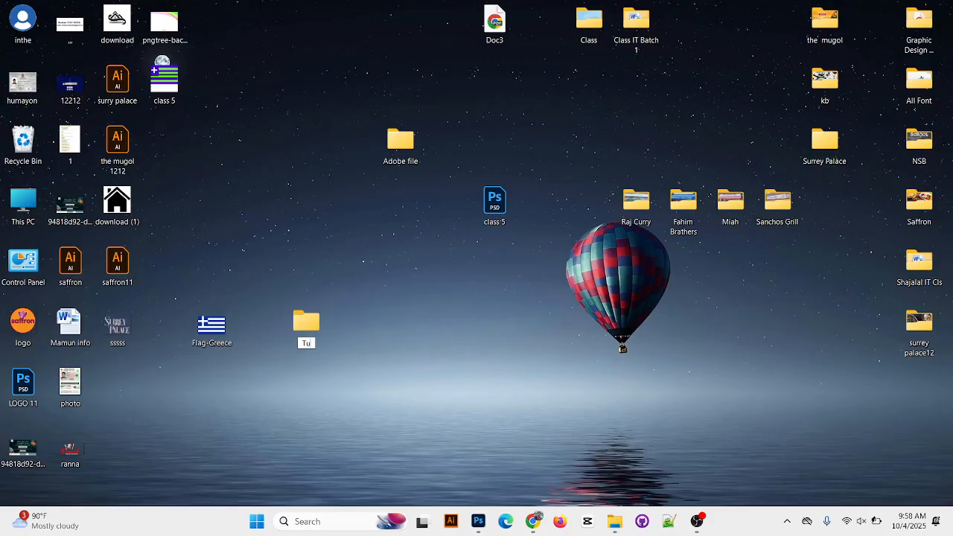
text(hin)
drag(494, 204, 461, 205)
Compress the folder holding the class 5 file into a ZIP file and move the archive to the empty desktop area below Doc3 and Class
right_click(459, 193)
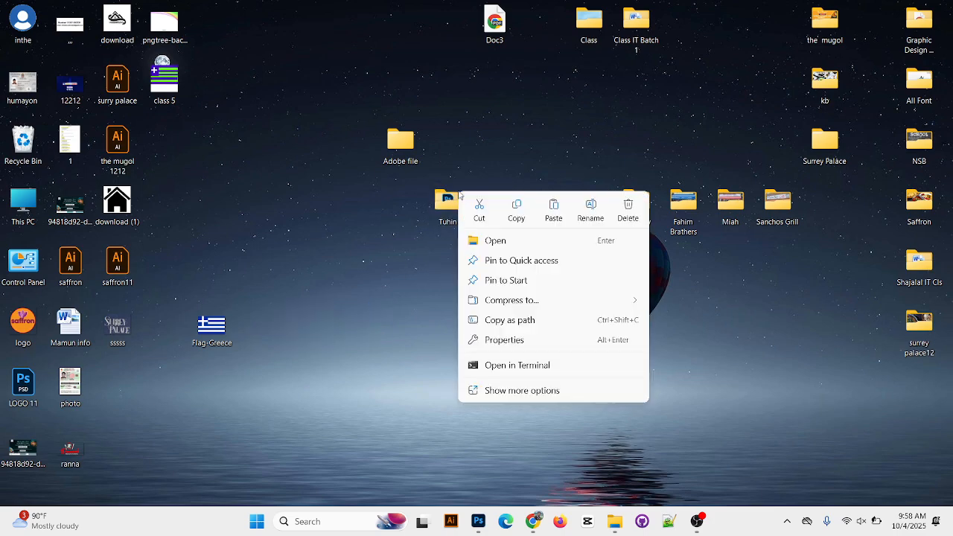
mouse_move(581, 302)
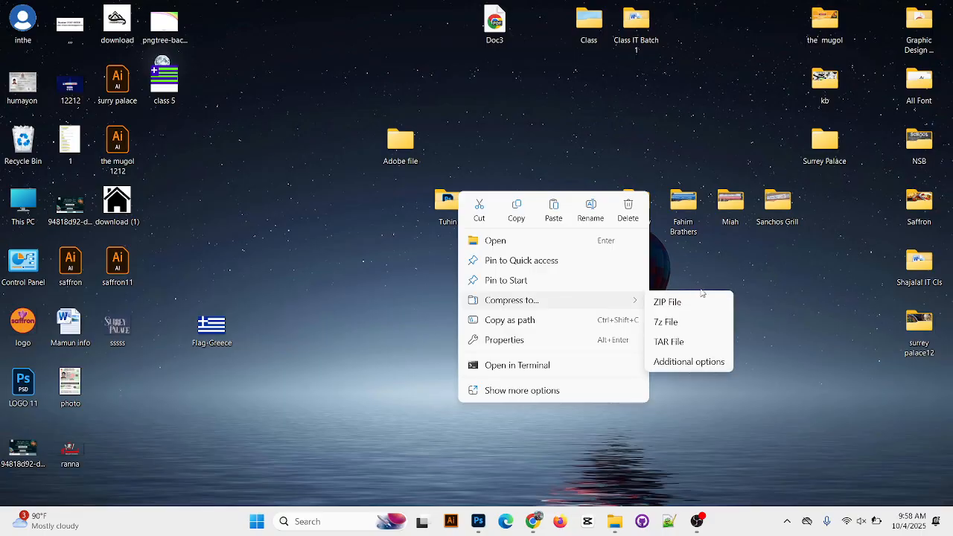
click(653, 306)
drag(117, 383, 545, 135)
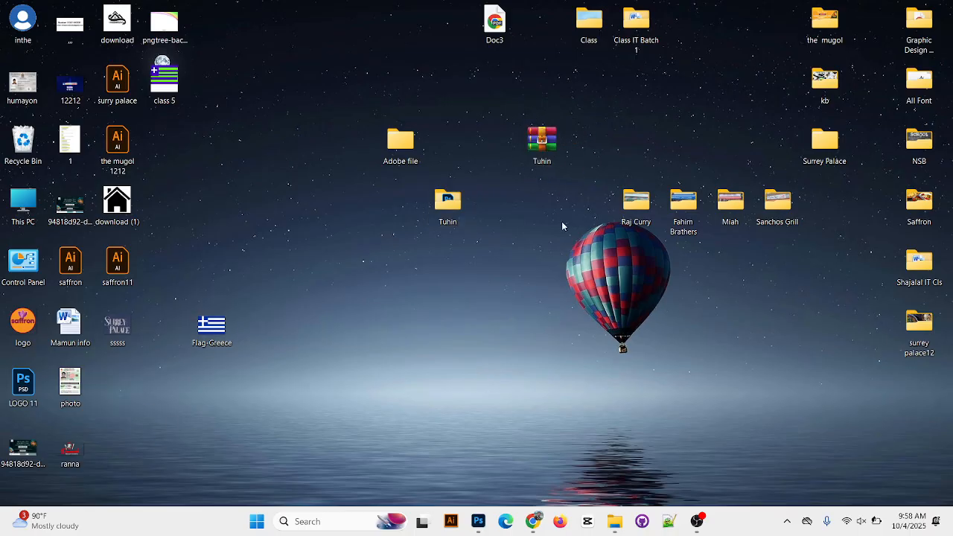
Switch to Chrome and open the Gmail inbox in the empty New Tab
click(533, 521)
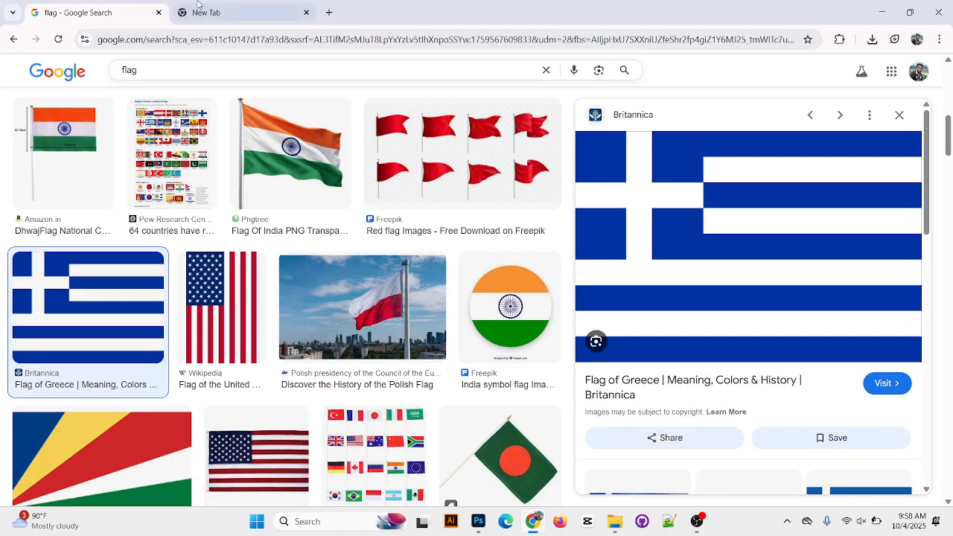
click(224, 12)
click(250, 318)
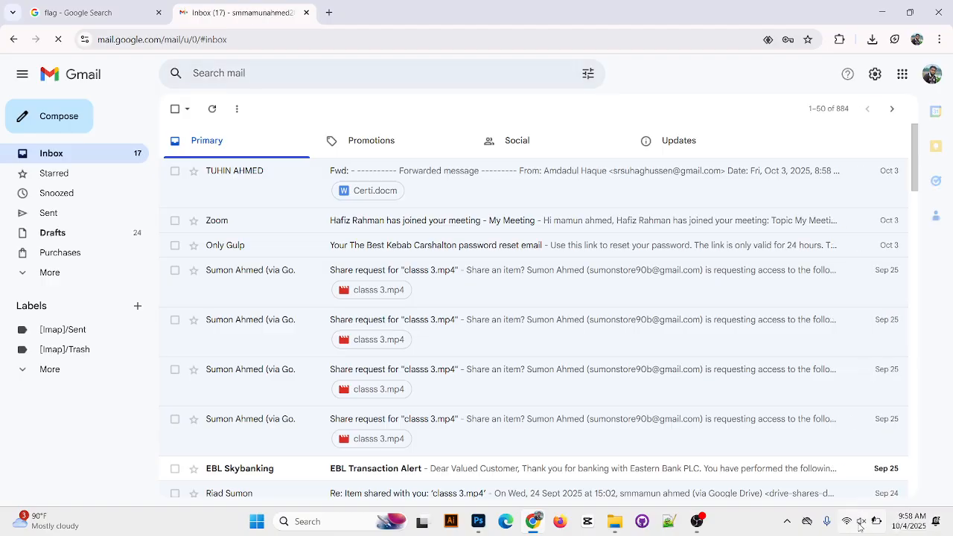
Compose a new e-mail and address it to the sender's own suggested contact
click(18, 119)
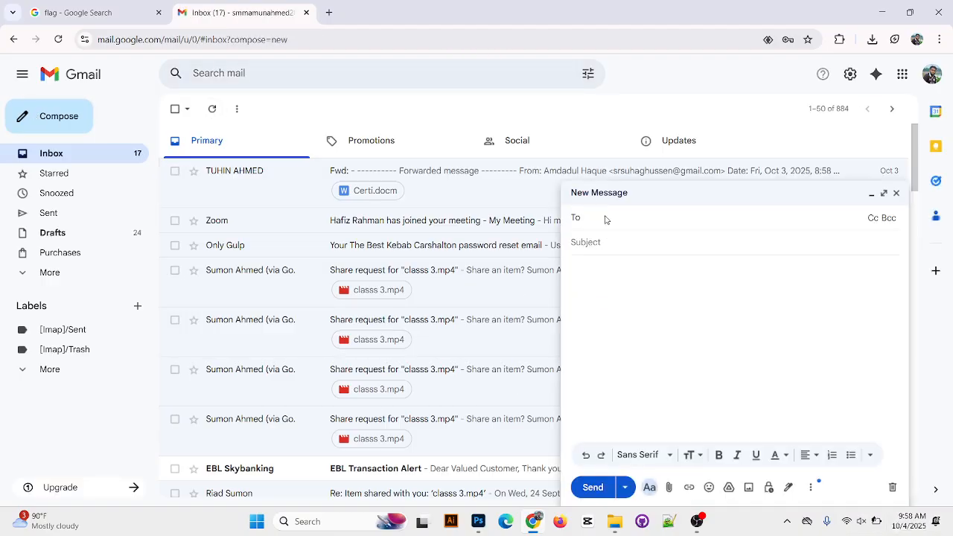
click(599, 216)
text(smm)
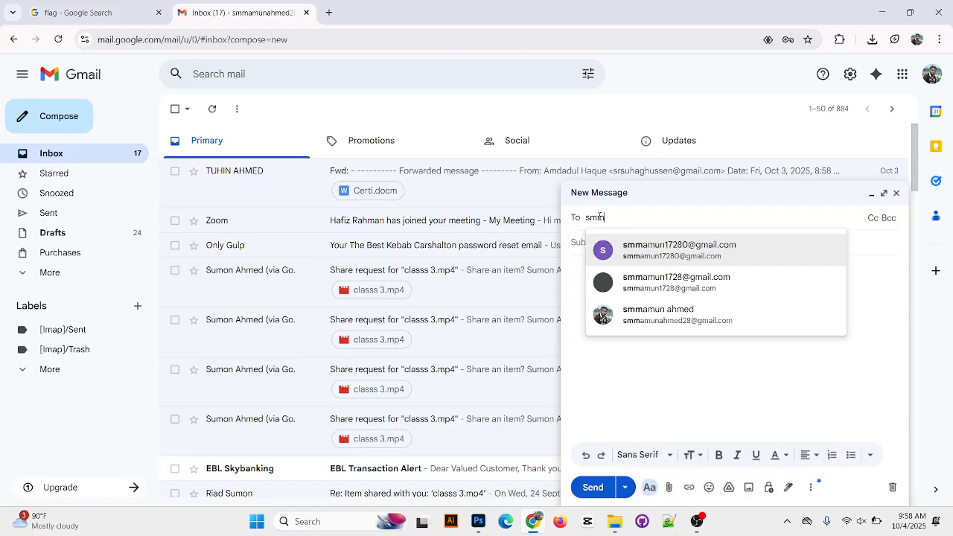
click(730, 316)
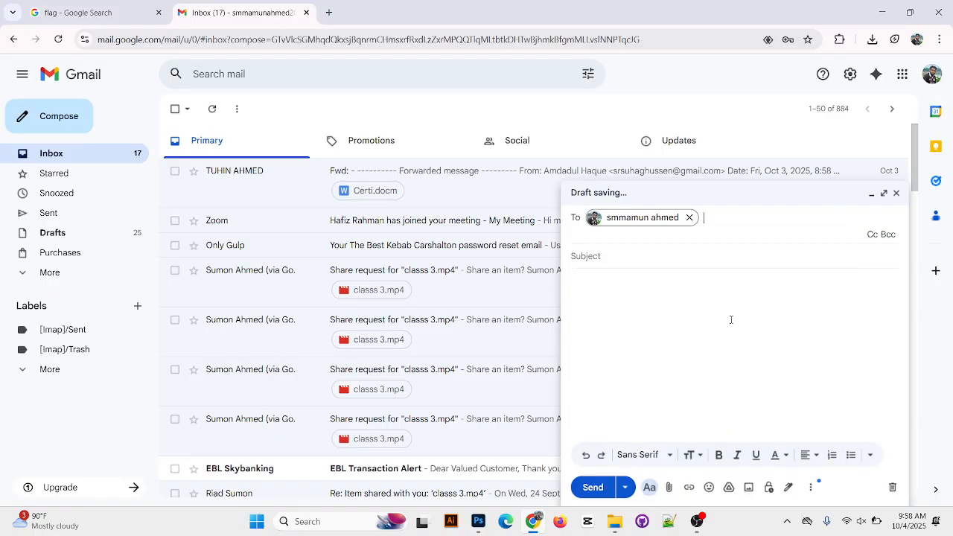
click(692, 300)
Attach the newly created ZIP archive from the Desktop folder to the e-mail
click(668, 487)
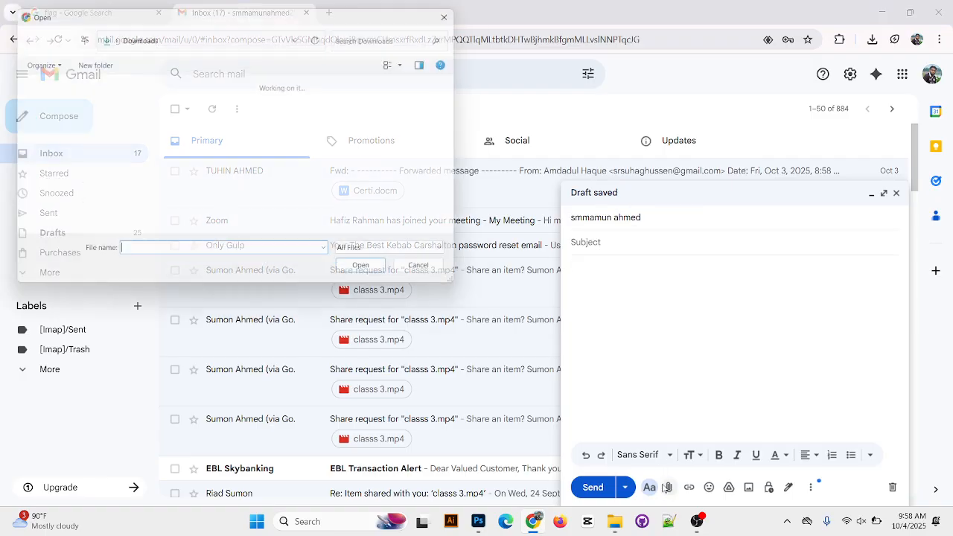
click(46, 84)
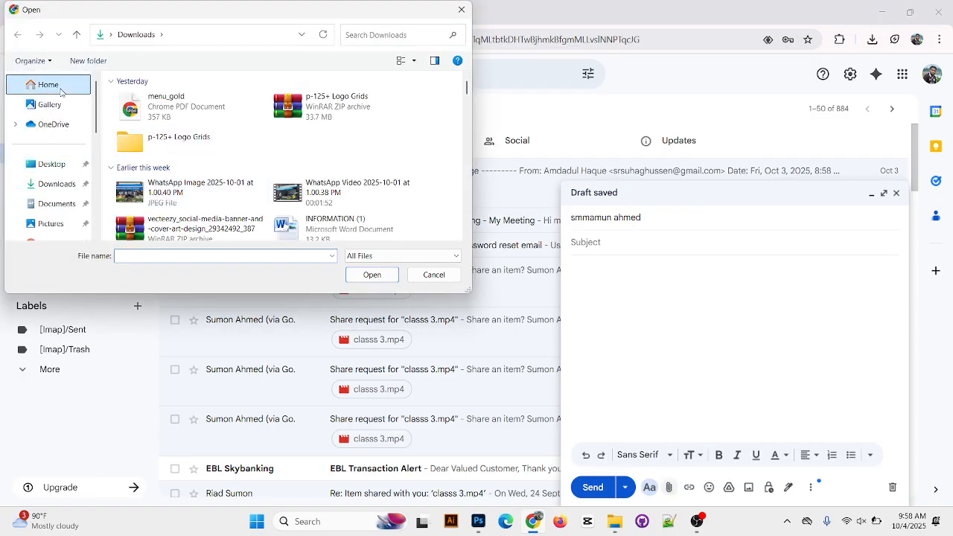
click(62, 165)
scroll(357, 186, down, 3)
scroll(364, 188, down, 3)
scroll(353, 184, down, 2)
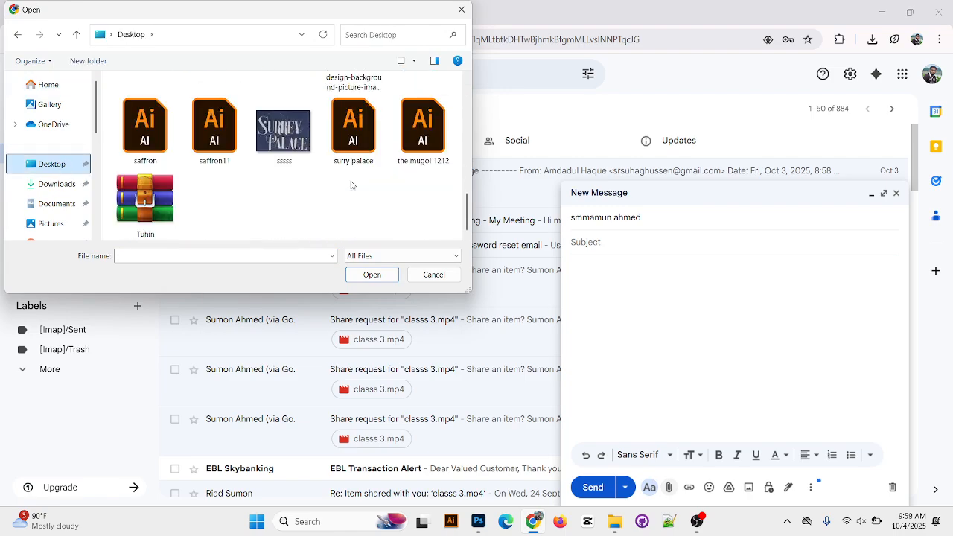
click(121, 207)
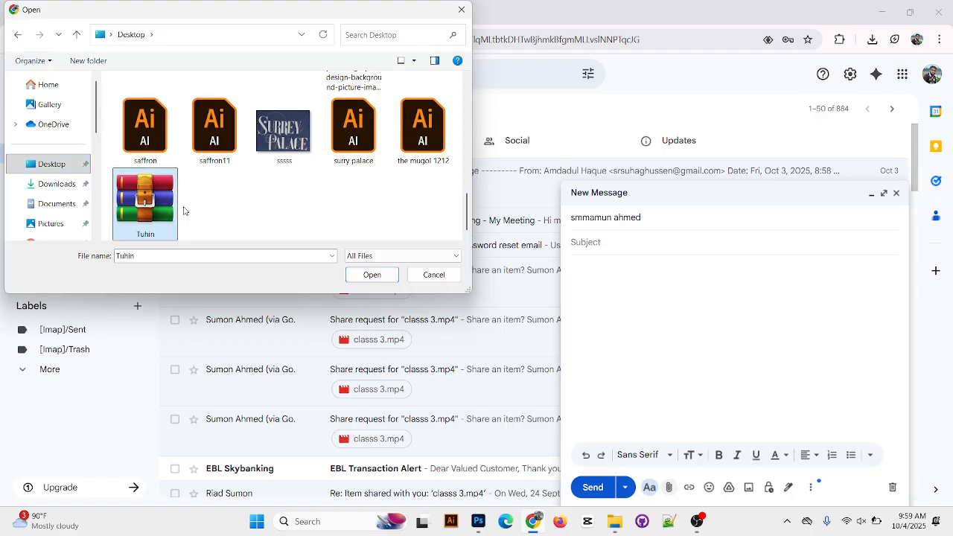
click(372, 276)
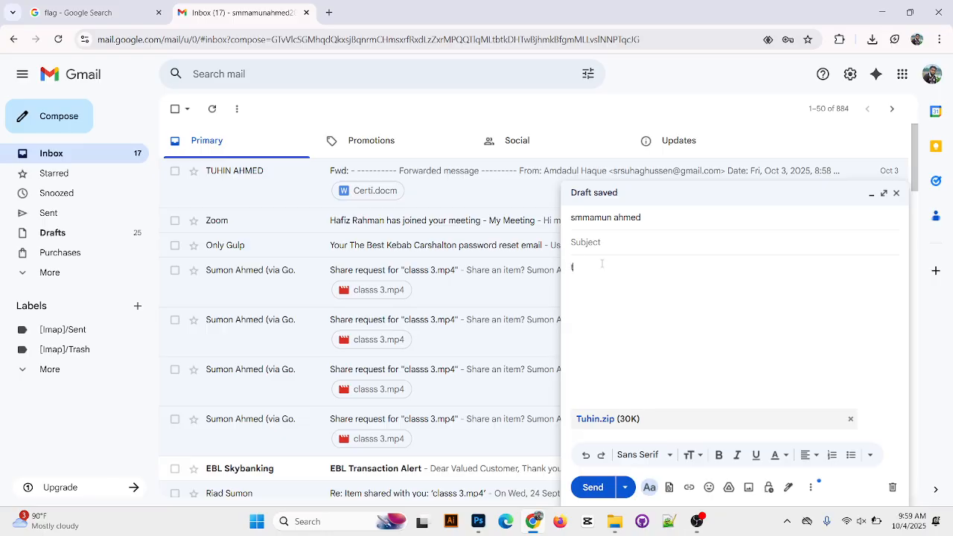
Write the person's first name at the start of the message body
text(uhin batch 1)
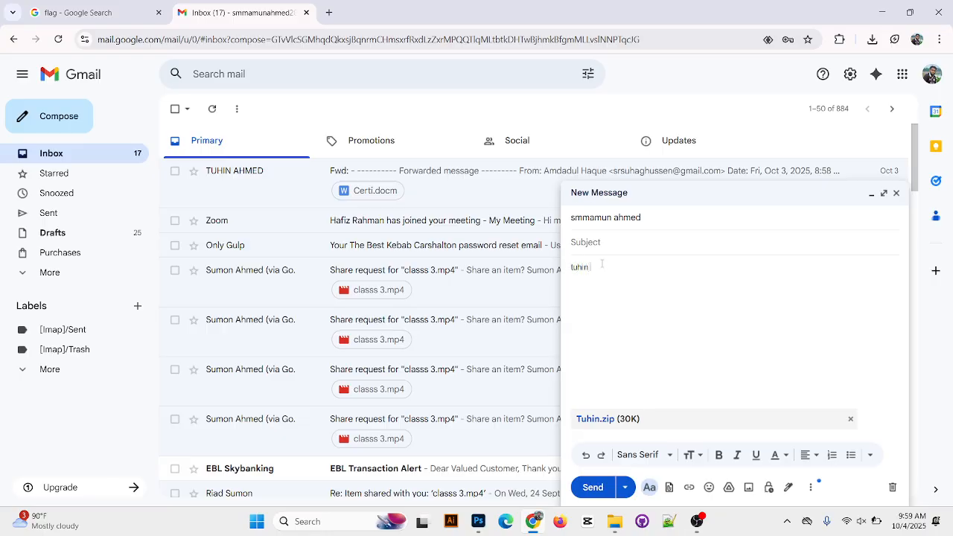